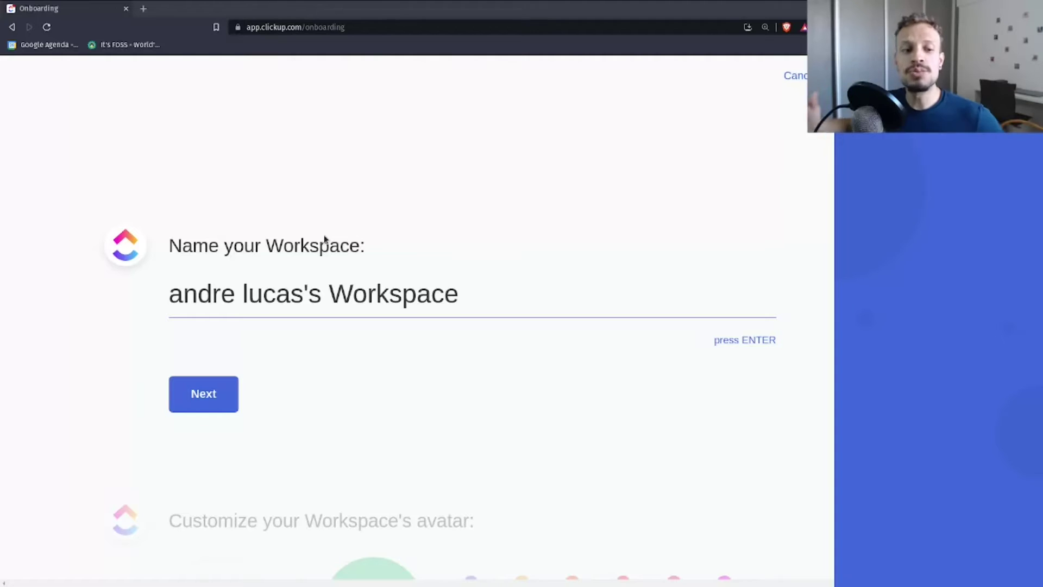
Name the workspace "Sua Empresa" and choose the orange-red colour for its avatar
left_click(289, 293)
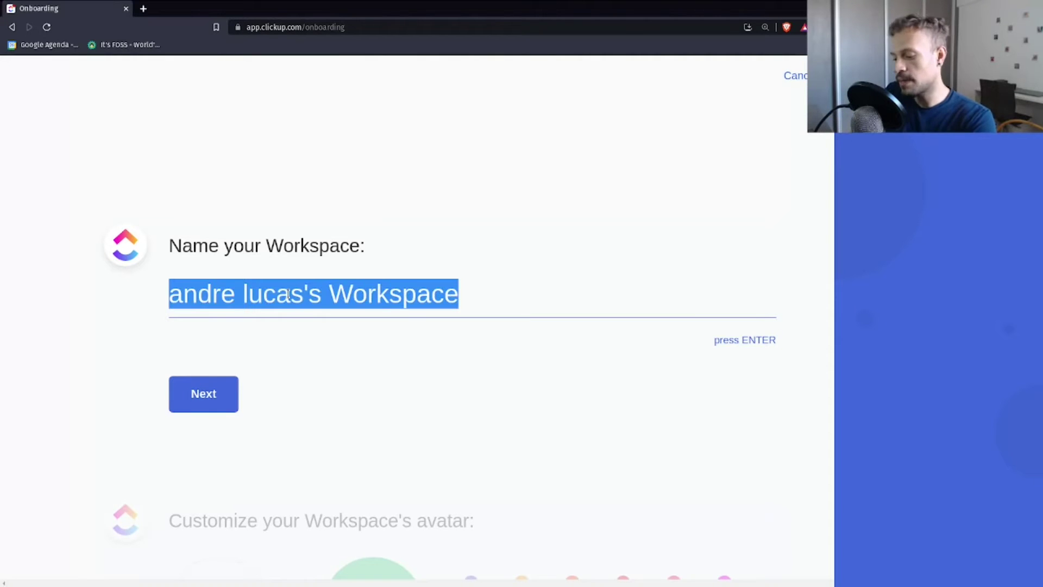
type("Sua Empresa")
left_click(203, 386)
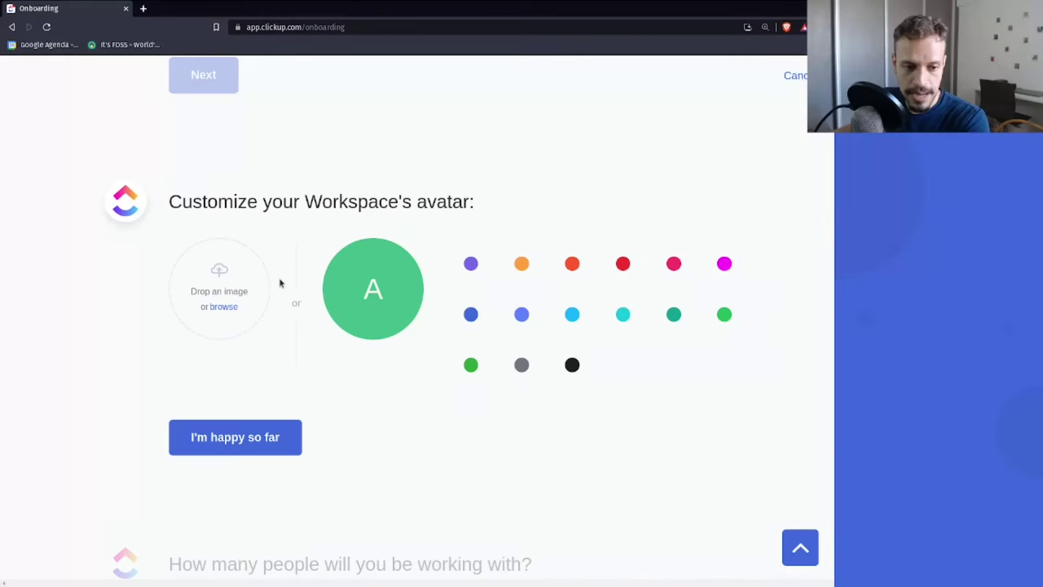
left_click(575, 266)
left_click(270, 439)
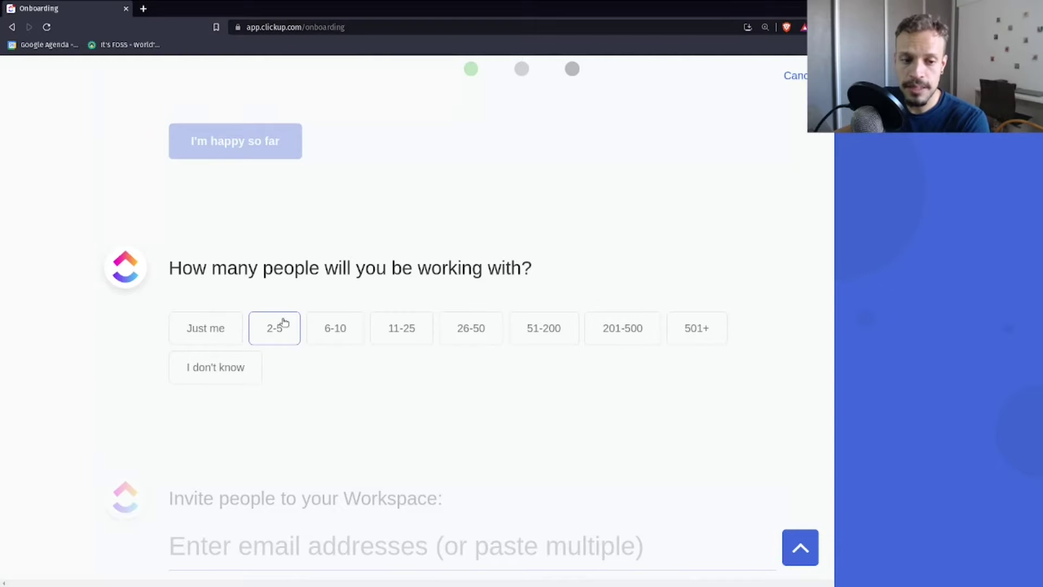
Set the number of people working together to 2-5 and skip inviting members to the workspace
left_click(274, 337)
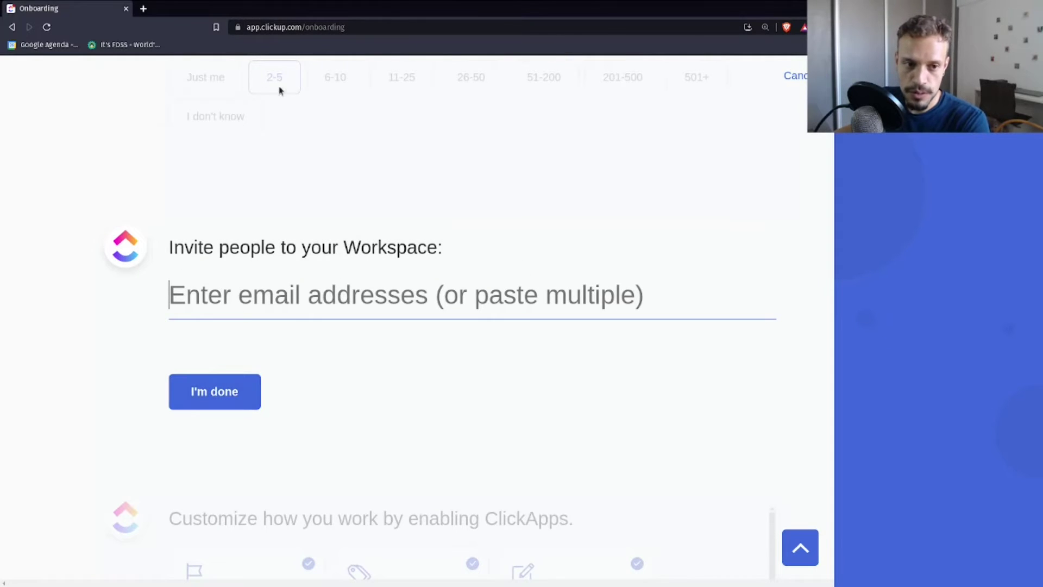
left_click(221, 393)
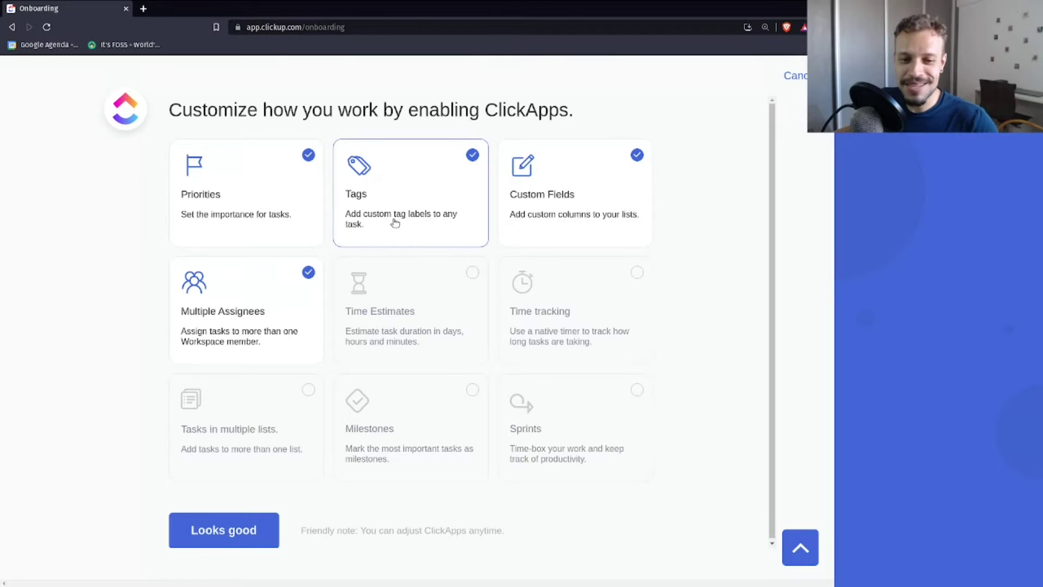
Enable the Time Estimates, Time tracking, Sprints, Milestones and Tasks in multiple lists ClickApps and accept the selection
left_click(463, 290)
left_click(563, 268)
left_click(544, 418)
left_click(400, 421)
left_click(256, 426)
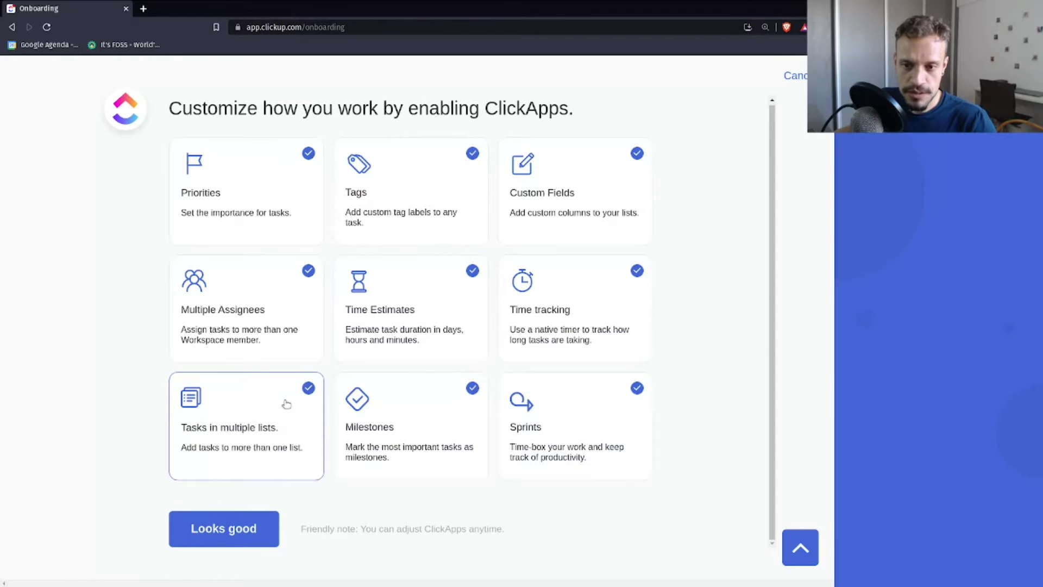
left_click(224, 537)
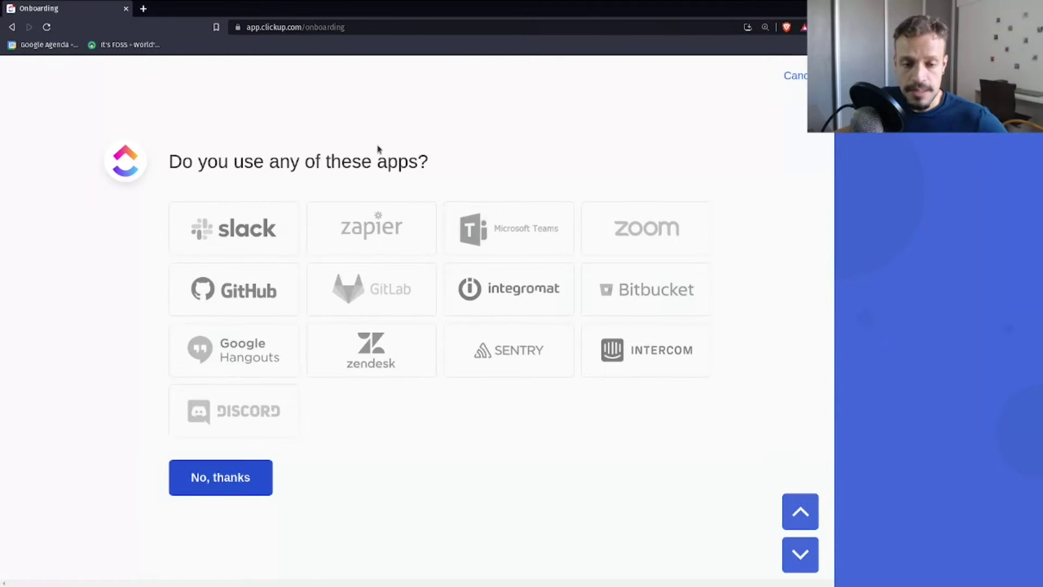
Decline the app integrations and the task import, and finish onboarding to enter the new workspace
left_click(260, 245)
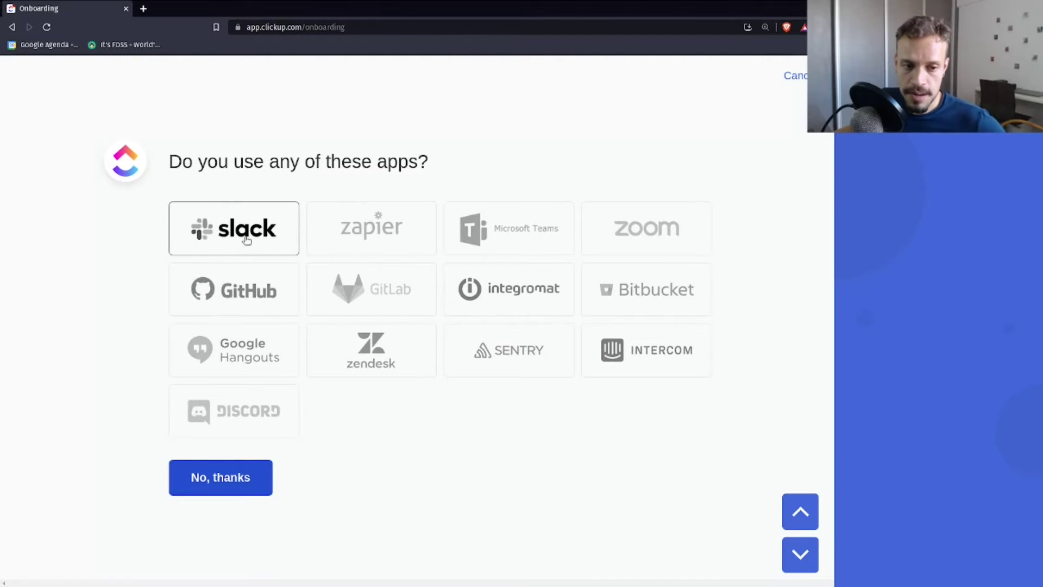
left_click(366, 236)
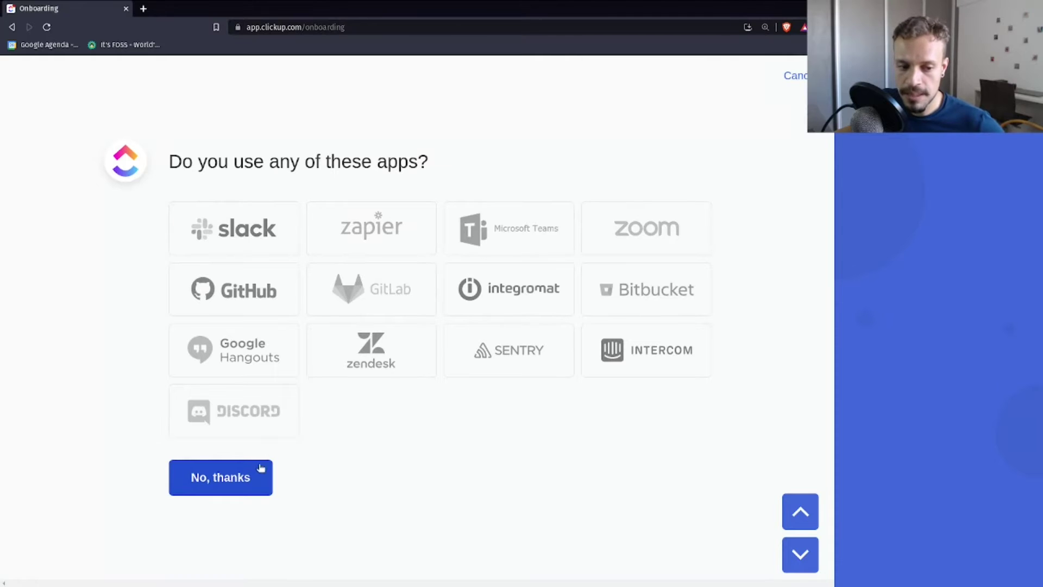
scroll(252, 365, "down", 2)
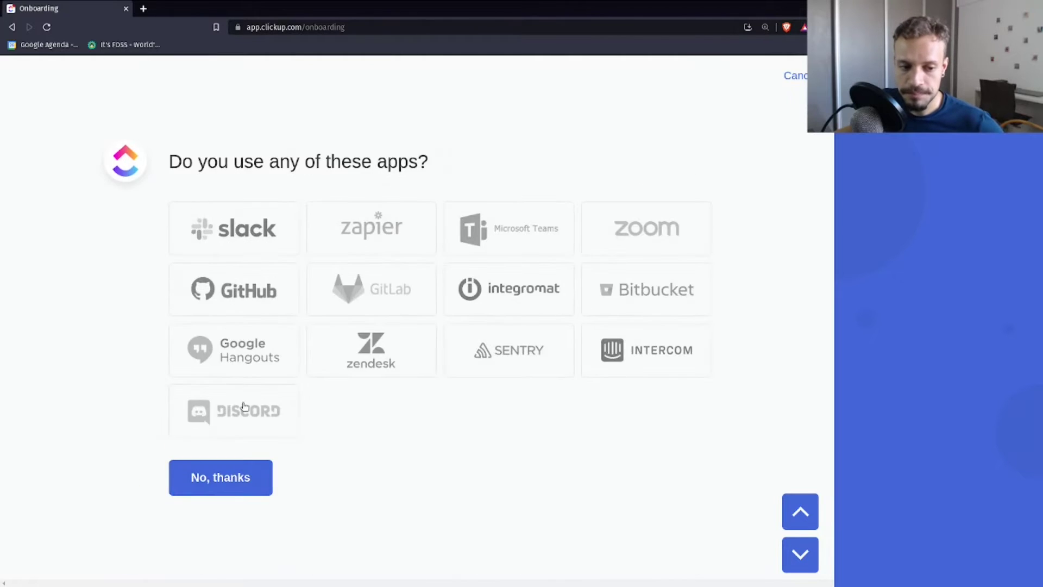
left_click(235, 489)
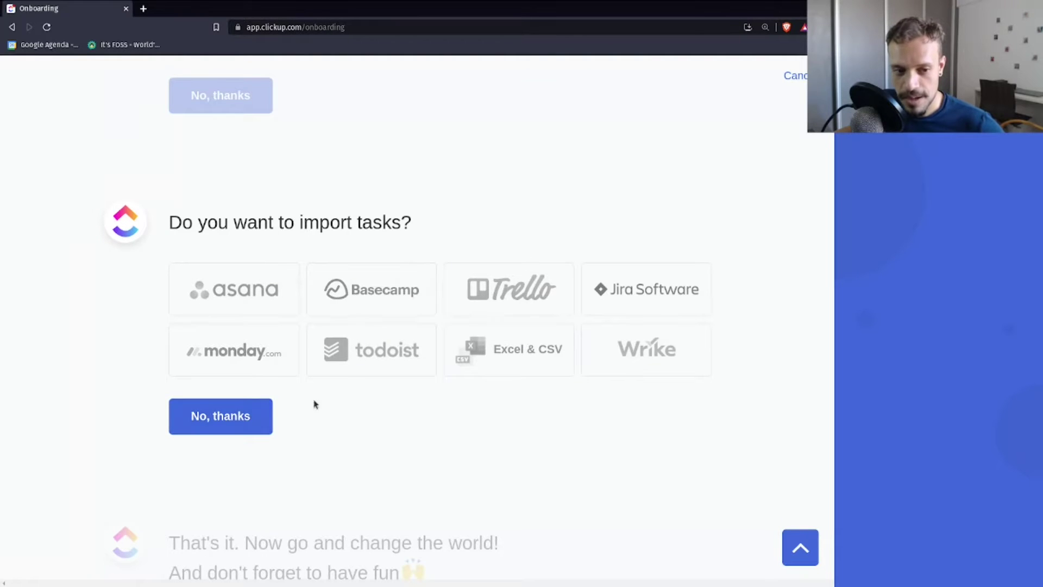
left_click(228, 427)
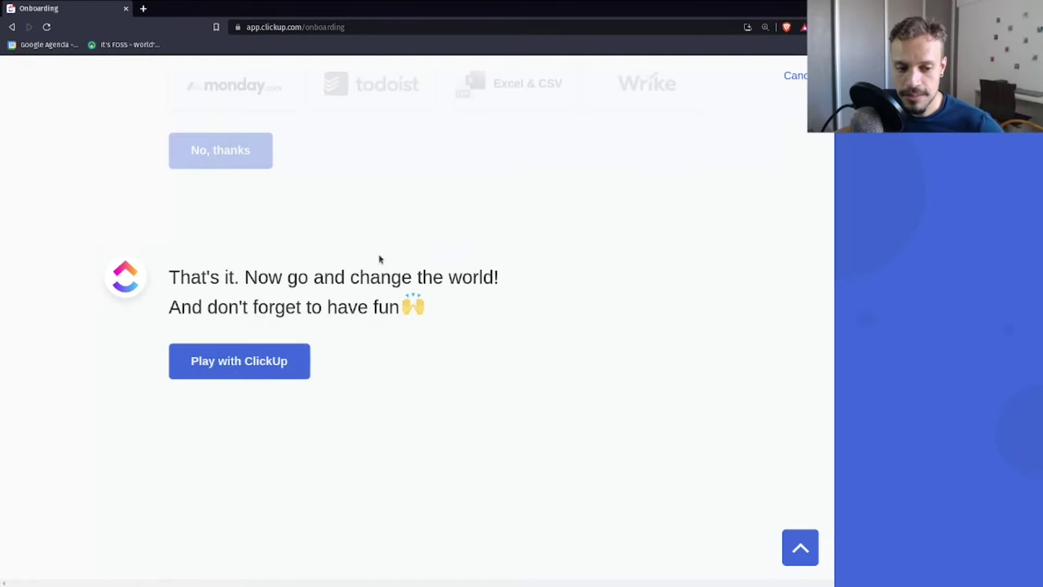
left_click(257, 369)
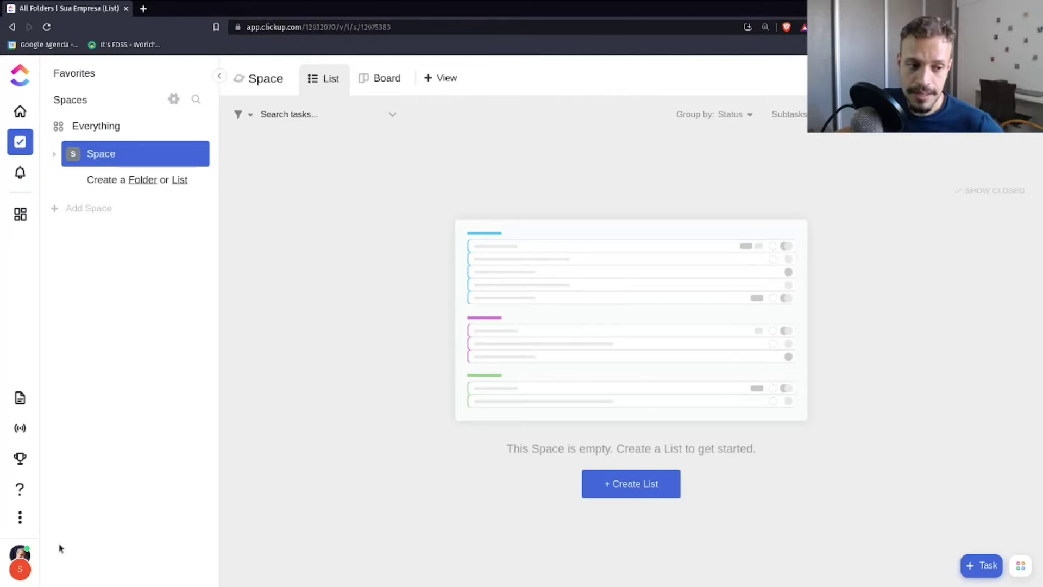
Open the personal settings page of the account
left_click(20, 565)
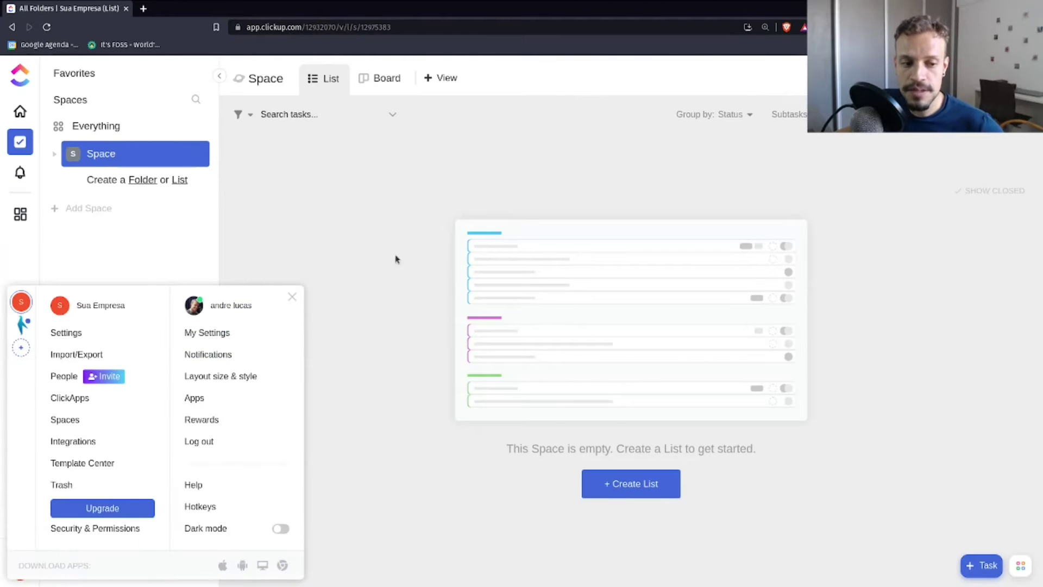
key("Escape")
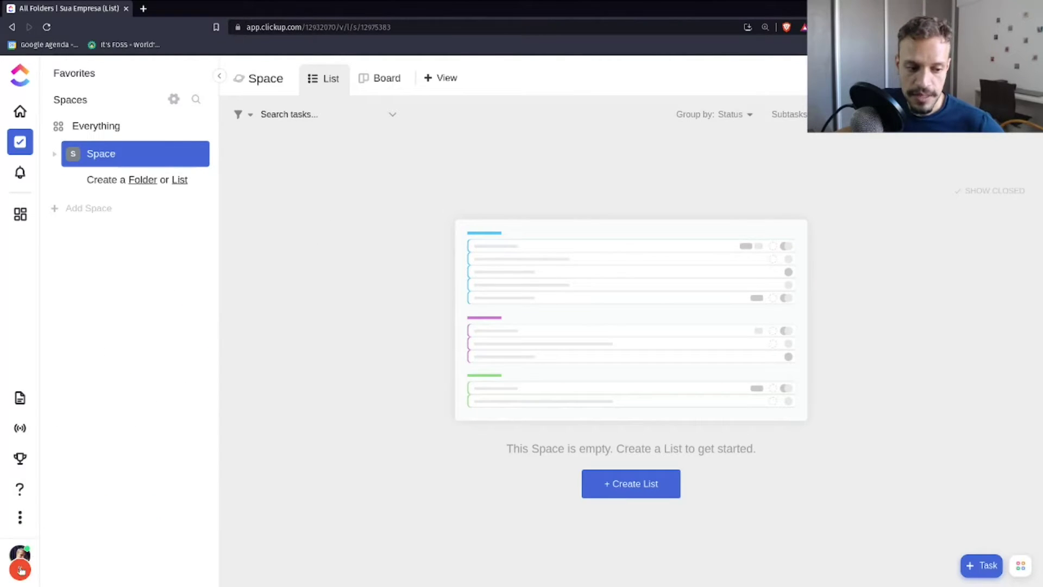
left_click(20, 565)
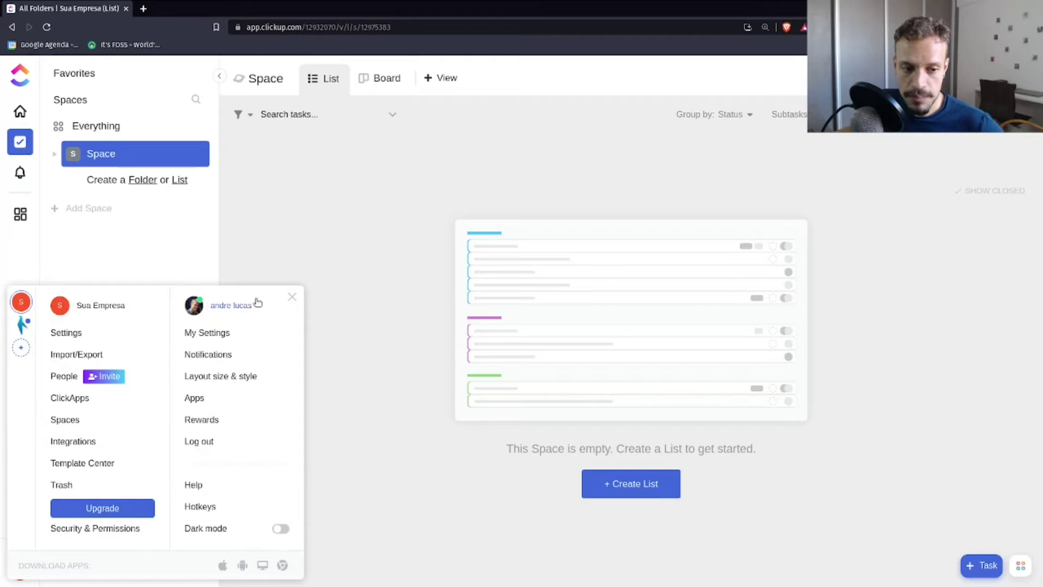
left_click(213, 334)
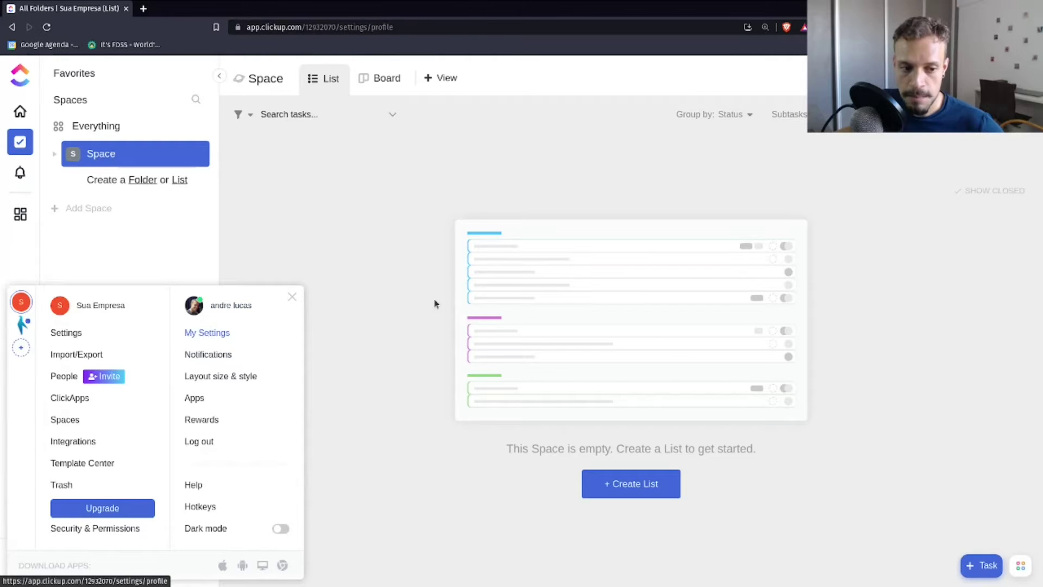
Examine the available interface languages and the profile, colour theme and region options in the personal settings
scroll(373, 386, "down", 8)
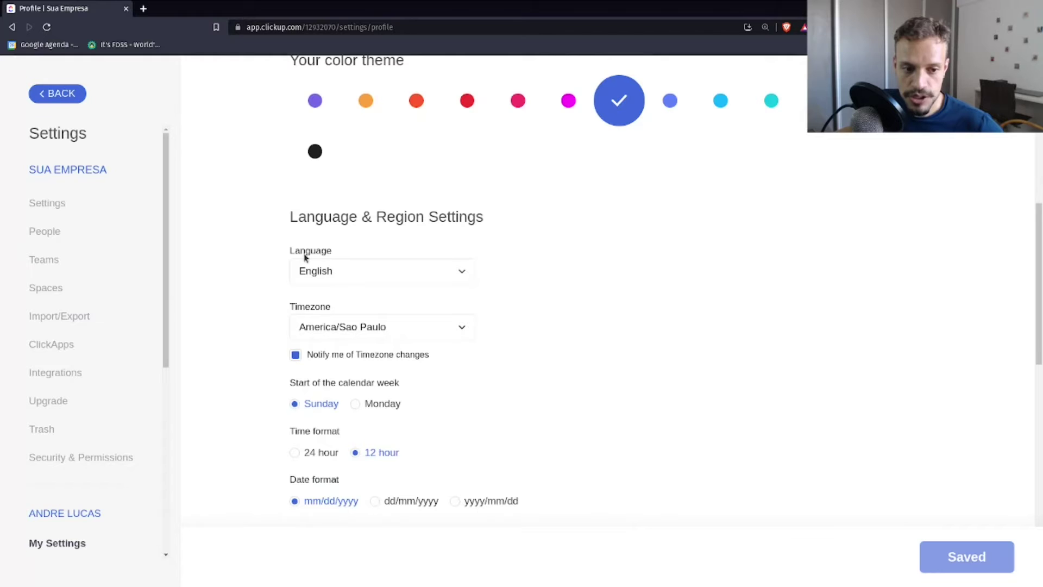
left_click(330, 274)
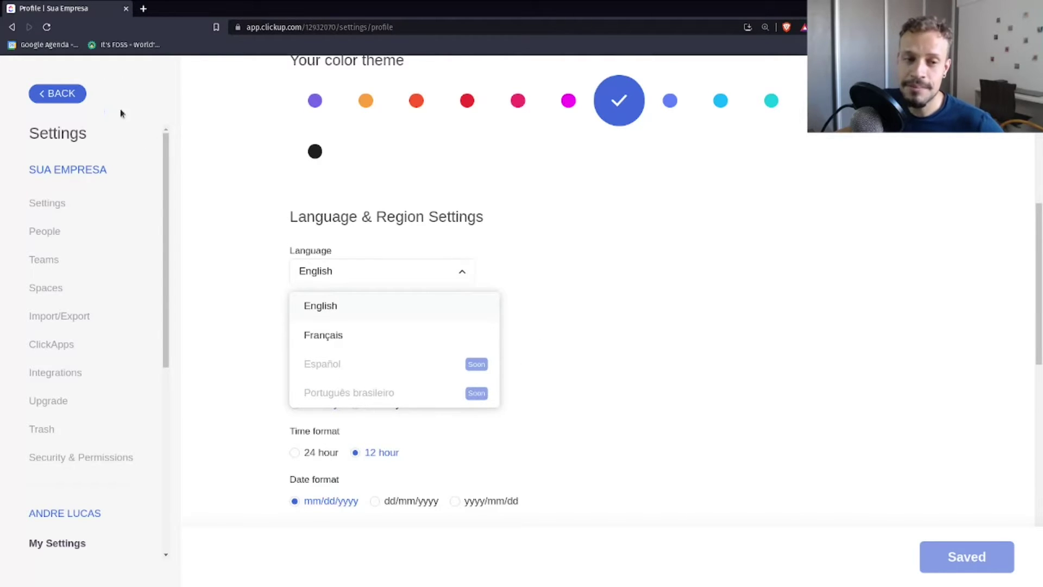
left_click(278, 229)
scroll(526, 295, "up", 8)
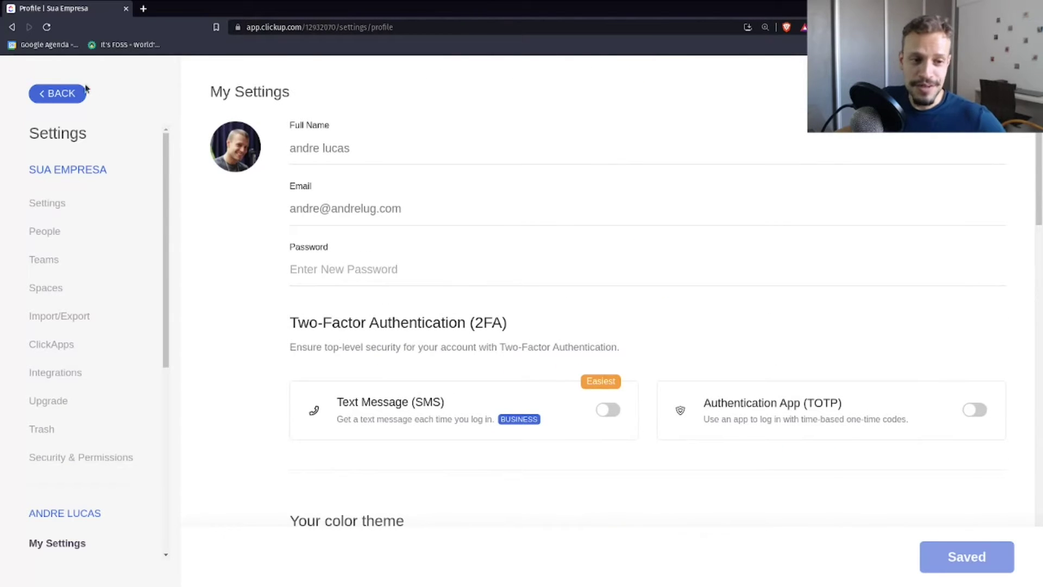
scroll(288, 181, "down", 7)
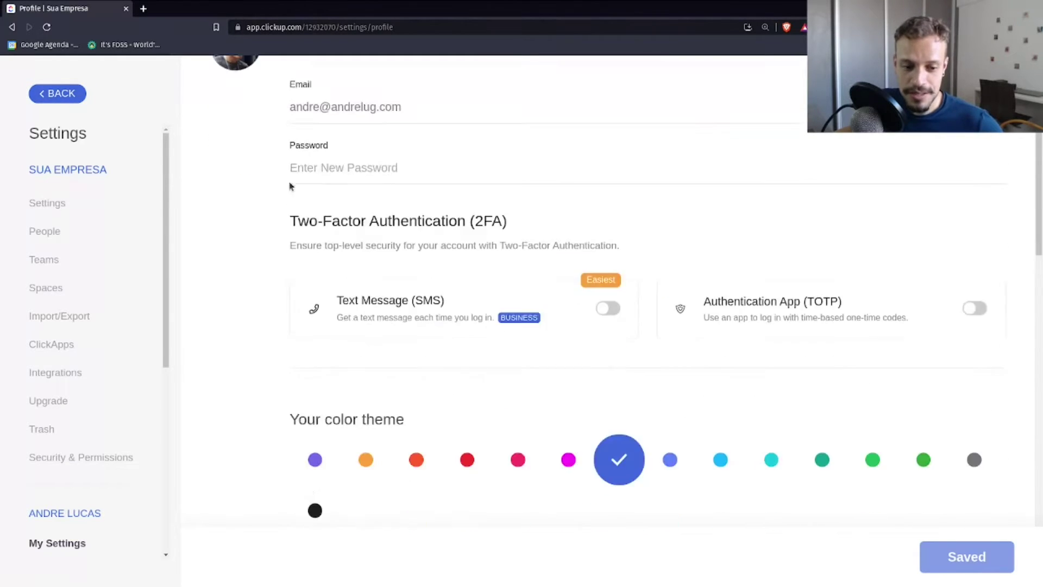
scroll(277, 291, "up", 7)
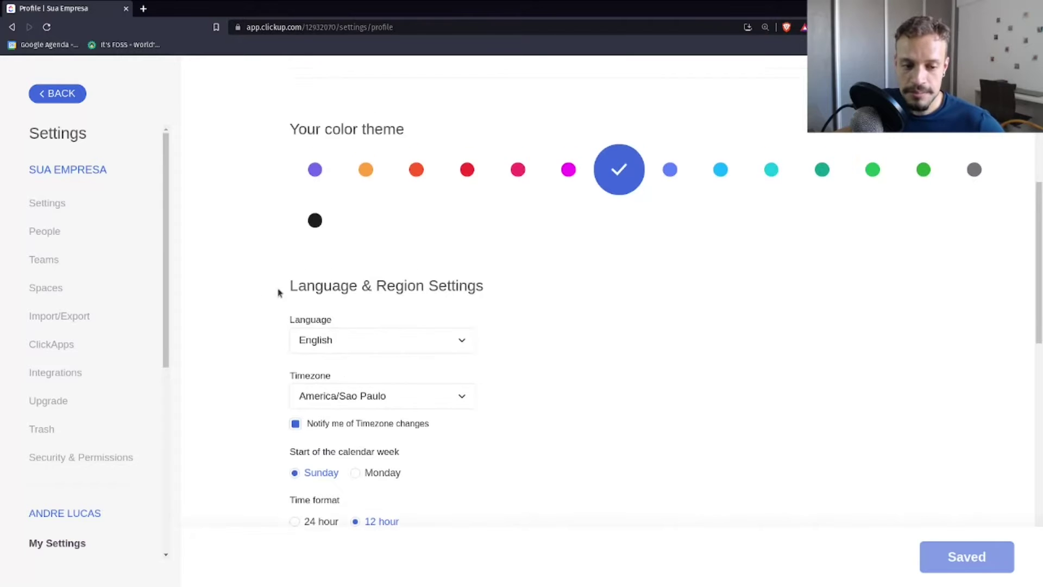
scroll(277, 270, "down", 6)
scroll(299, 373, "up", 1)
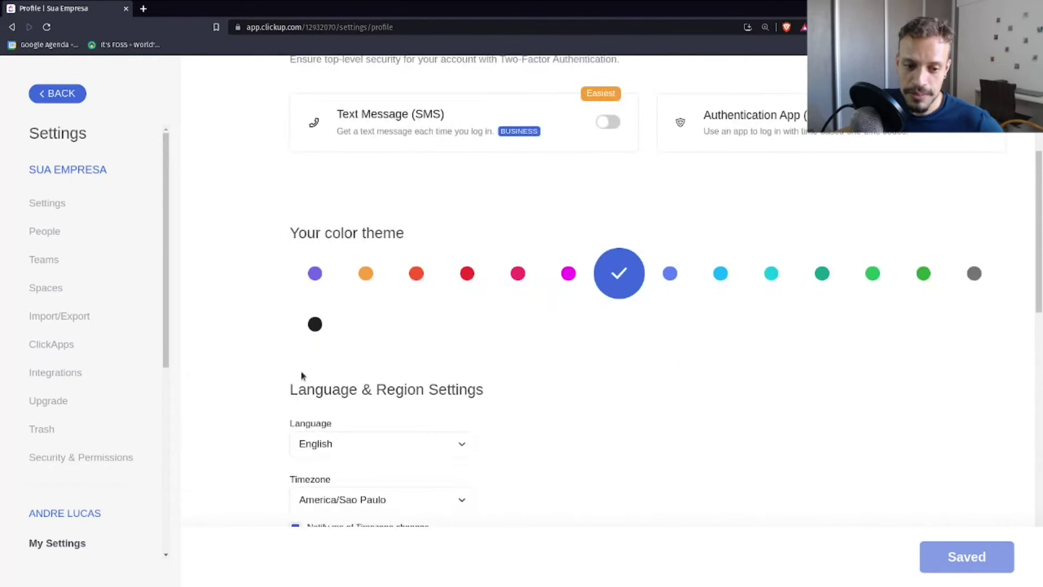
scroll(304, 364, "down", 3)
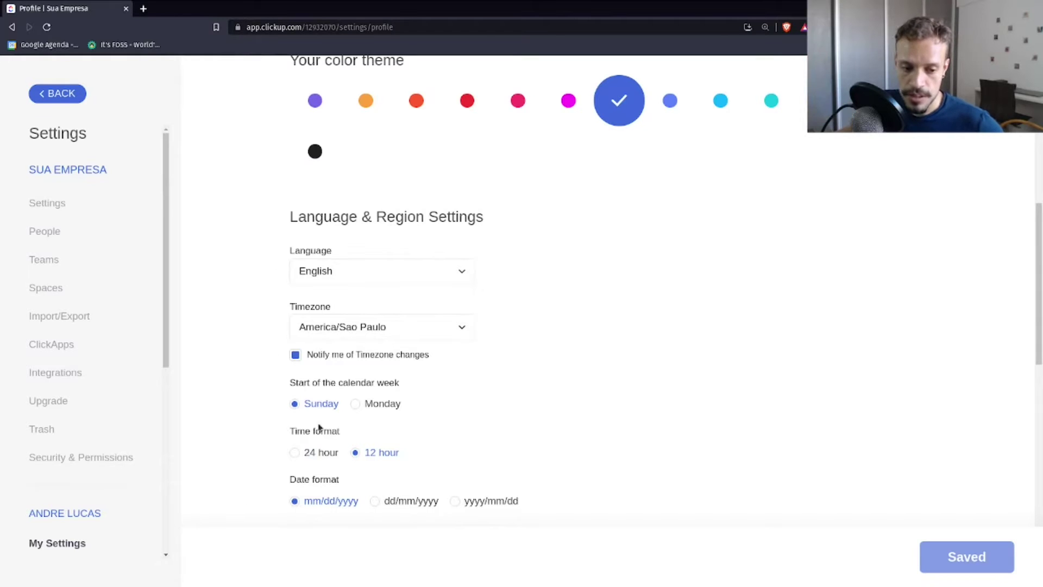
Set the time format to 24 hour and the date format to dd/mm/yyyy, save the changes and return to the workspace
left_click(315, 458)
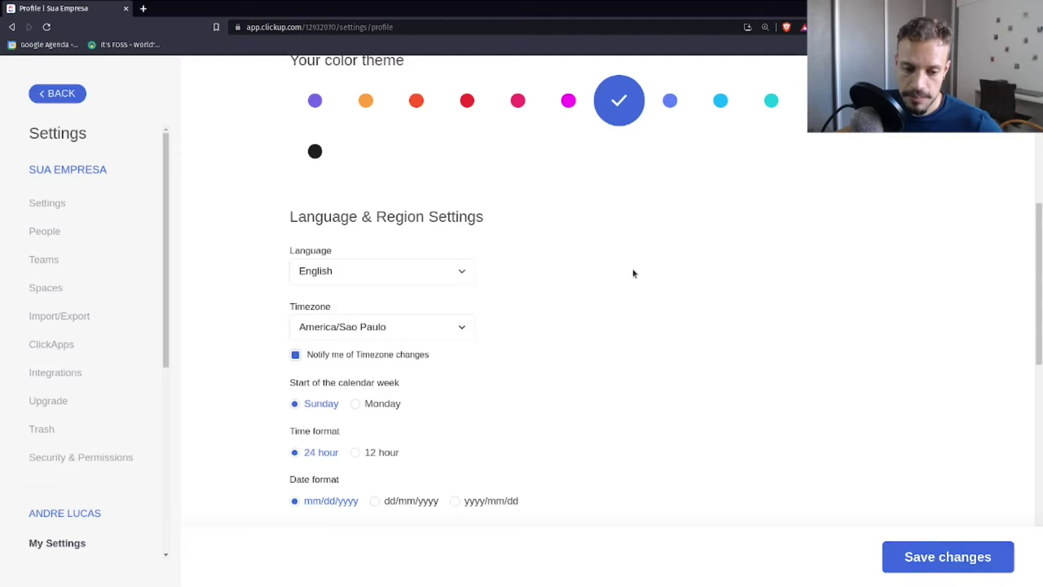
left_click(375, 501)
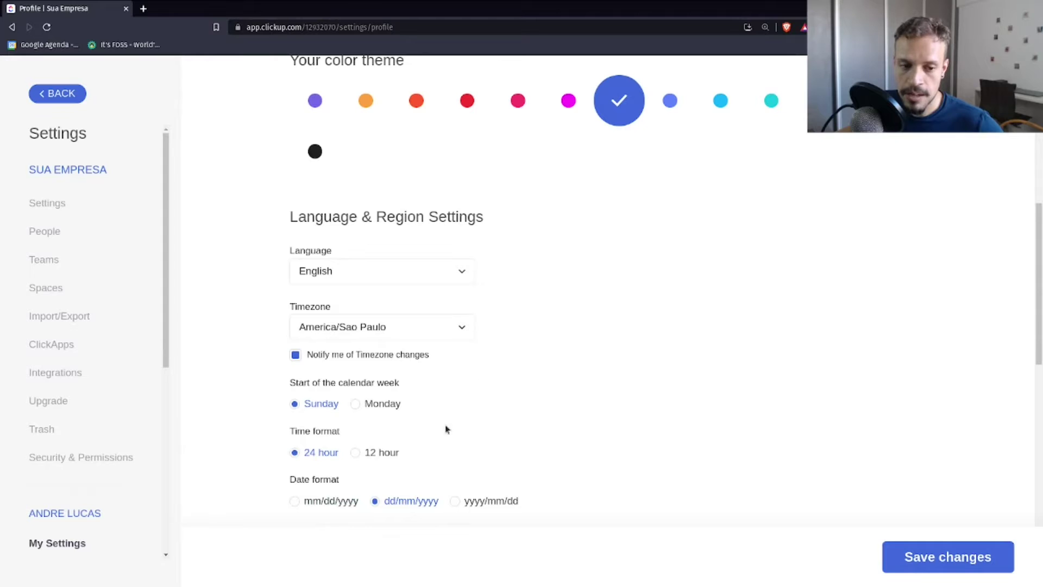
left_click(947, 544)
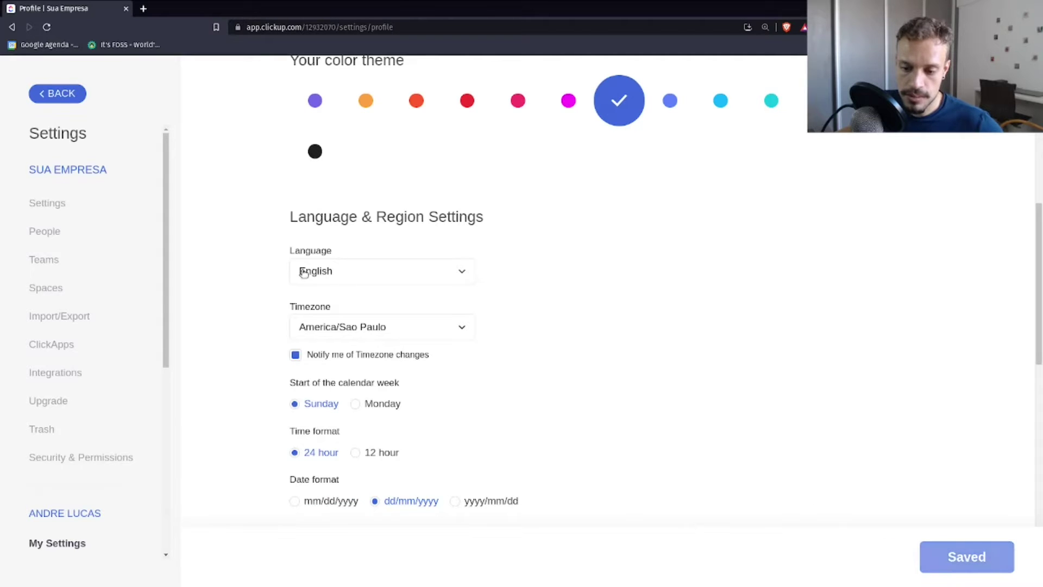
scroll(459, 488, "up", 5)
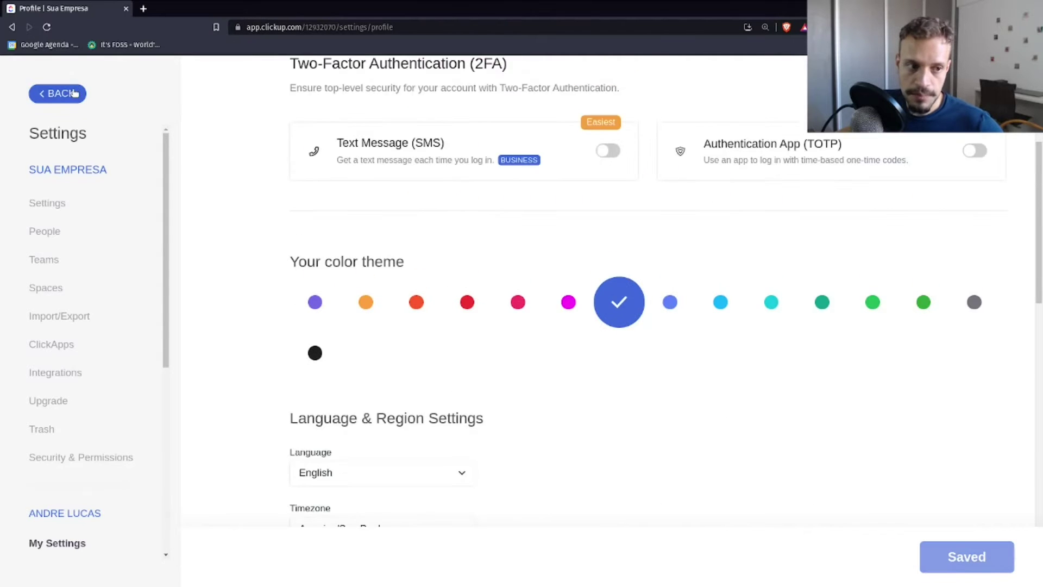
left_click(58, 93)
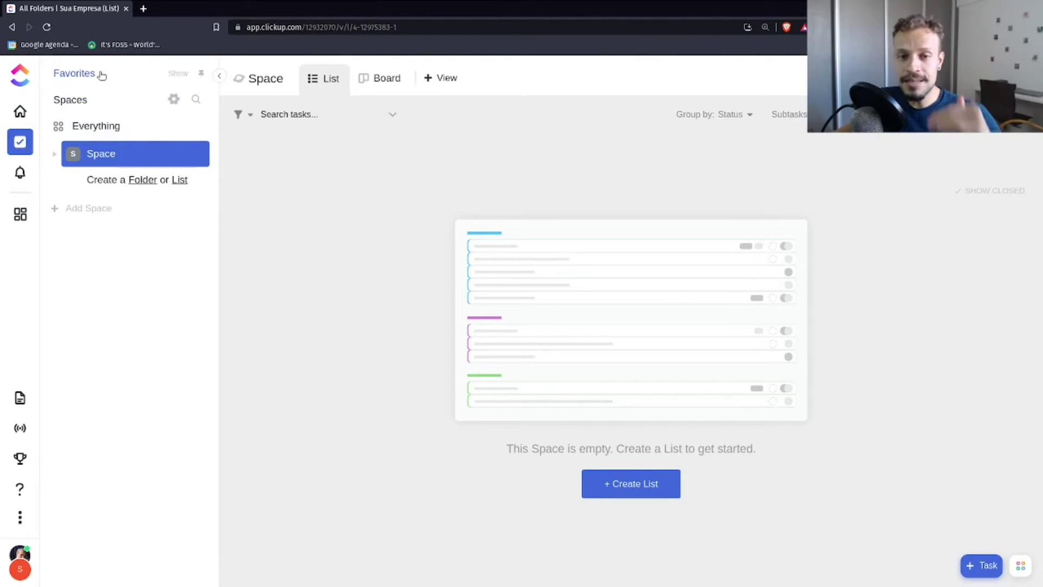
left_click(54, 154)
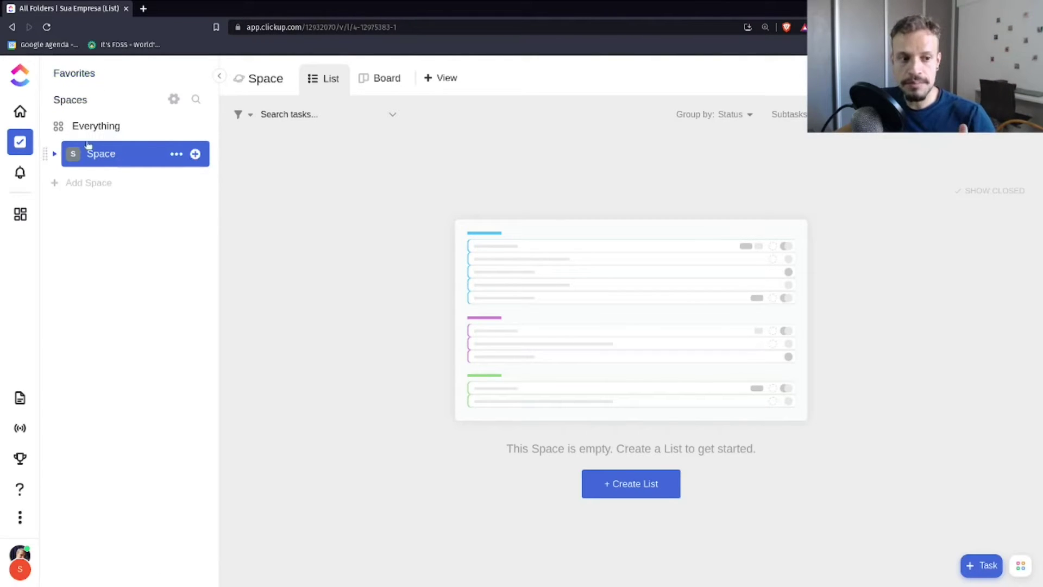
left_click(55, 154)
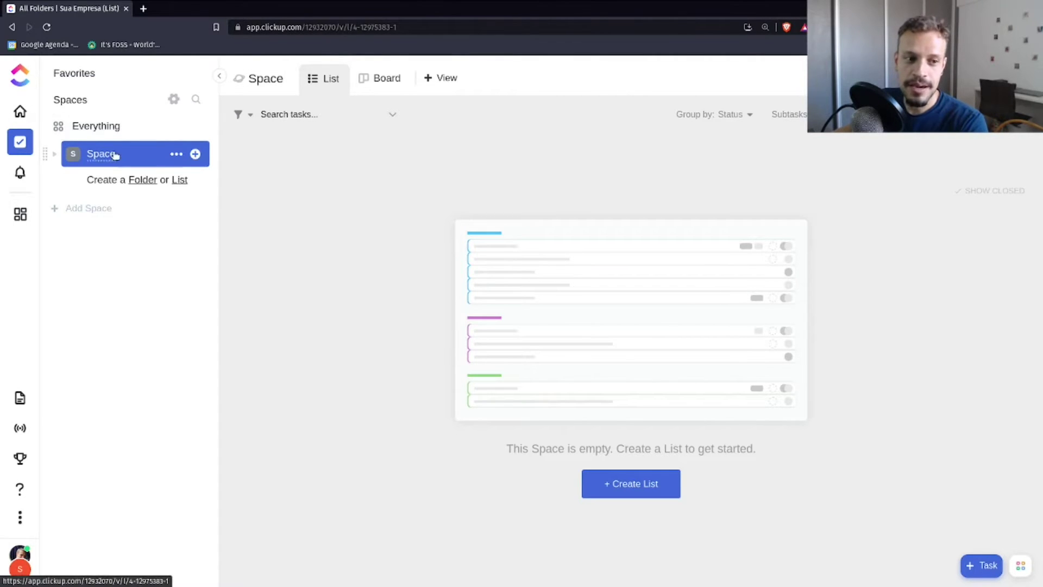
Delete the default Space from the workspace, entering its name "Space" as confirmation
left_click(176, 154)
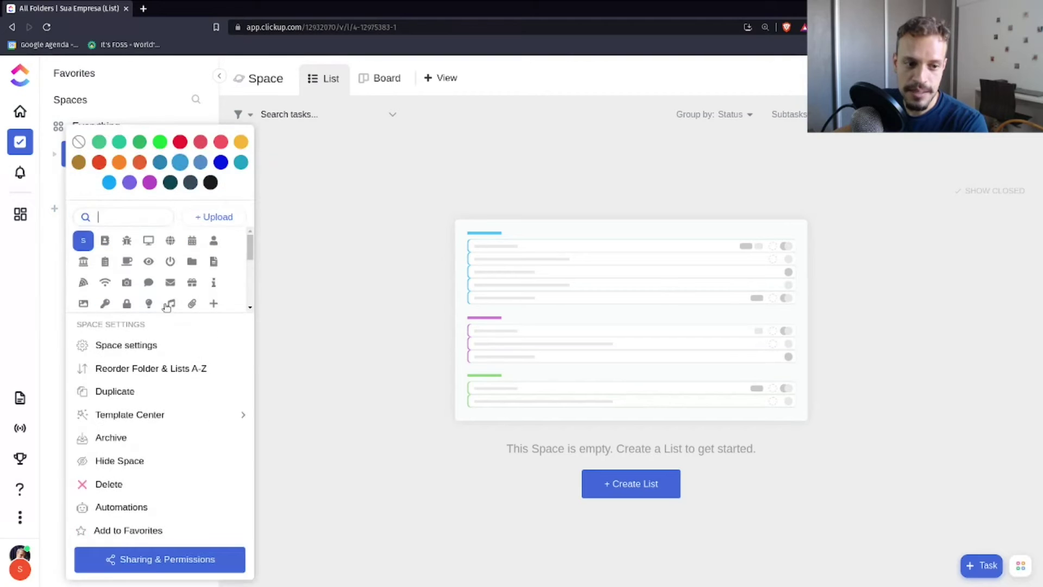
left_click(117, 487)
left_click(542, 503)
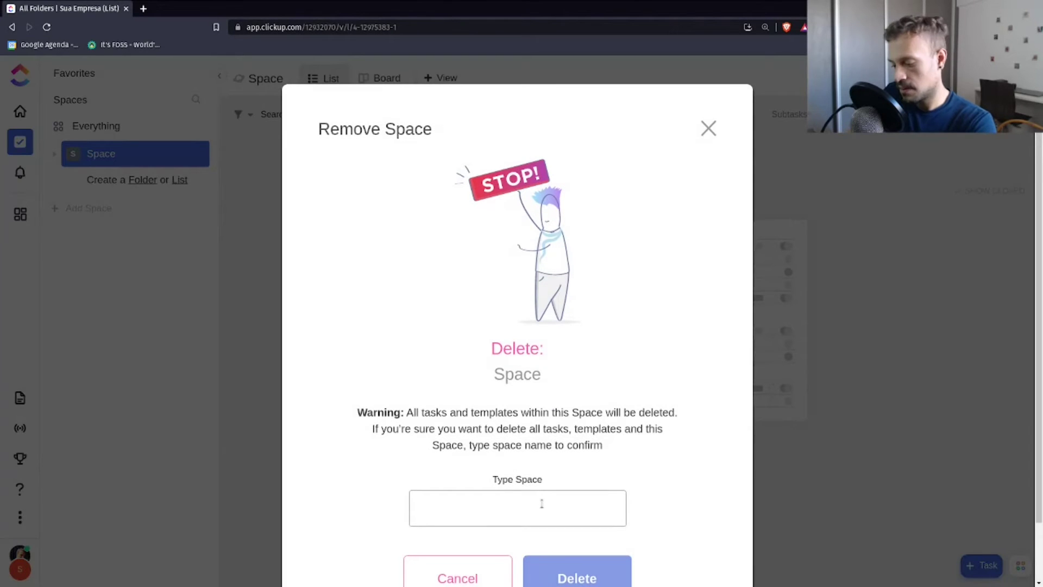
type("Space")
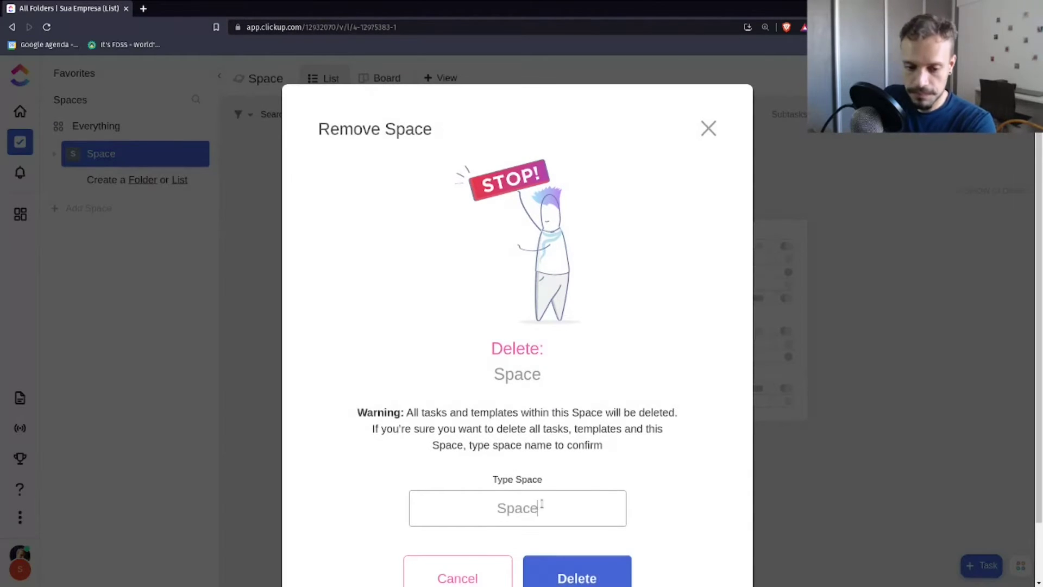
left_click(577, 578)
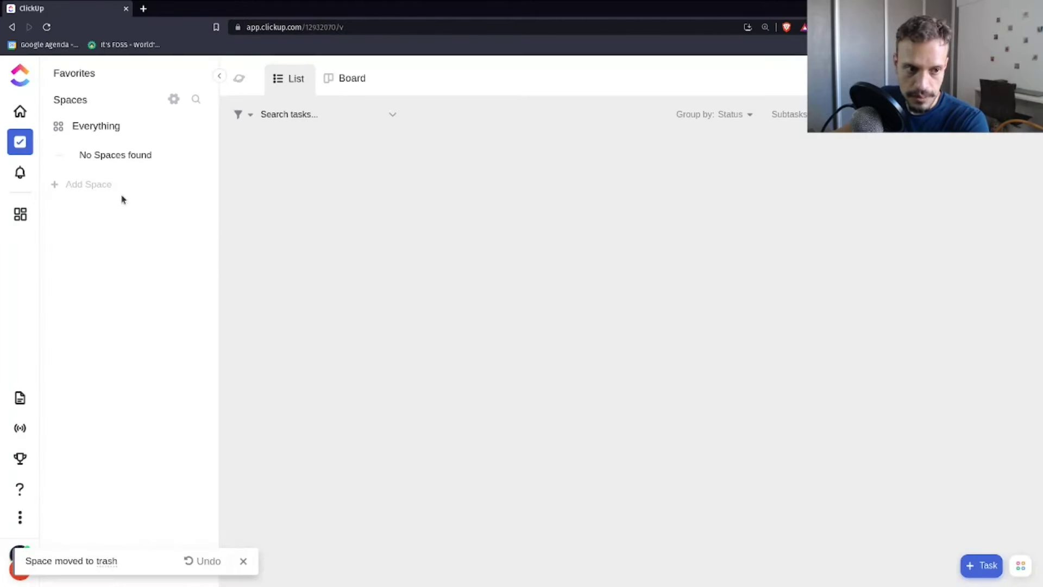
Start creating a new Space, browse the available Space templates and return to the blank Space form
left_click(92, 184)
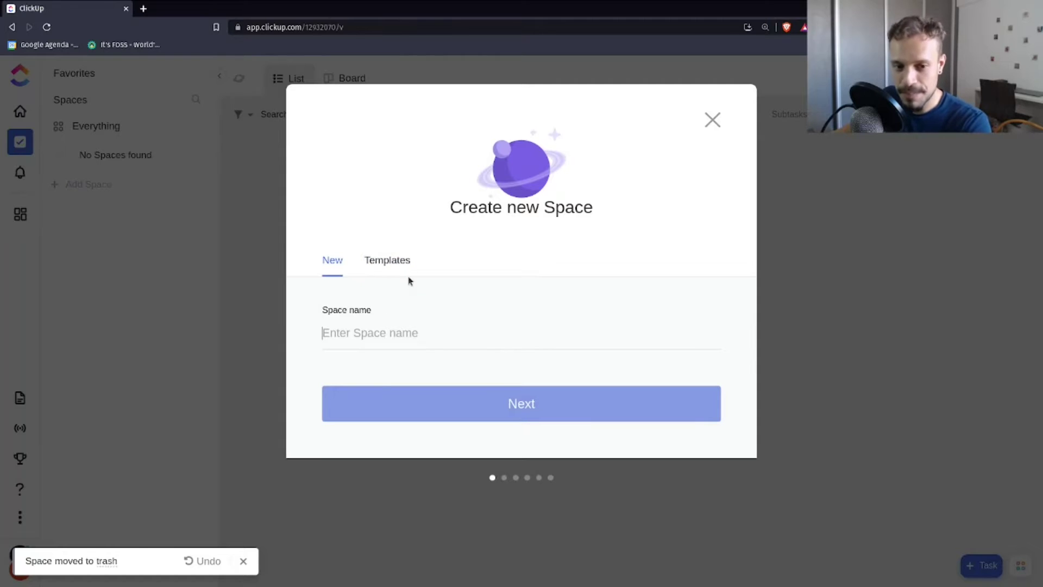
left_click(397, 260)
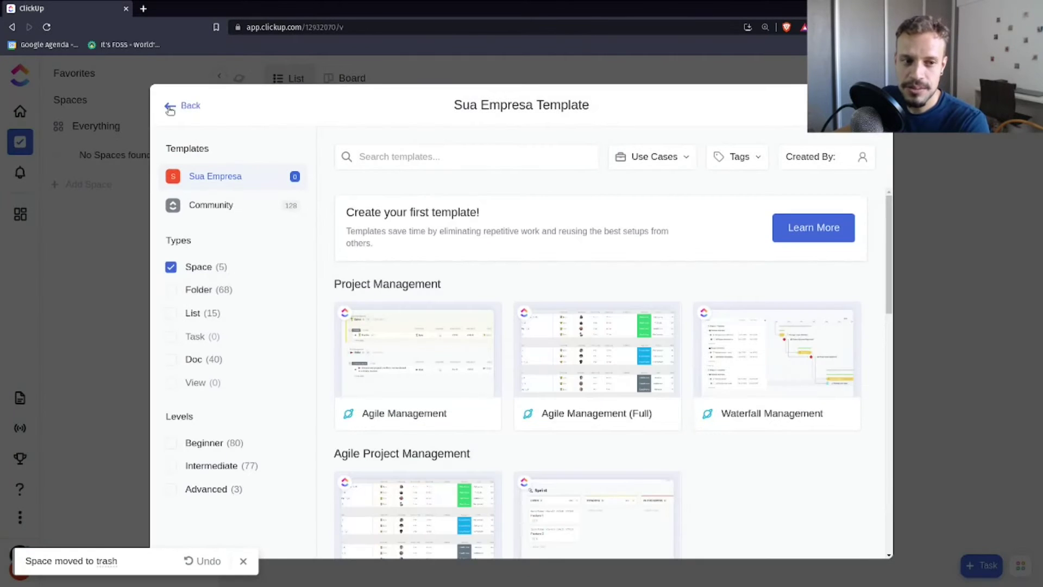
left_click(170, 107)
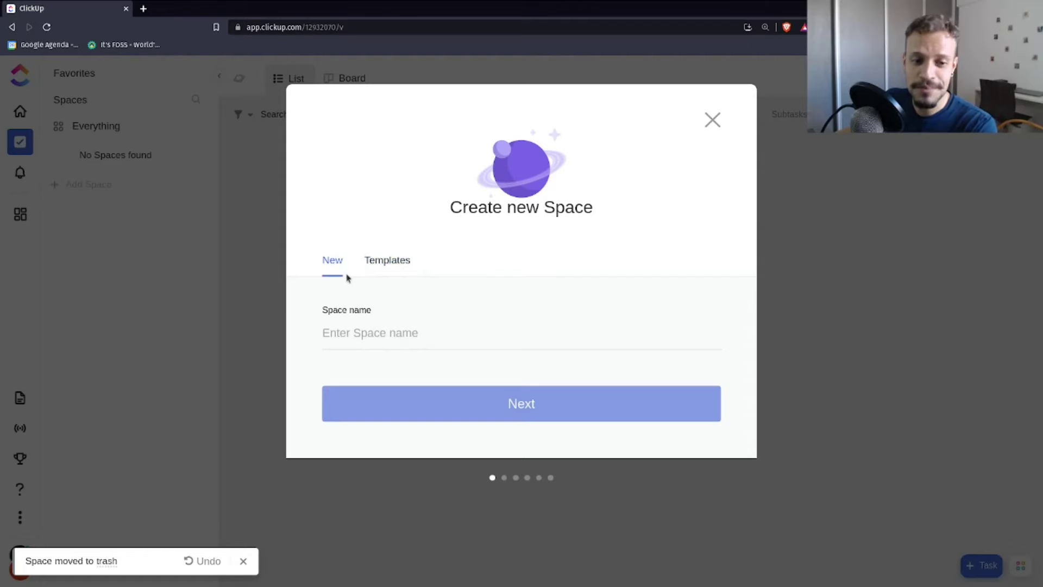
left_click(392, 261)
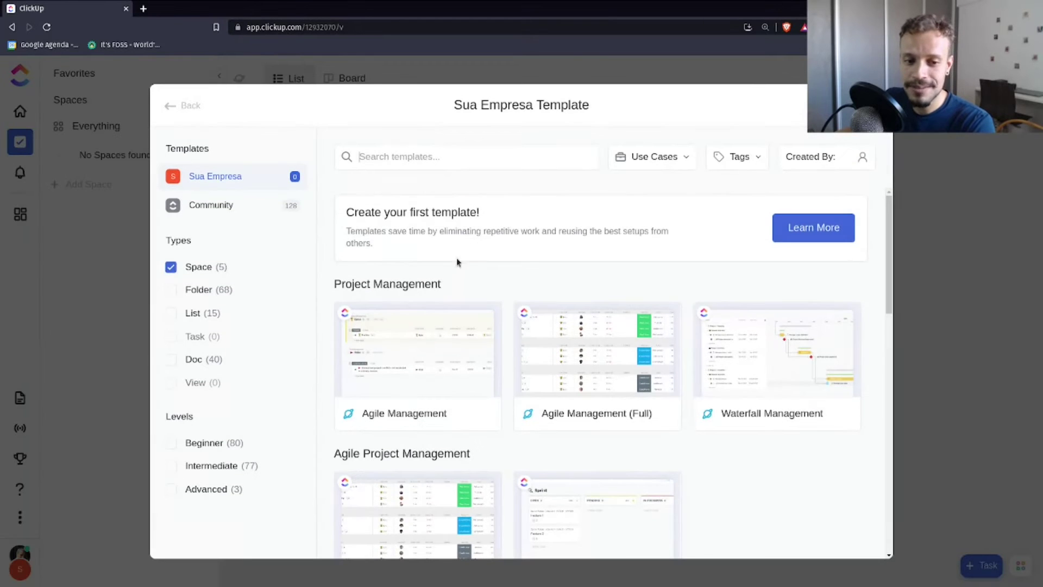
scroll(566, 257, "down", 3)
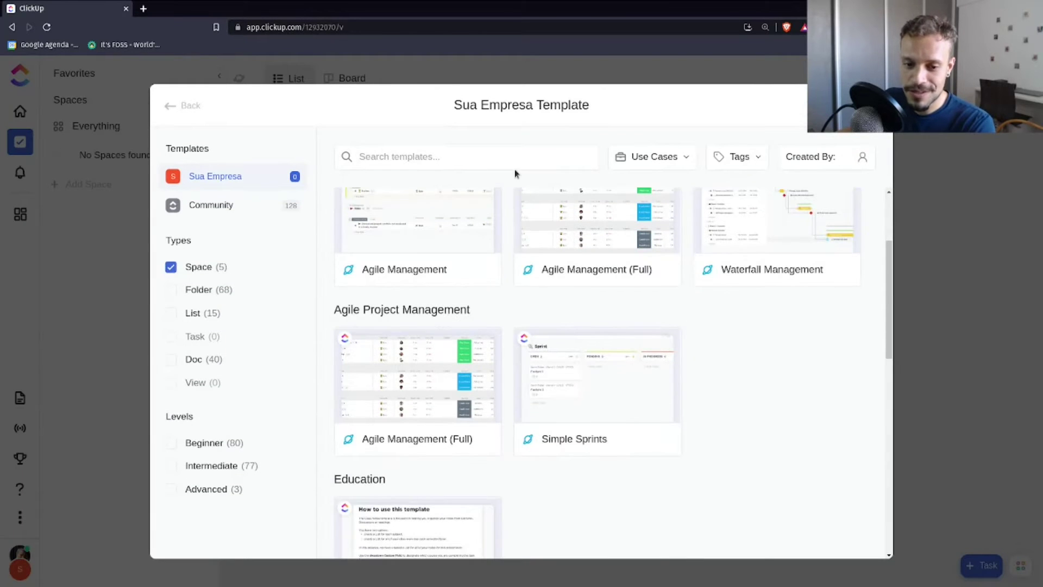
scroll(566, 305, "down", 1)
scroll(628, 234, "up", 2)
scroll(628, 233, "up", 2)
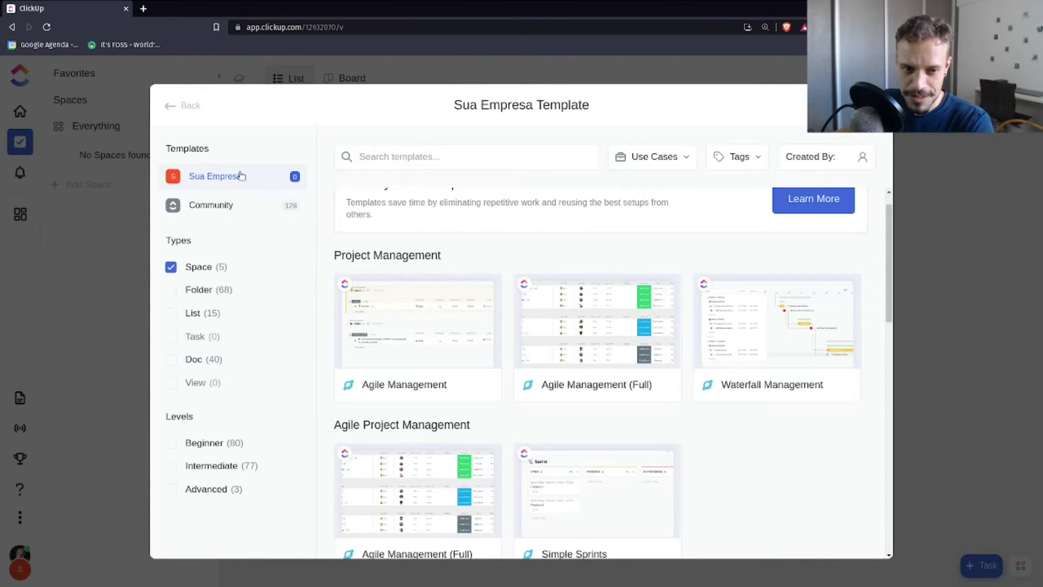
left_click(185, 106)
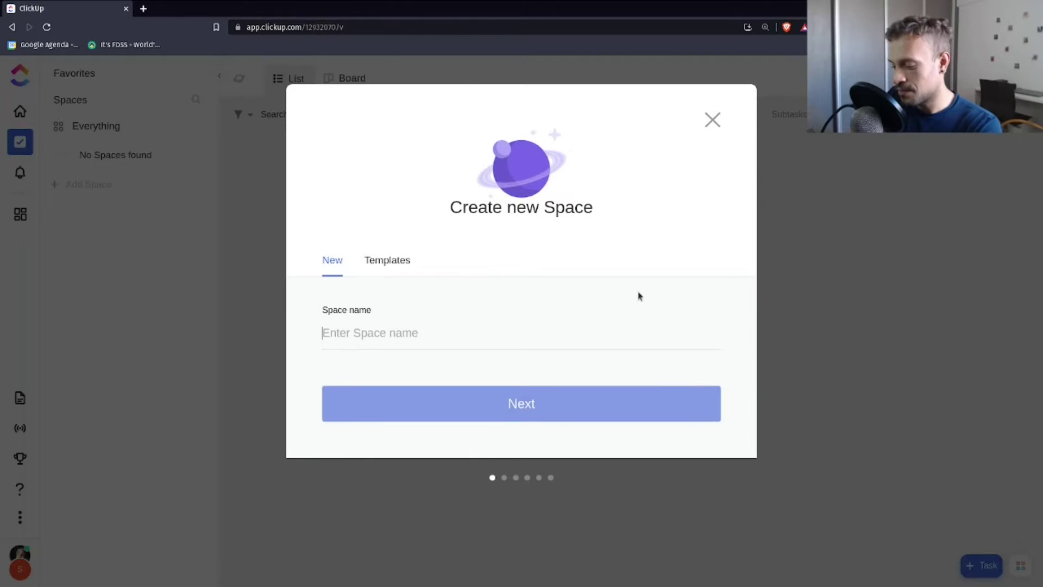
Name the new Space "Marketing" and give it a purple colour with the coffee cup icon as avatar
type("Marketing")
left_click(421, 399)
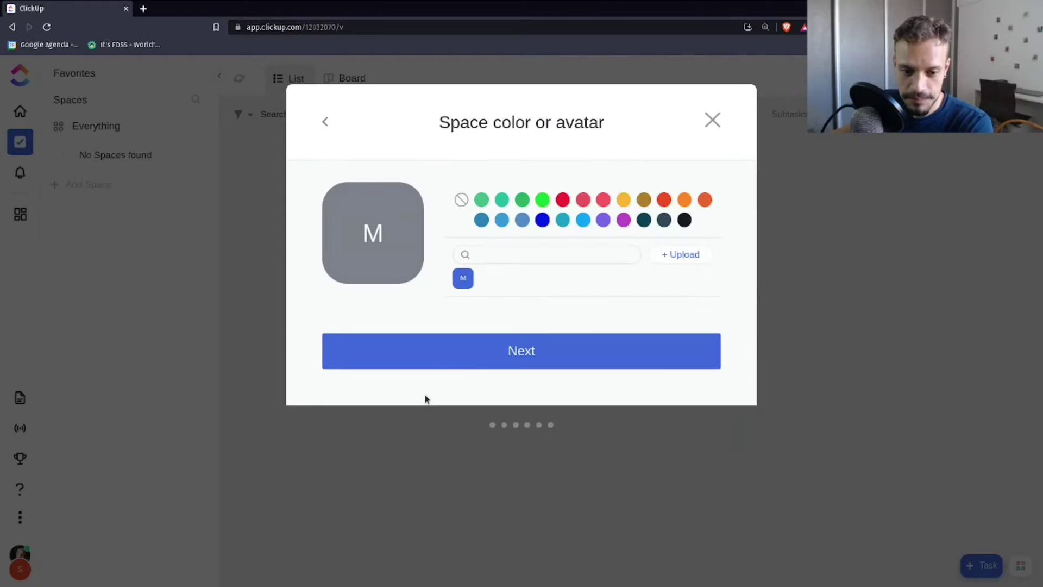
left_click(603, 219)
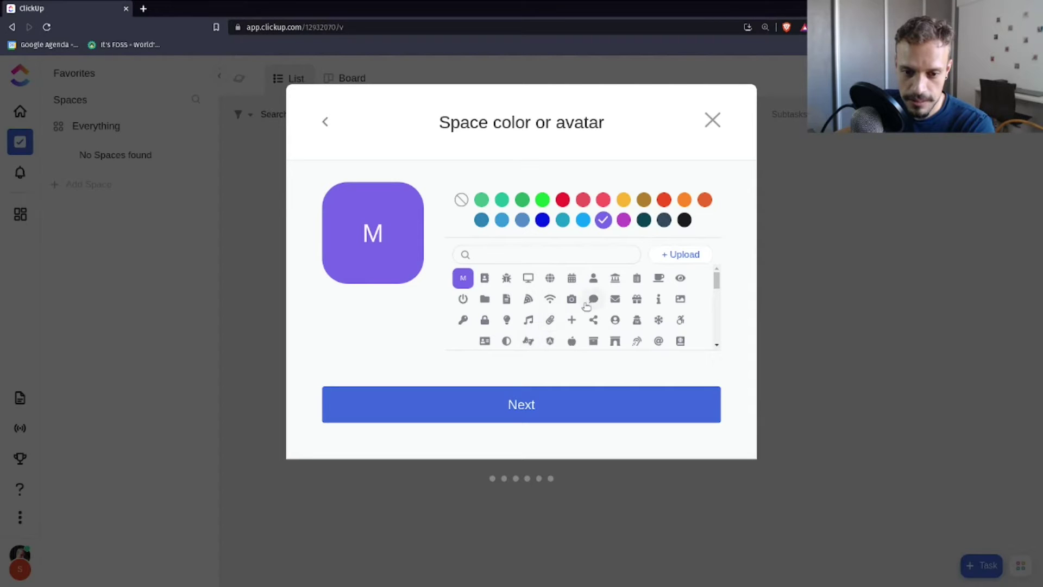
left_click(659, 278)
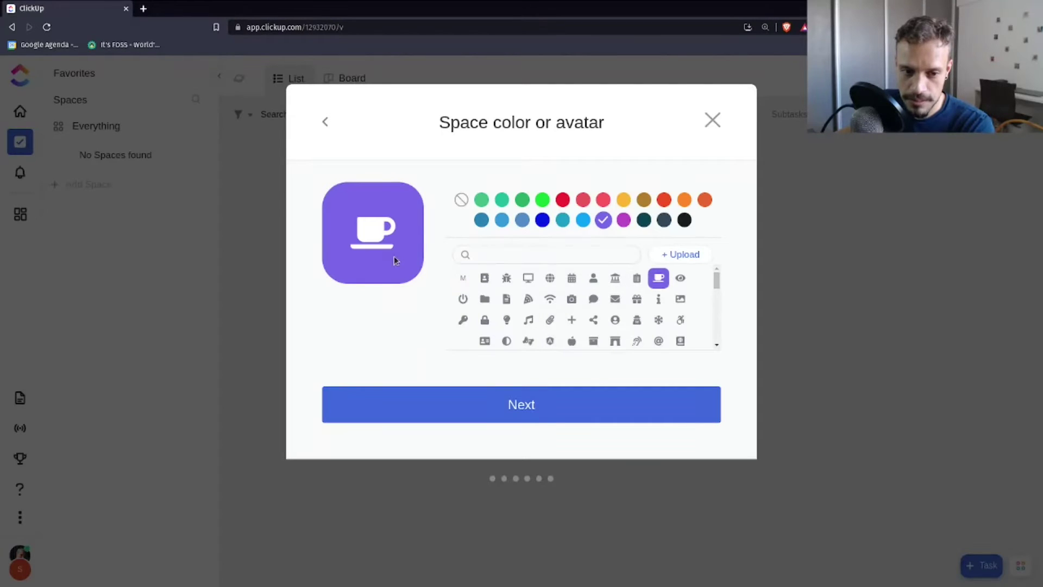
left_click(531, 417)
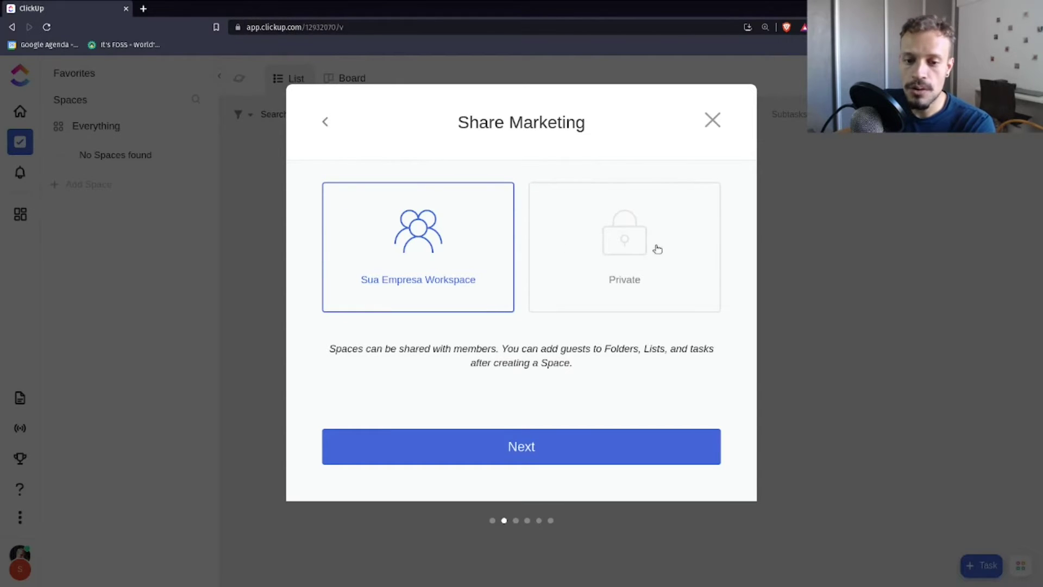
Share the Marketing Space with the whole Sua Empresa Workspace instead of making it private
left_click(593, 216)
left_click(444, 234)
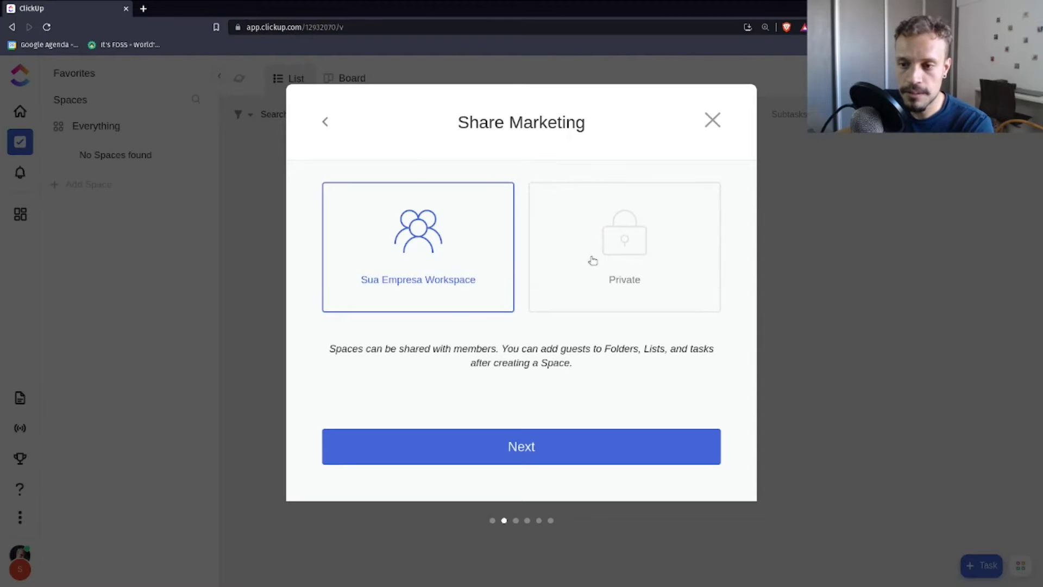
left_click(529, 448)
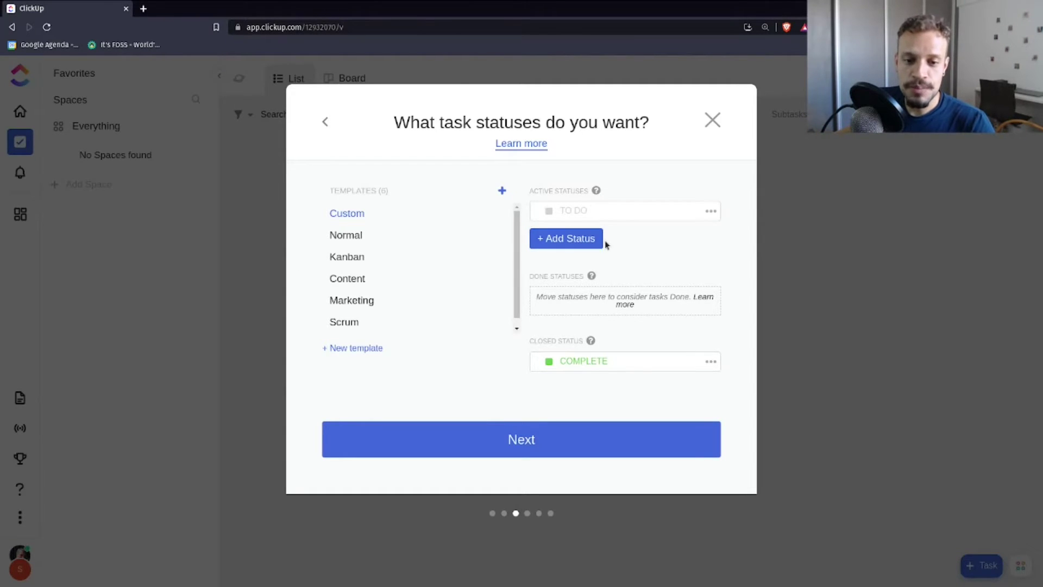
Add a custom active task status named "BOLINHA" and delete it again
left_click(585, 241)
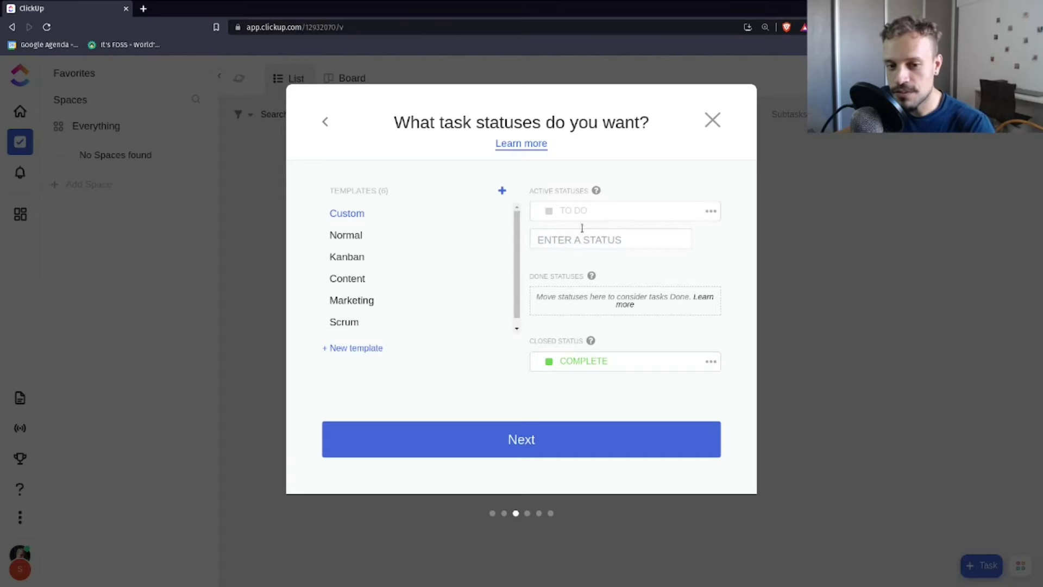
type("BOLINHA")
key("Return")
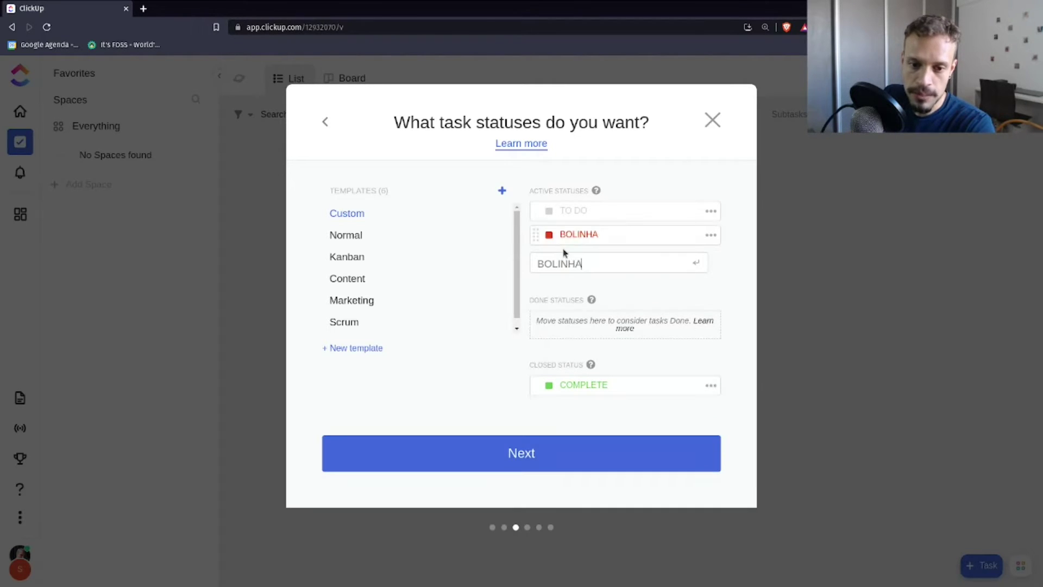
key("Escape")
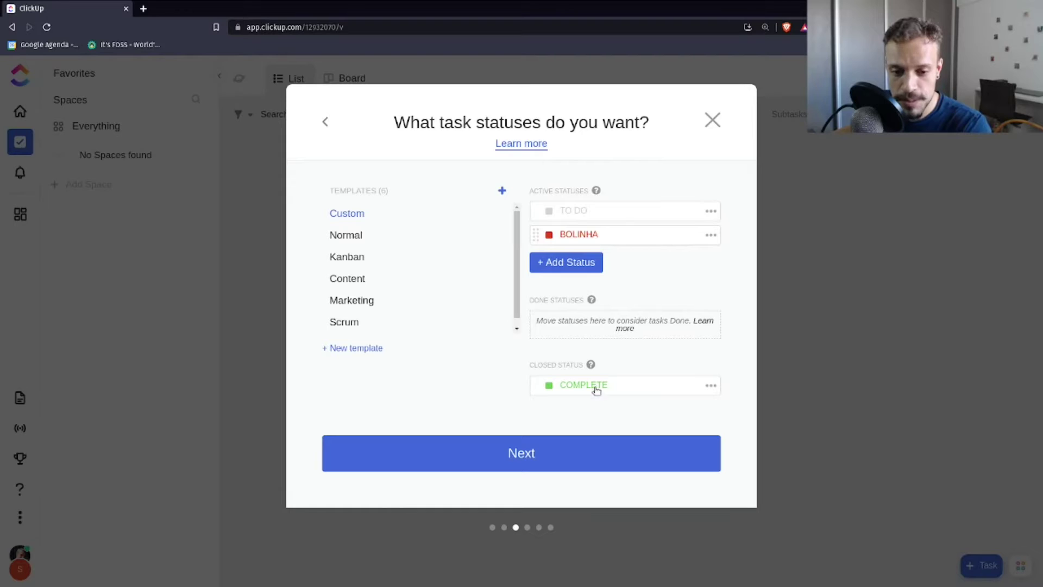
left_click(711, 235)
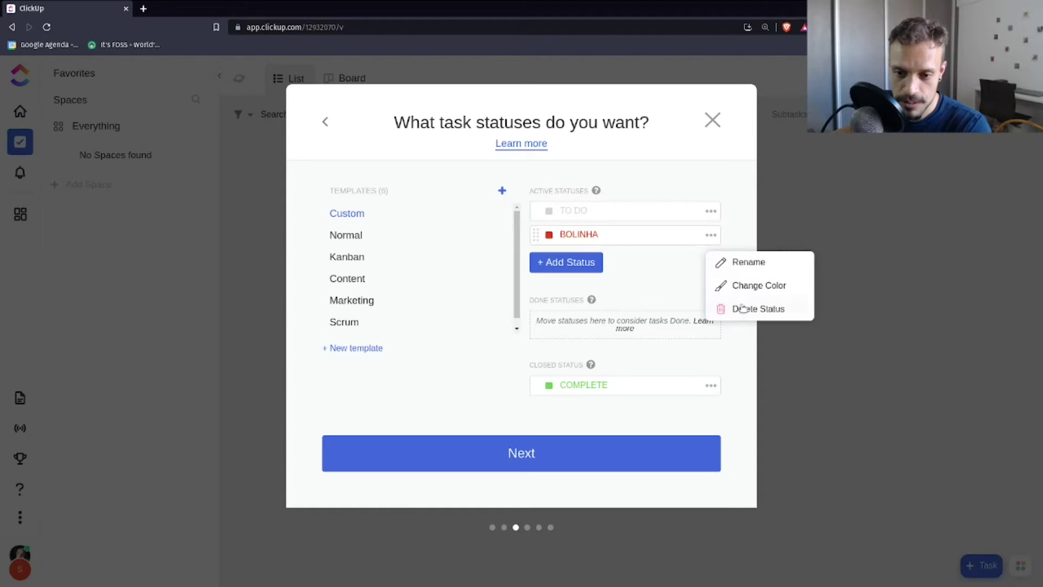
left_click(752, 316)
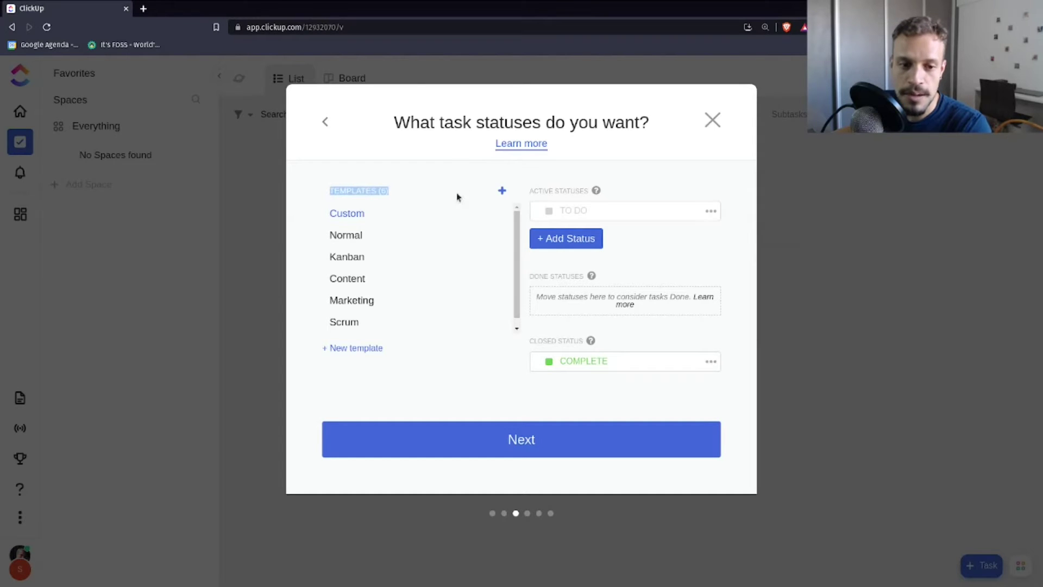
Examine the task statuses of the Normal, Kanban and Content templates, including the active and closed status groups
left_click(346, 236)
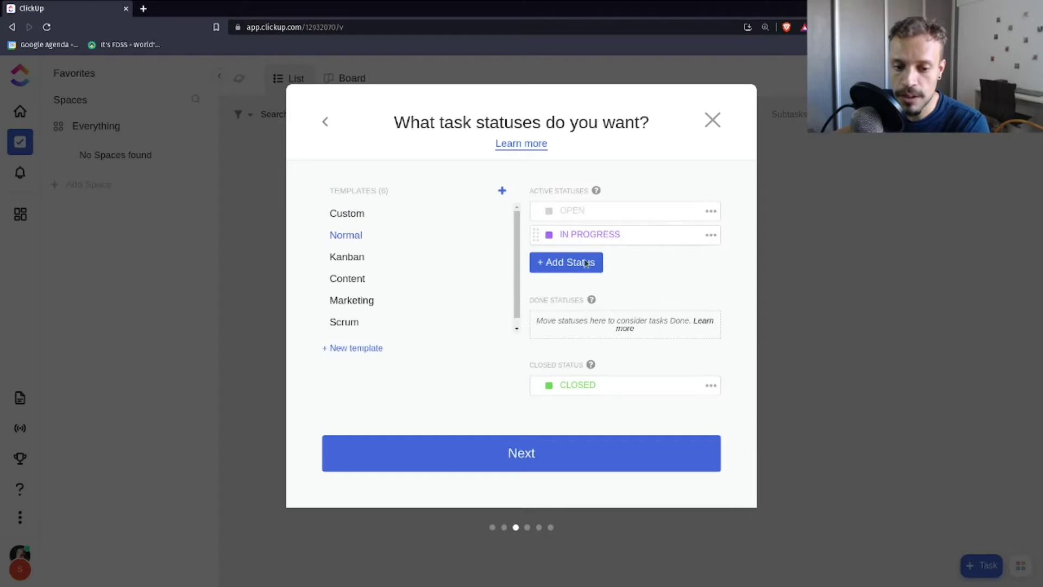
left_click(348, 259)
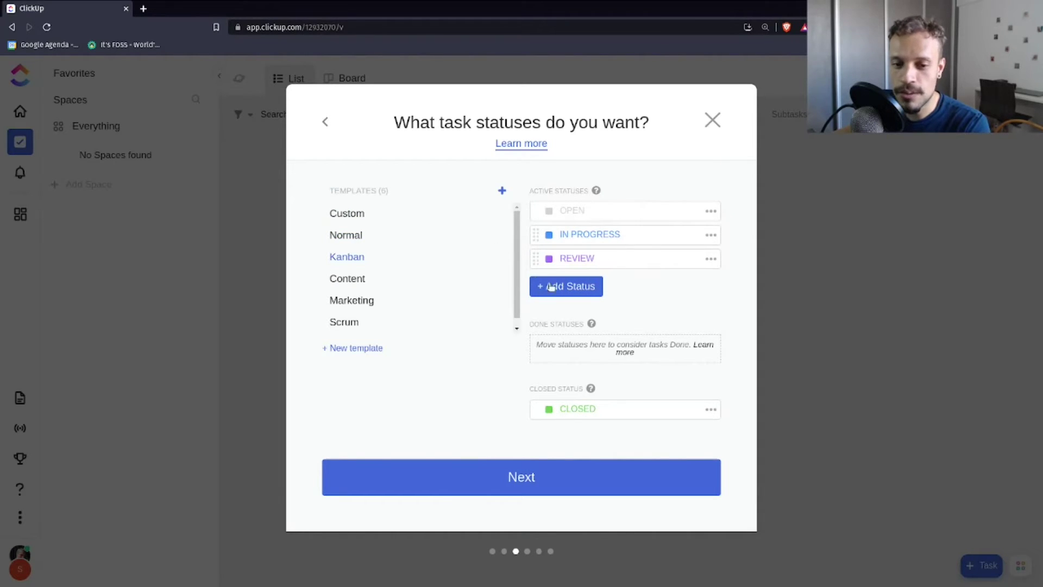
mouse_move(536, 259)
left_mouse_down()
mouse_move(529, 242)
mouse_move(548, 261)
left_mouse_up()
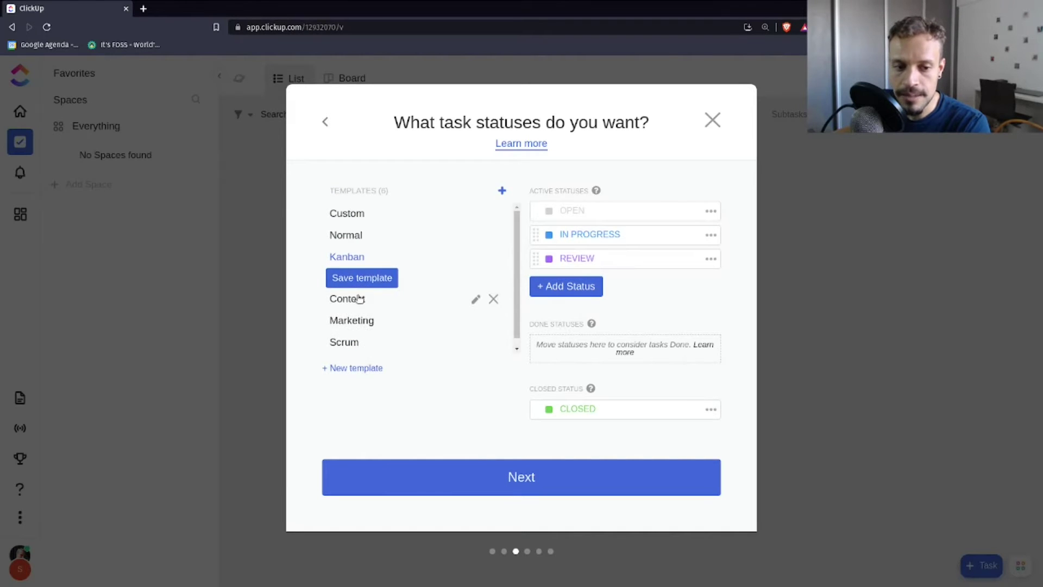
left_click(492, 258)
left_click(477, 442)
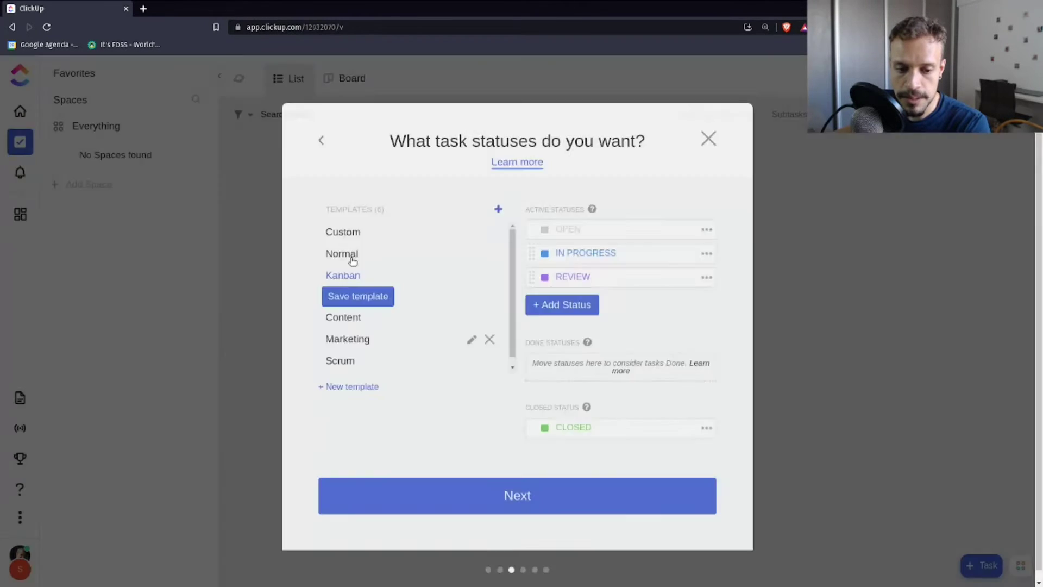
left_click(359, 296)
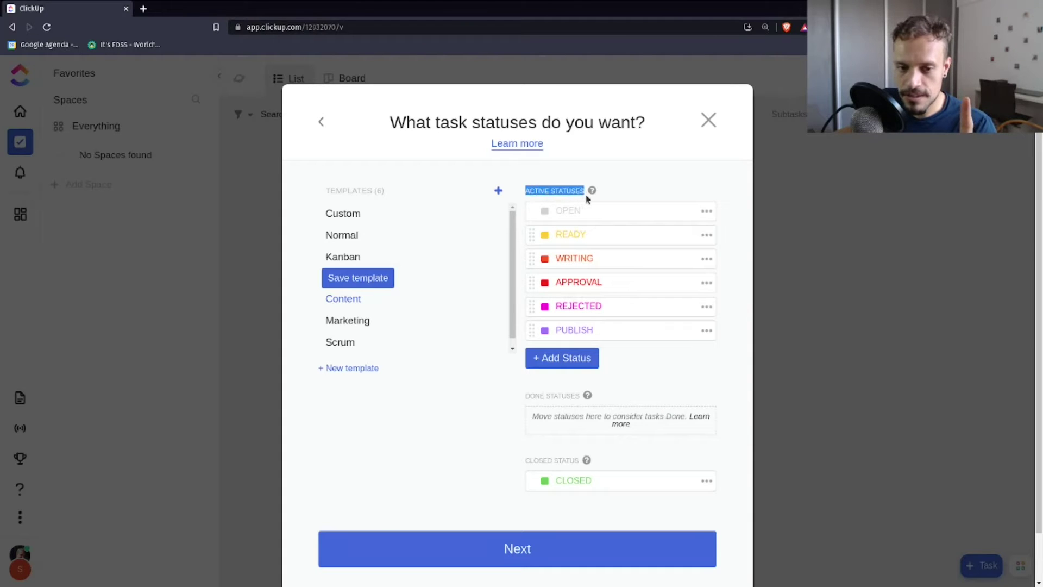
left_click_drag(525, 460, 579, 461)
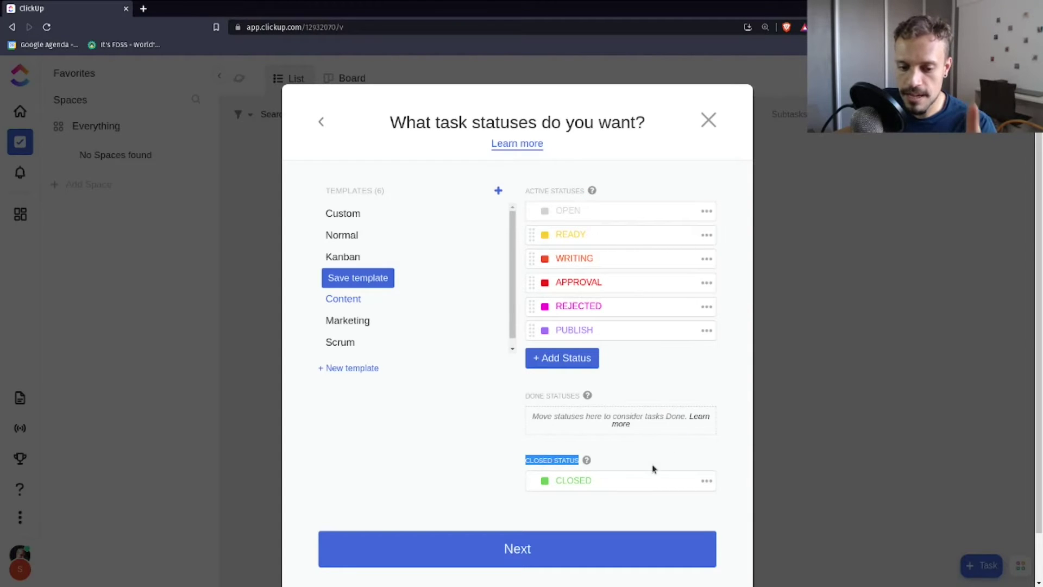
left_click(659, 368)
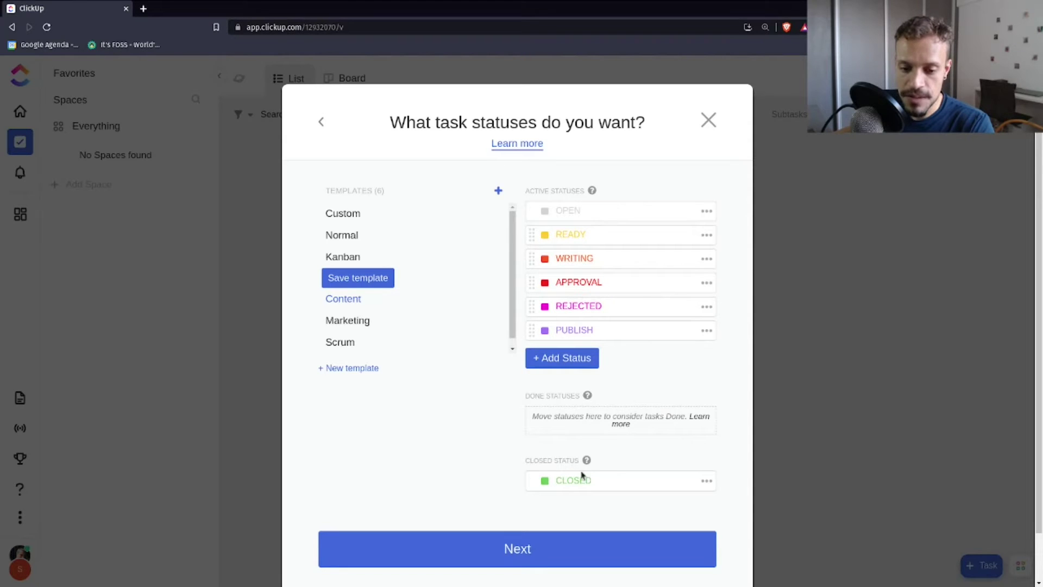
mouse_move(589, 462)
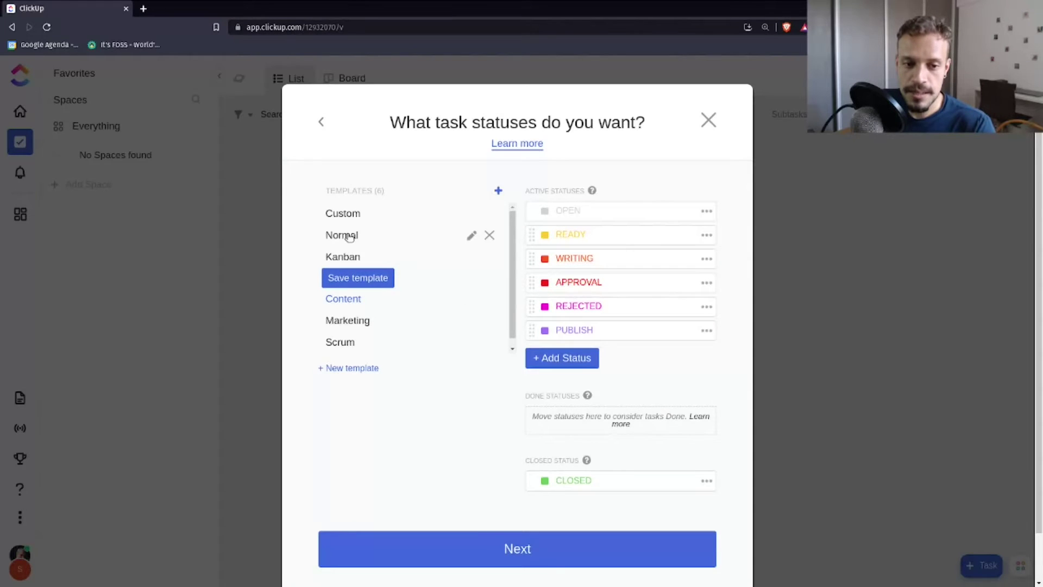
Apply the Kanban status template to the Marketing Space and continue to the ClickApps selection
left_click(340, 259)
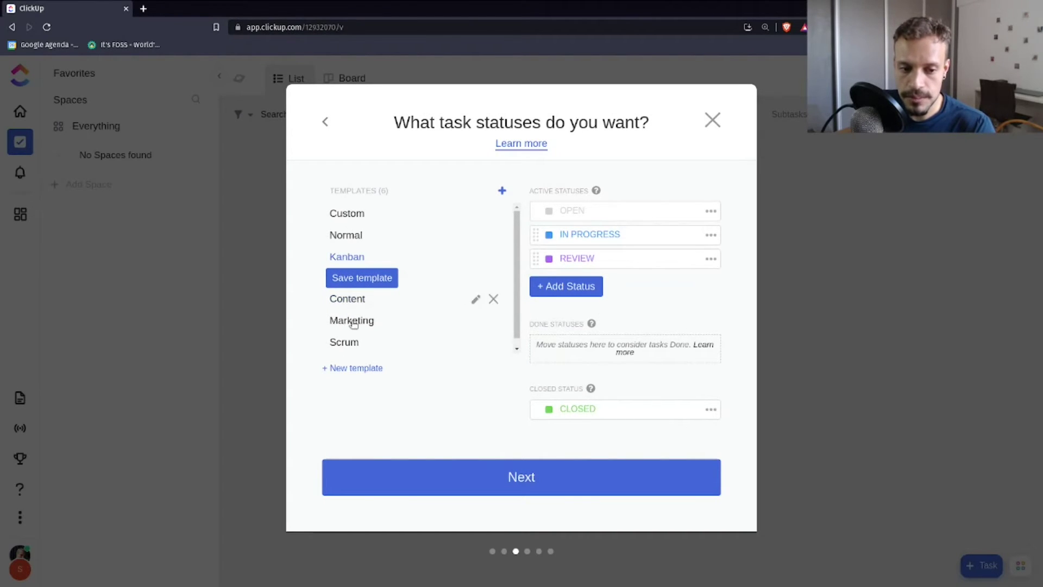
left_click(514, 487)
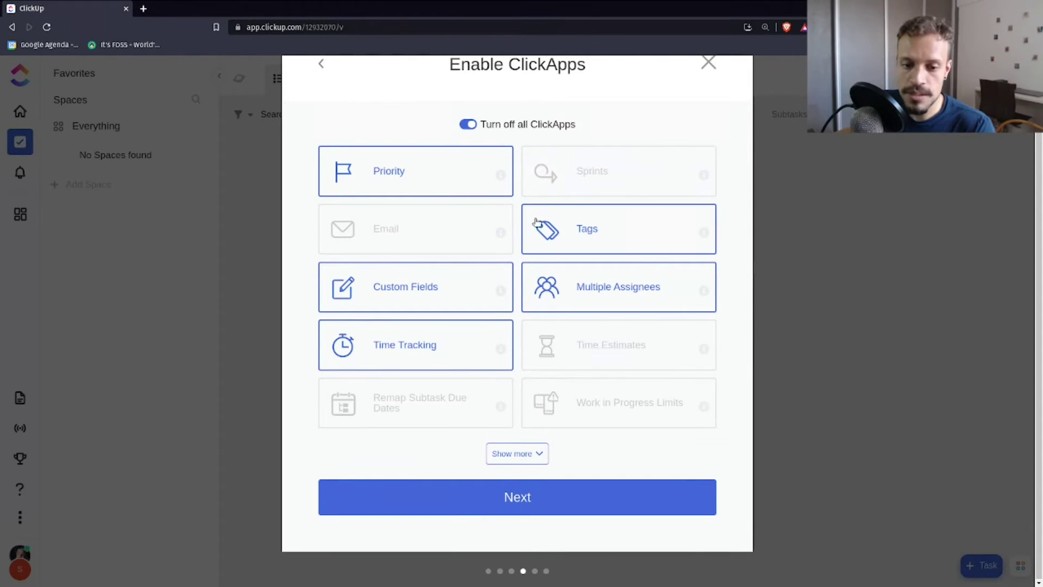
Show all ClickApps and enable Sprints, Email, Time Estimates, Remap Subtask Due Dates, Sprint Points, Reschedule Dependencies and Milestones for the Space
left_click(543, 454)
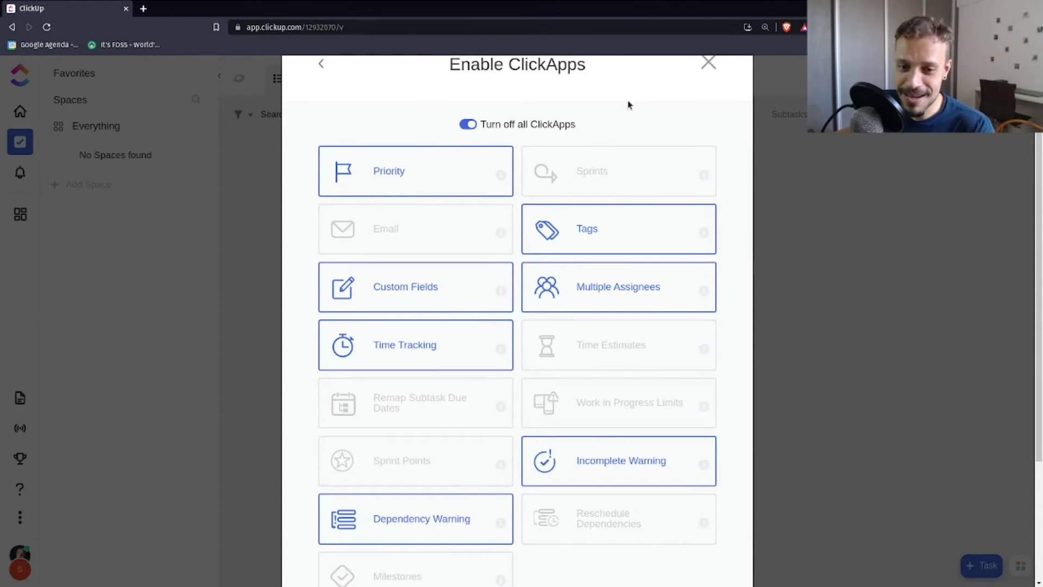
left_click(625, 180)
left_click(427, 228)
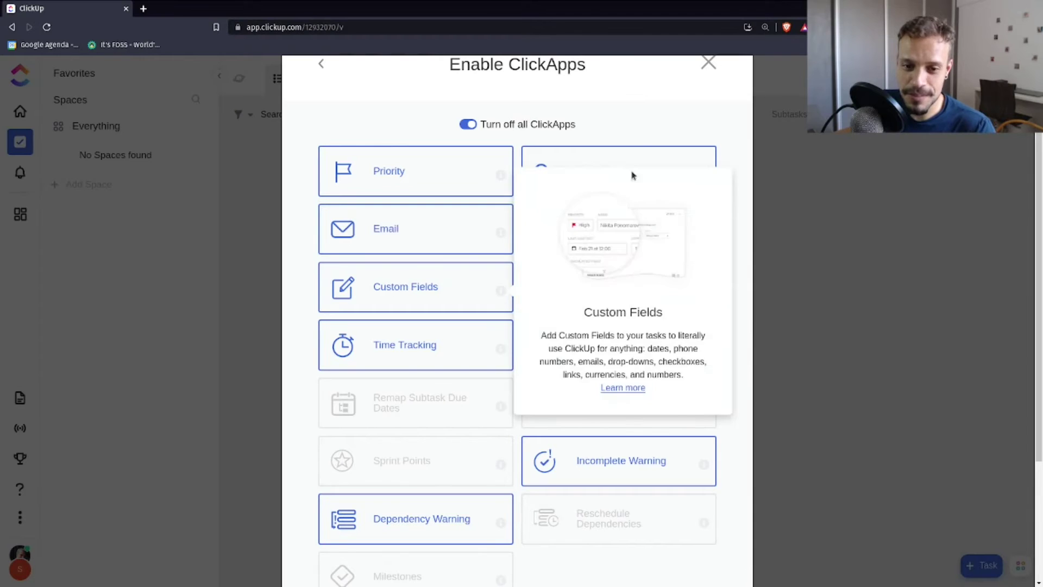
left_click(604, 182)
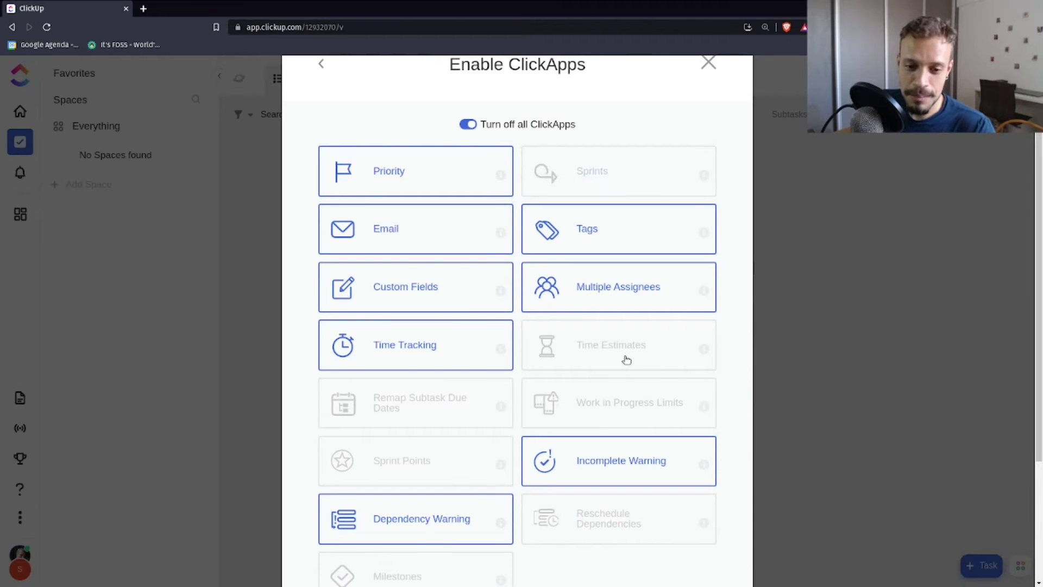
left_click(603, 346)
left_click(424, 416)
left_click(413, 461)
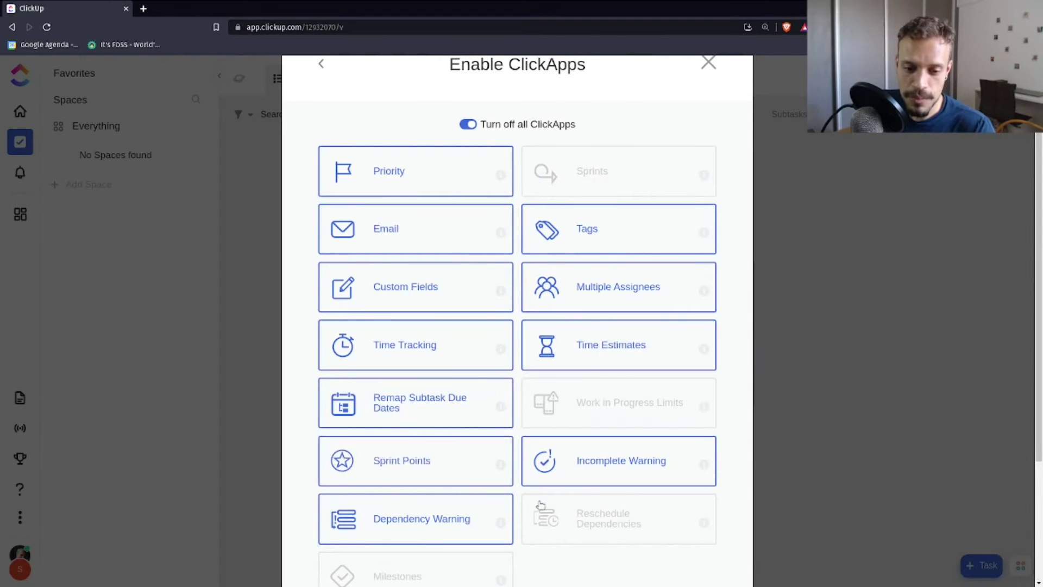
left_click(546, 514)
left_click(463, 575)
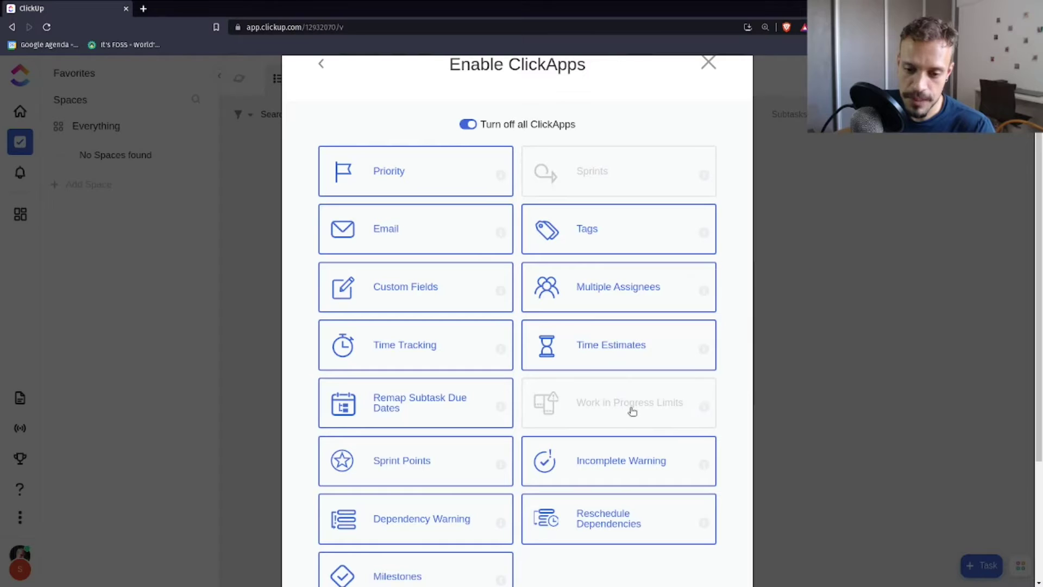
left_click(629, 409)
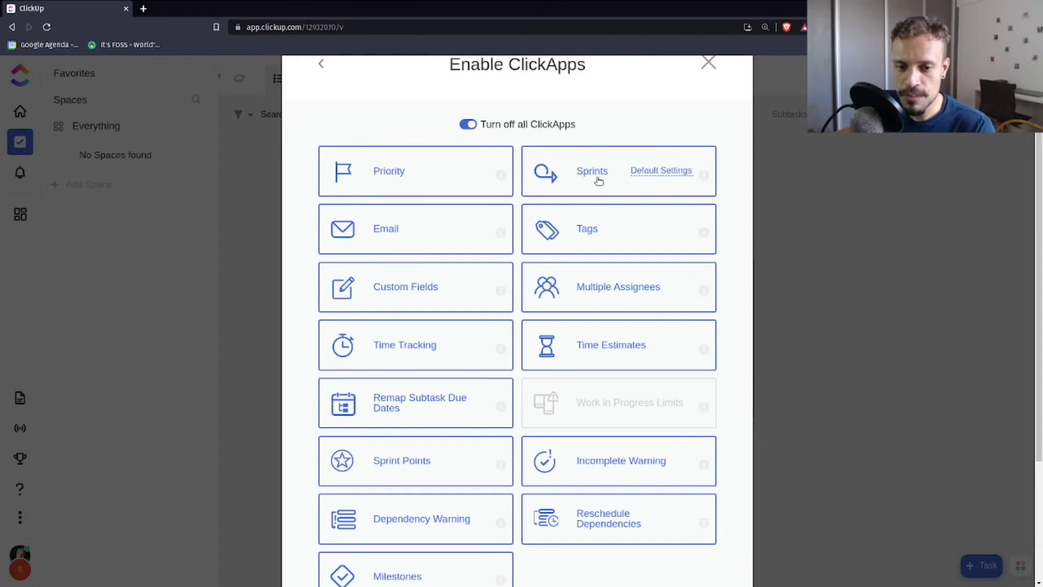
scroll(570, 191, "down", 3)
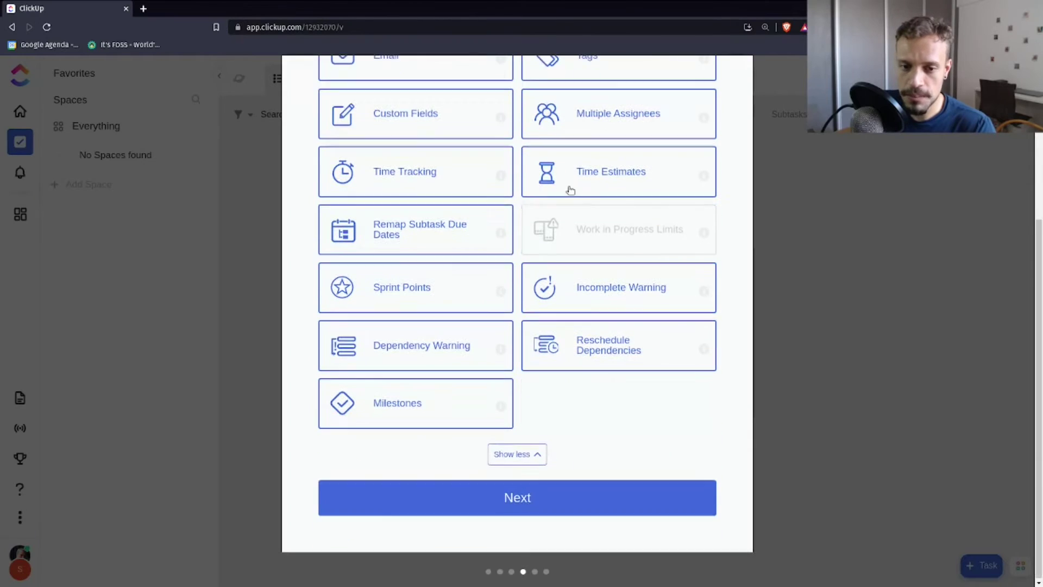
Continue to the default view settings, keep List and Board as required views, and create the Marketing Space
left_click(555, 496)
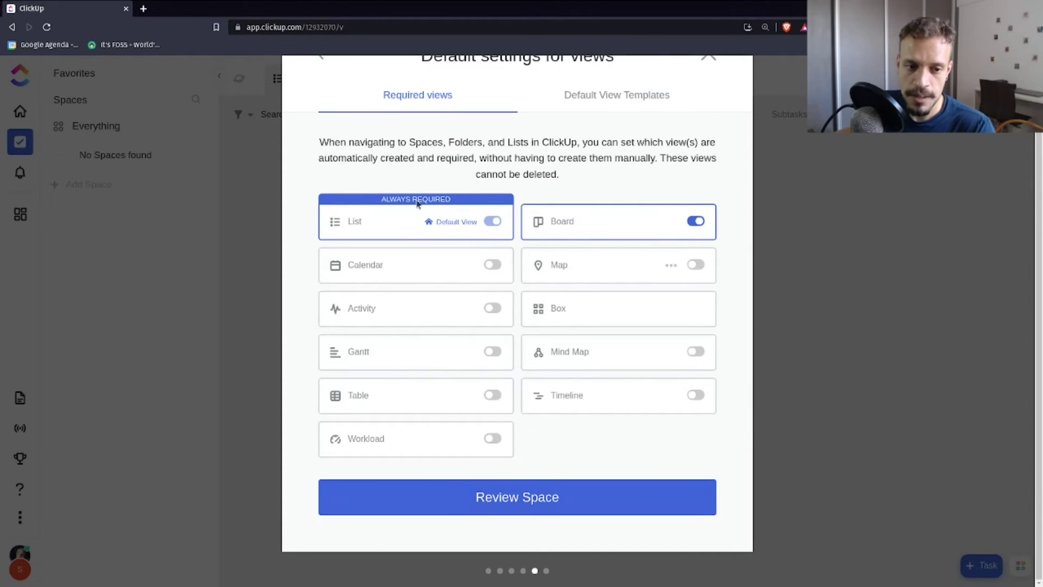
scroll(465, 264, "up", 1)
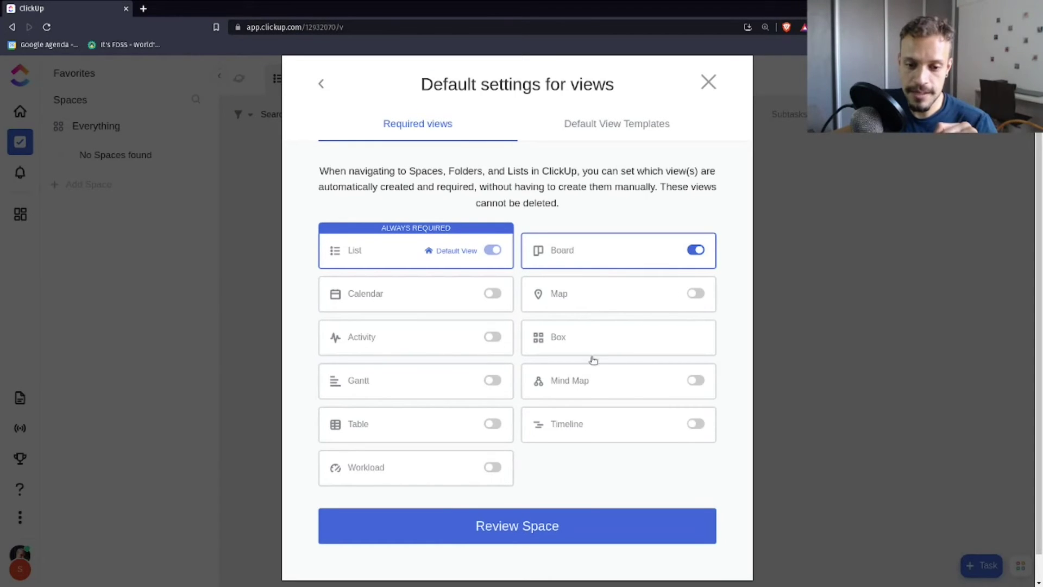
scroll(467, 337, "down", 1)
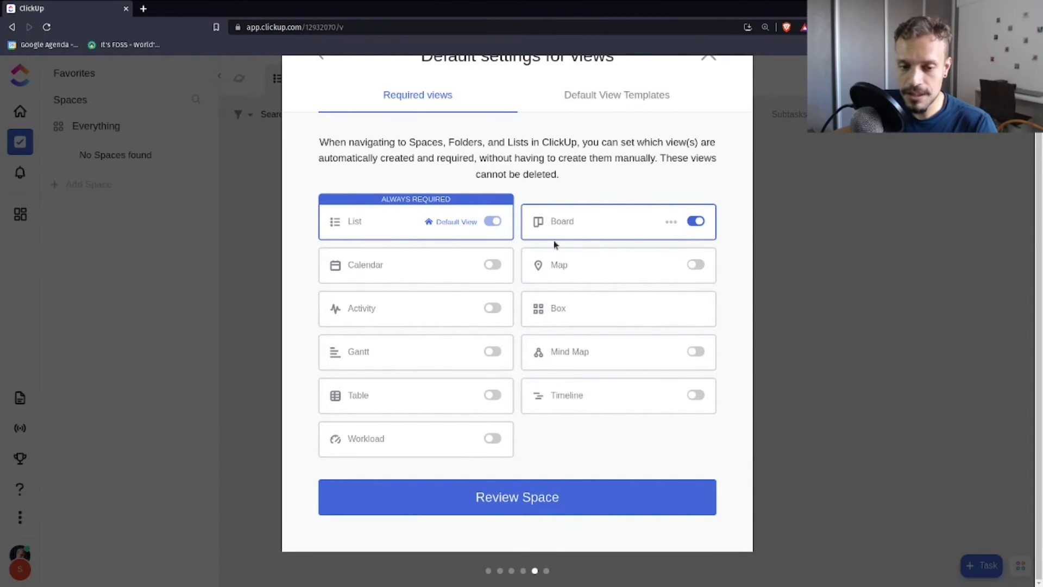
left_click(553, 496)
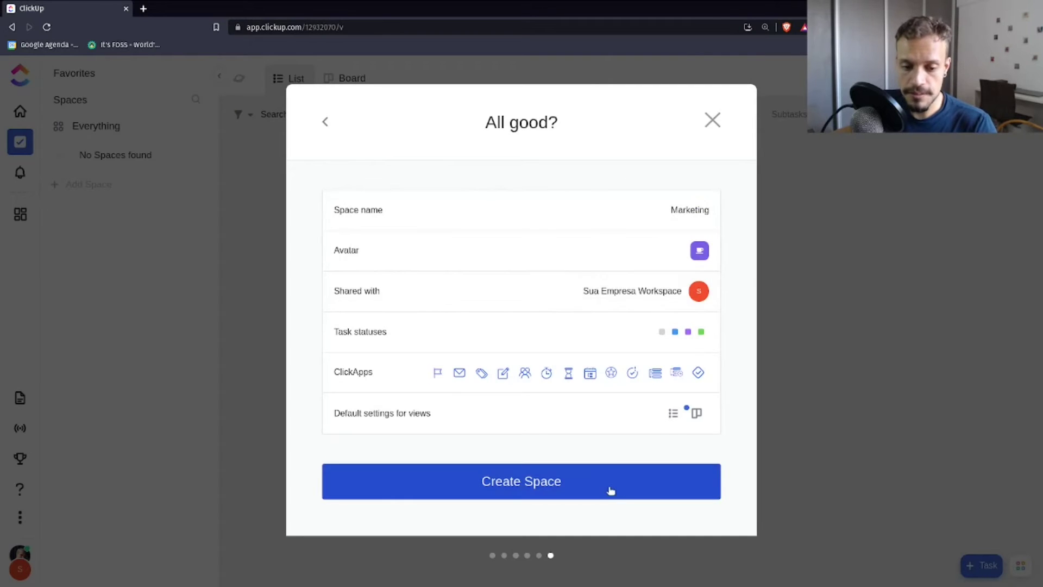
left_click(560, 492)
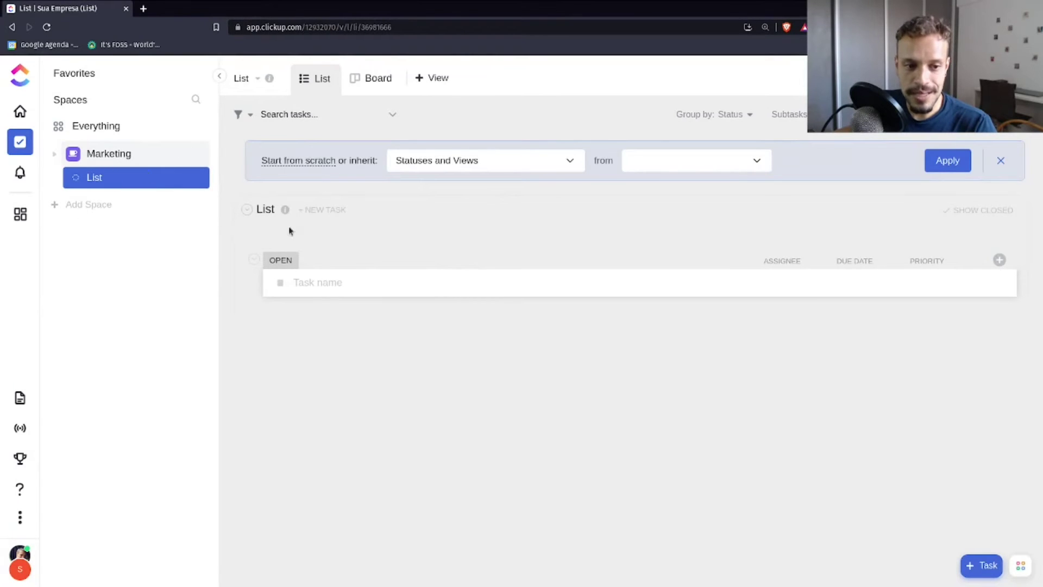
Add the tasks "Post no blog da empresa" and "Corrigir problema do pixel do facebook no blog" to the Marketing Space's list
left_click(316, 281)
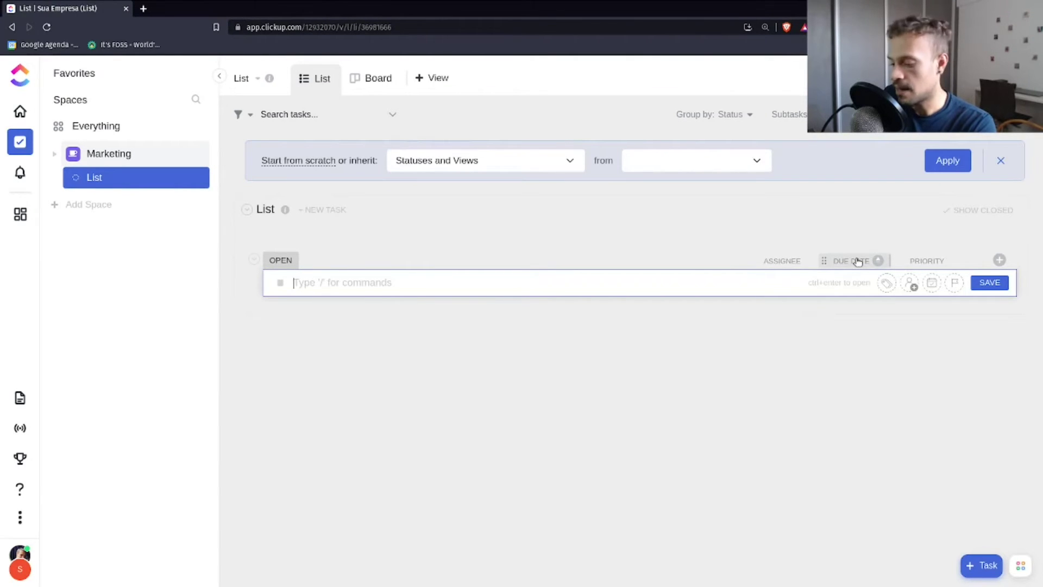
type("Post")
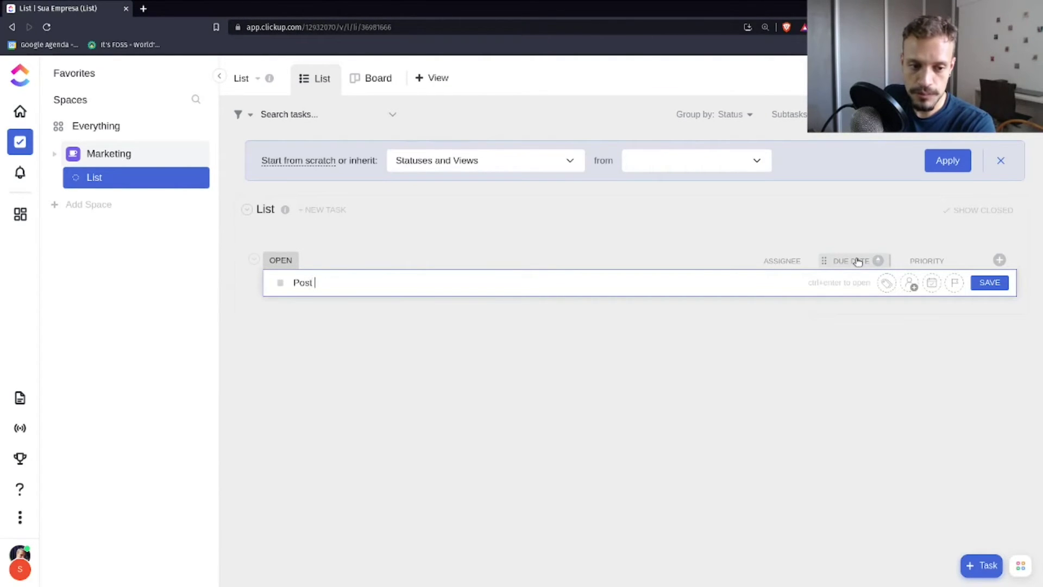
type(" no blog da empresa")
key("Return")
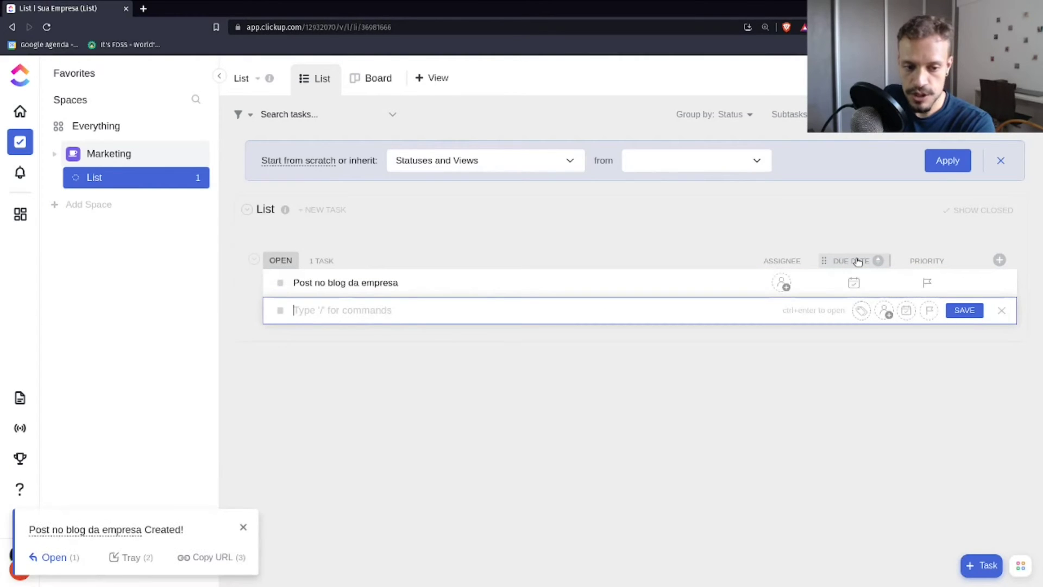
type("Corrigir problema do")
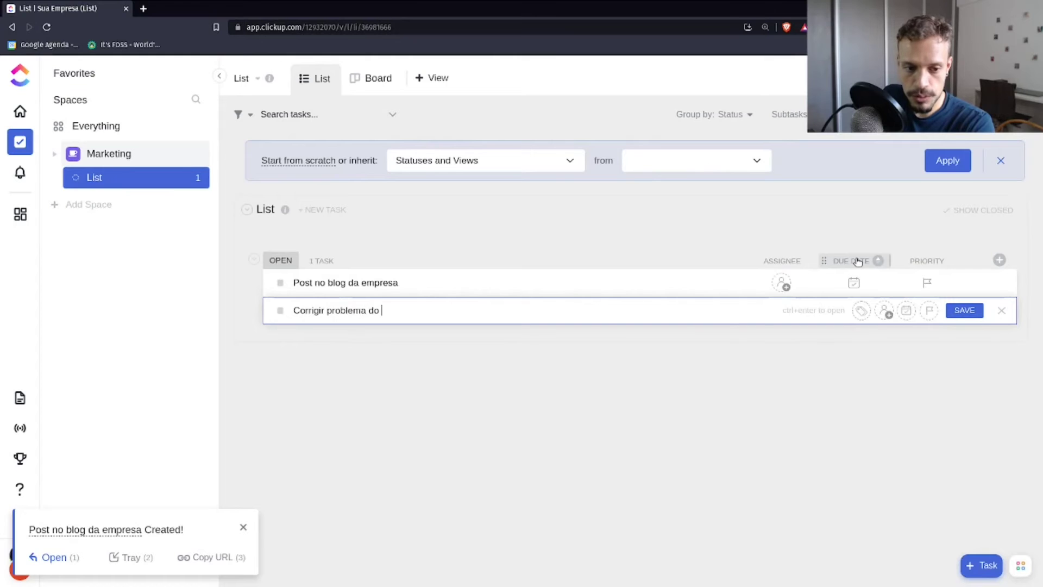
type(" pixel do facebook no blog")
key("Return")
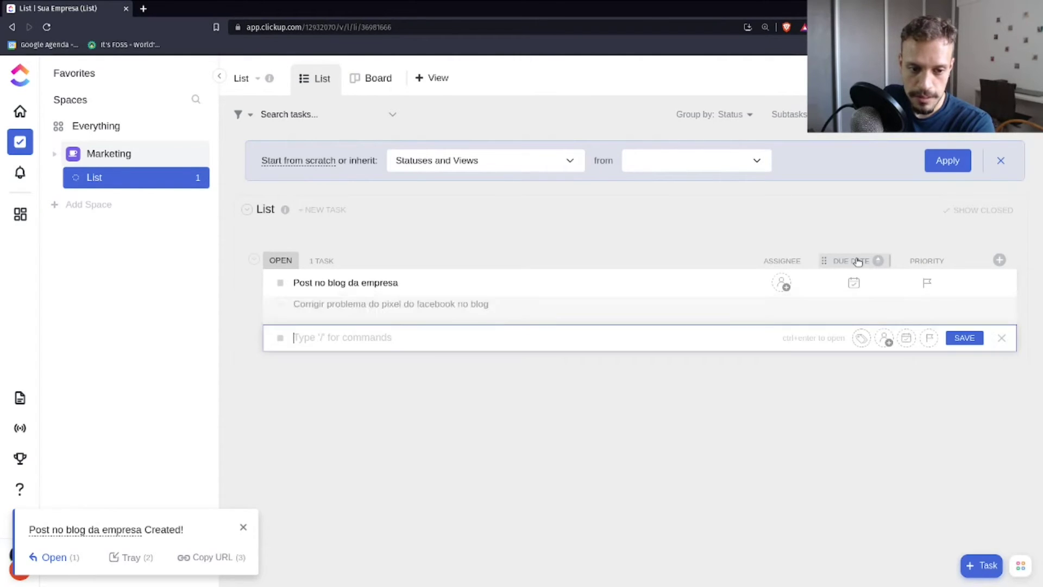
Add a third task named "Fazer parceria com outro blog para um Guest Post" to the same list
type("face")
key("BackSpace")
key("BackSpace")
key("BackSpace")
key("BackSpace")
type("Fa")
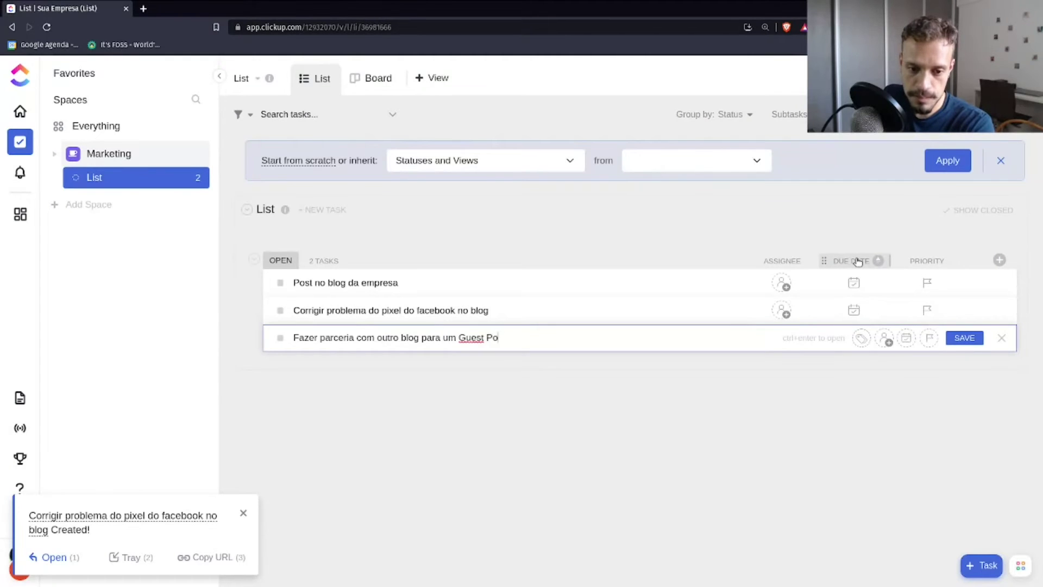
type("st")
key("Return")
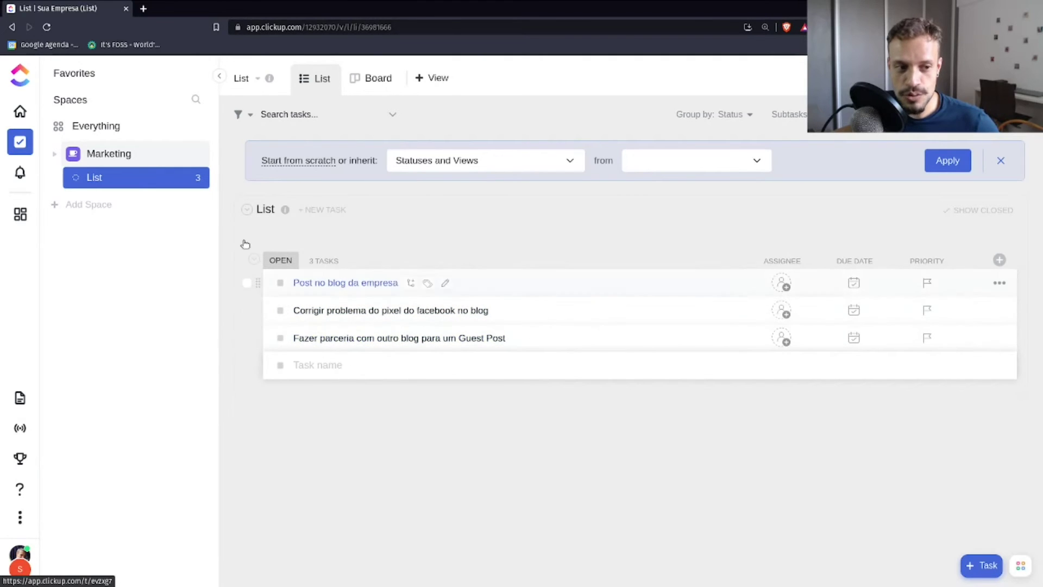
Rename the Marketing Space's default list as "Blog da empresa"
left_click(197, 179)
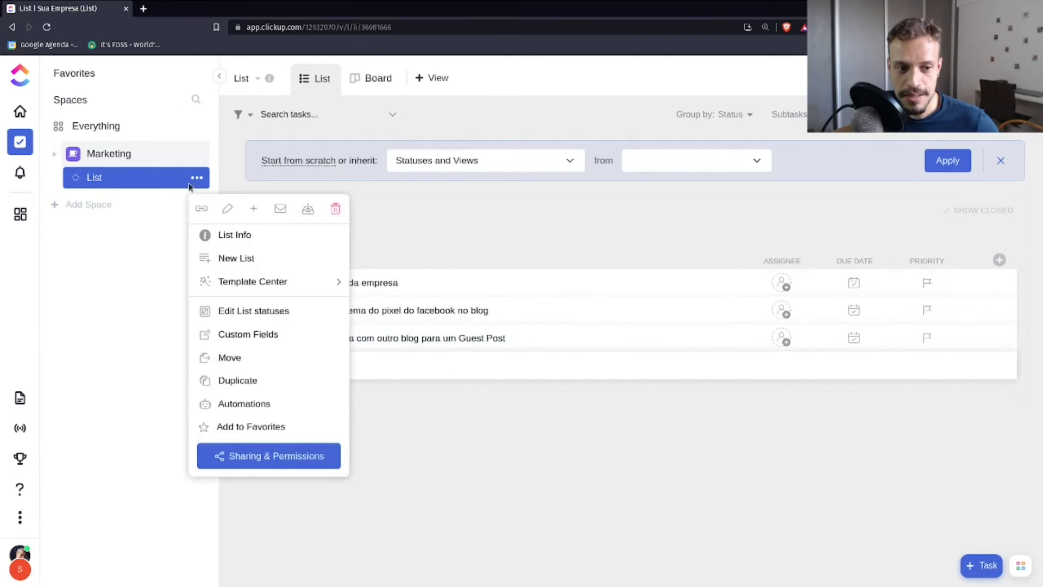
left_click(227, 209)
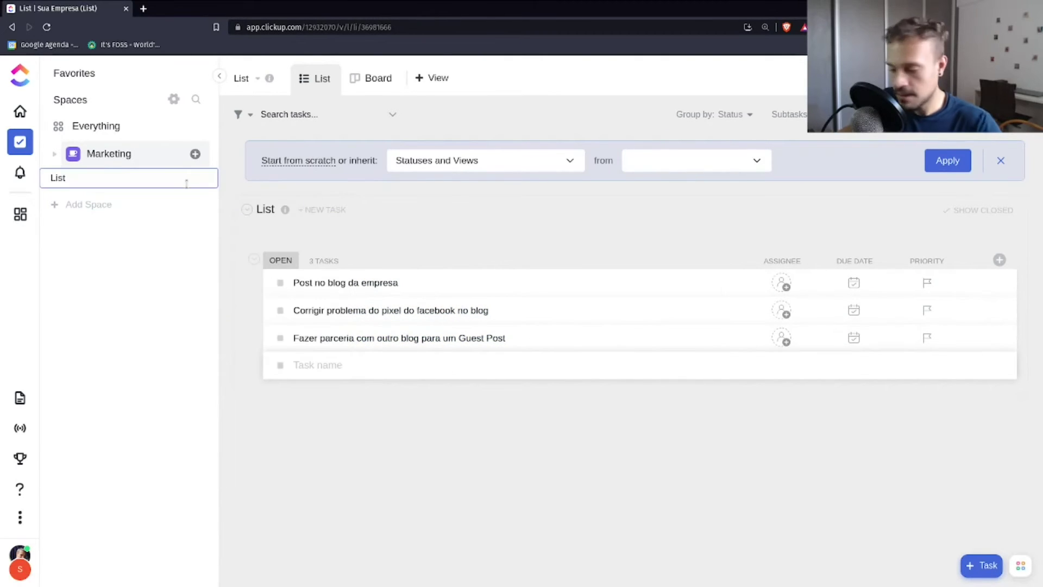
key("BackSpace")
key("BackSpace")
key("BackSpace")
key("BackSpace")
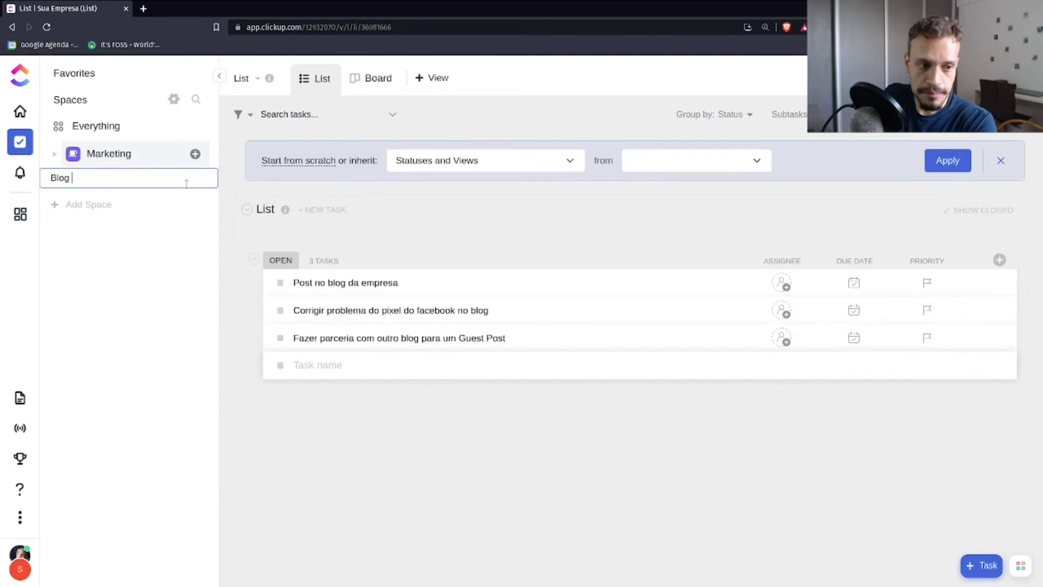
key("Return")
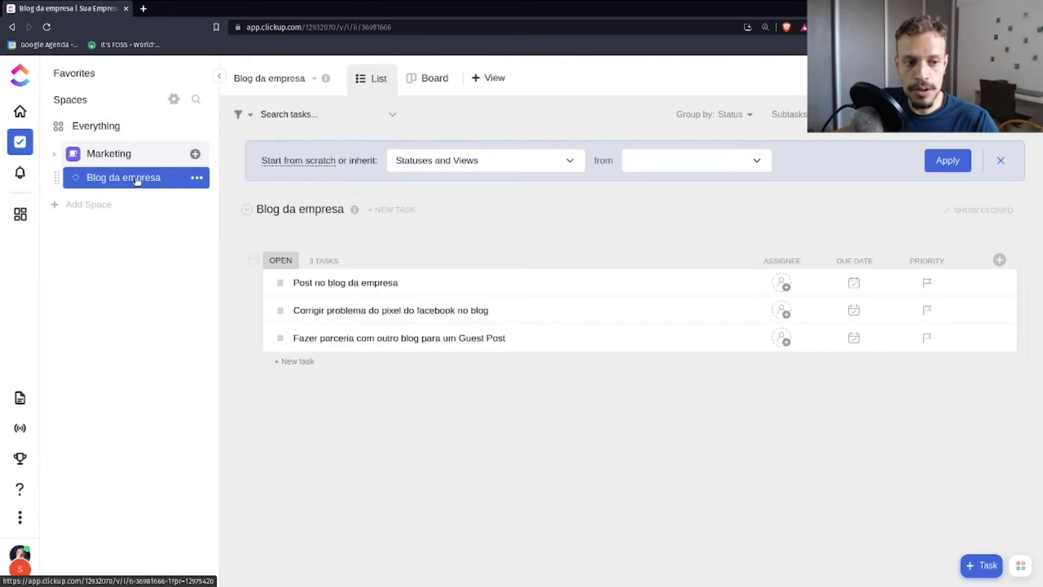
Create a new list named "Ads" in the Marketing Space and open it
left_click(196, 157)
left_click(249, 201)
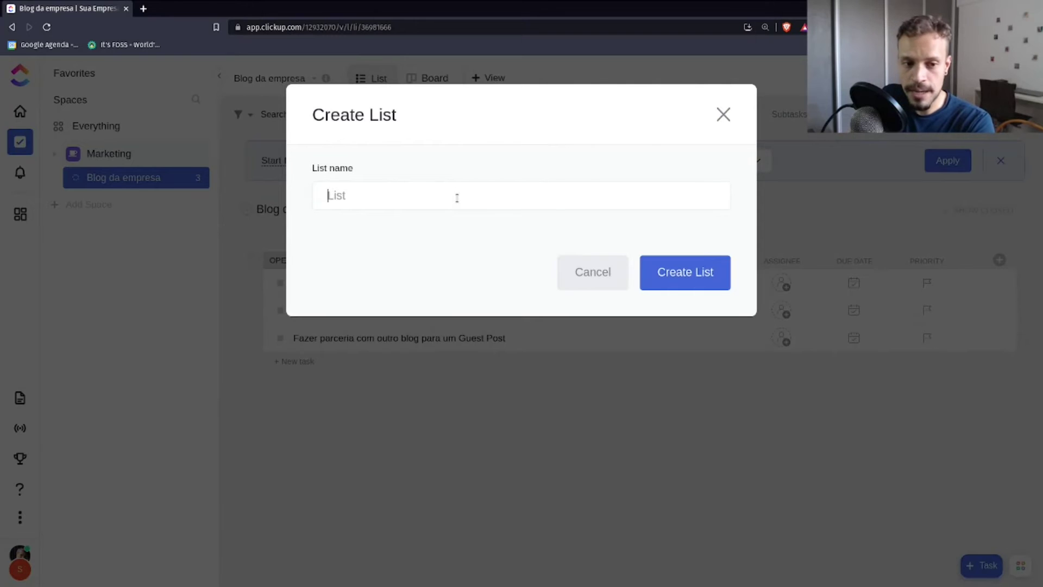
type("Ads")
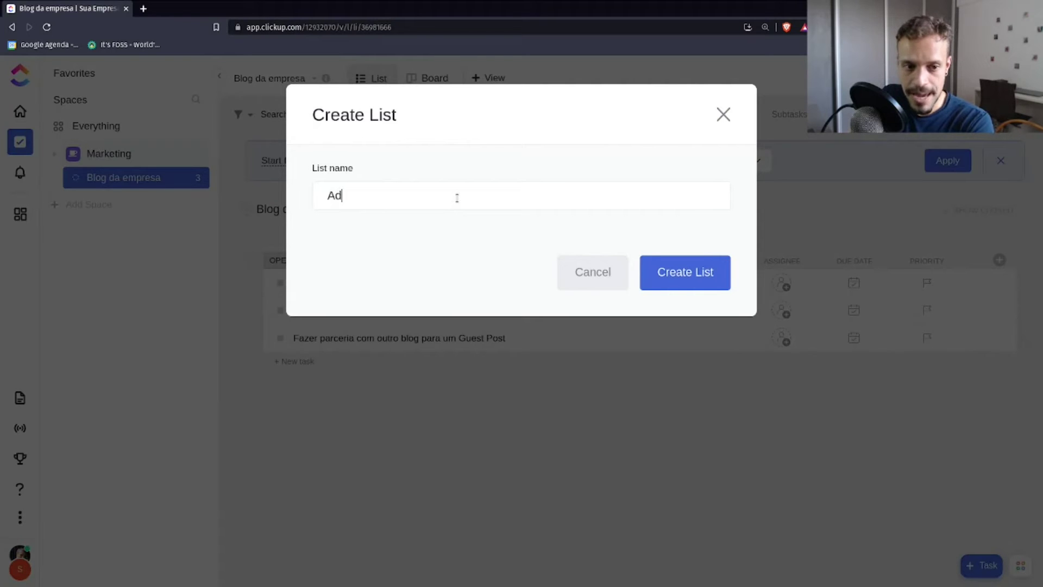
left_click(694, 285)
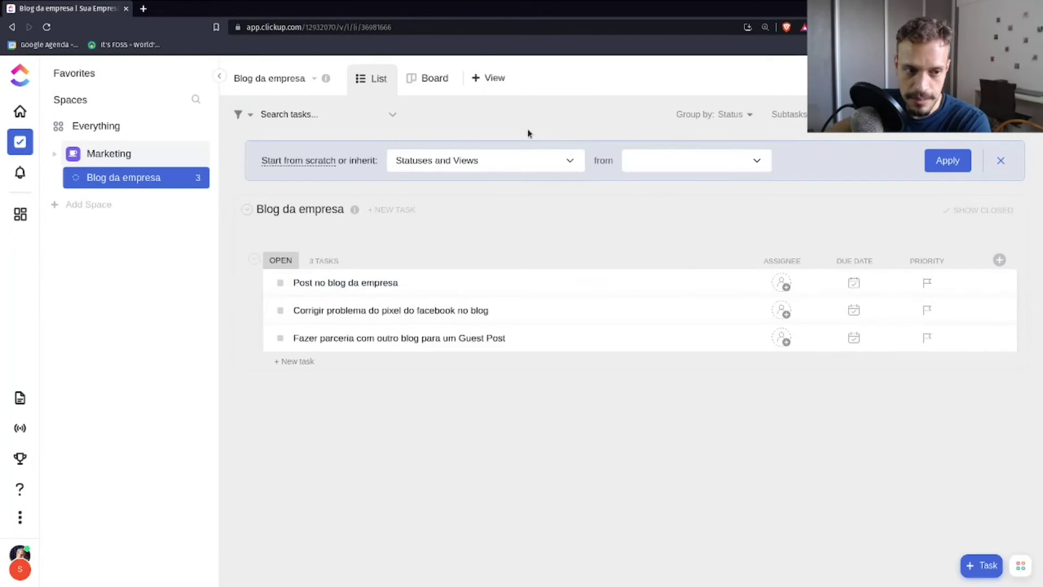
left_click(127, 207)
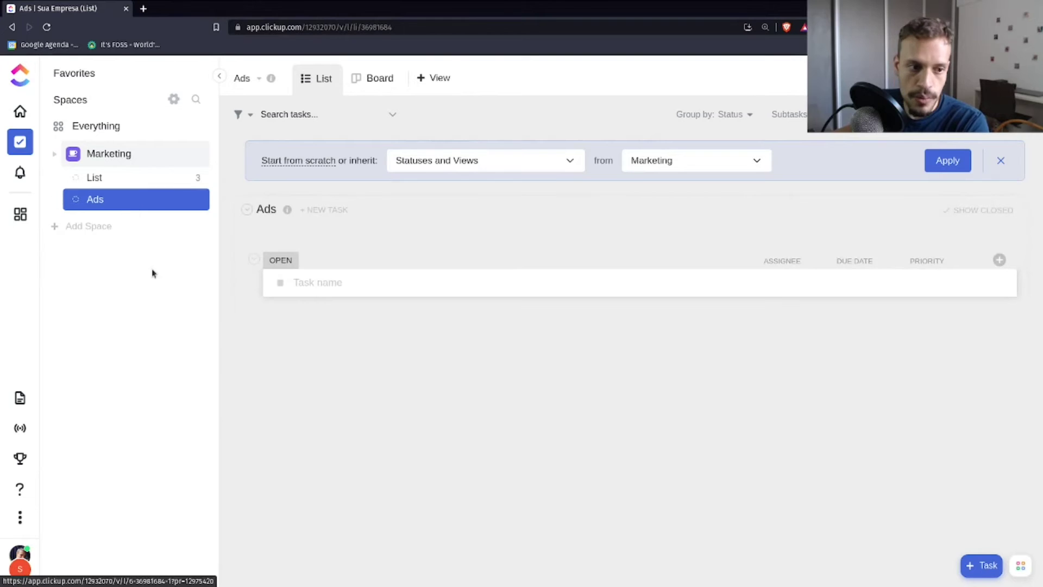
Add the task "Fazer nova campanha de natal para a empresa no facebook" to the Ads list
left_click(368, 283)
type("Fazer nova campanha de natal para a empresa no")
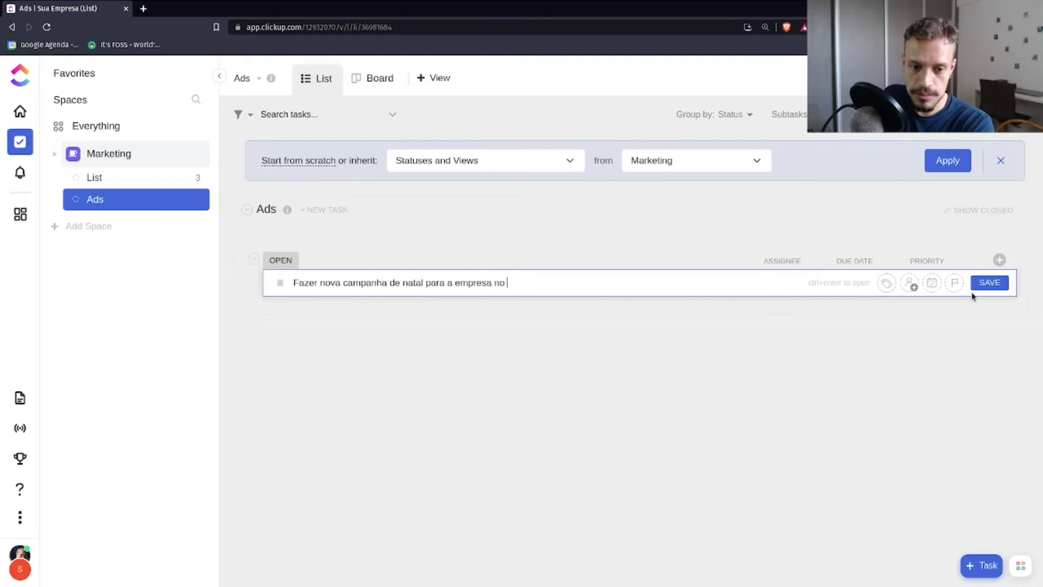
type("facebook")
key("Return")
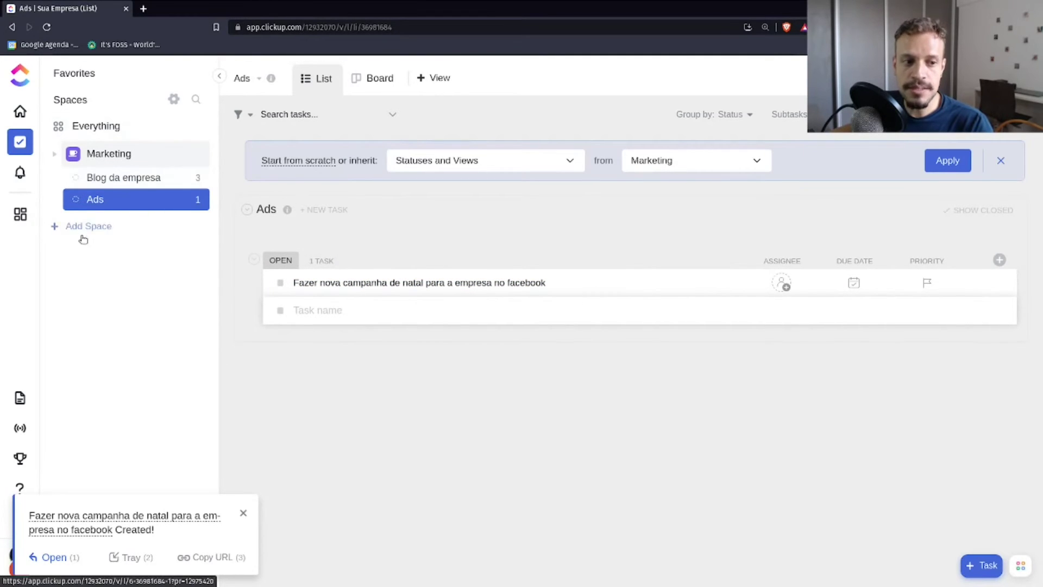
Create a test folder named "ddfsaadsf" in the Marketing Space
left_click(196, 155)
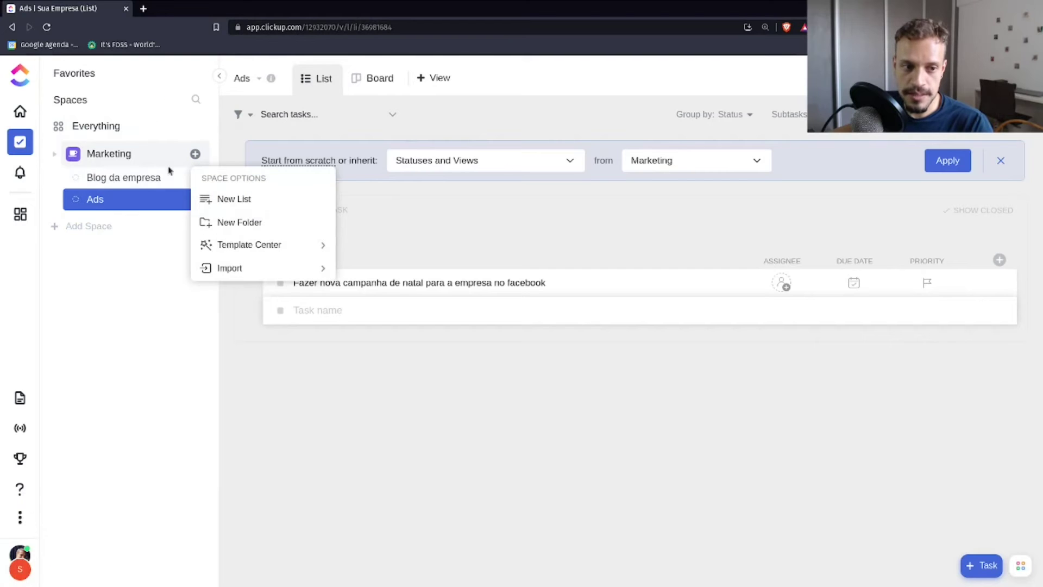
left_click(236, 223)
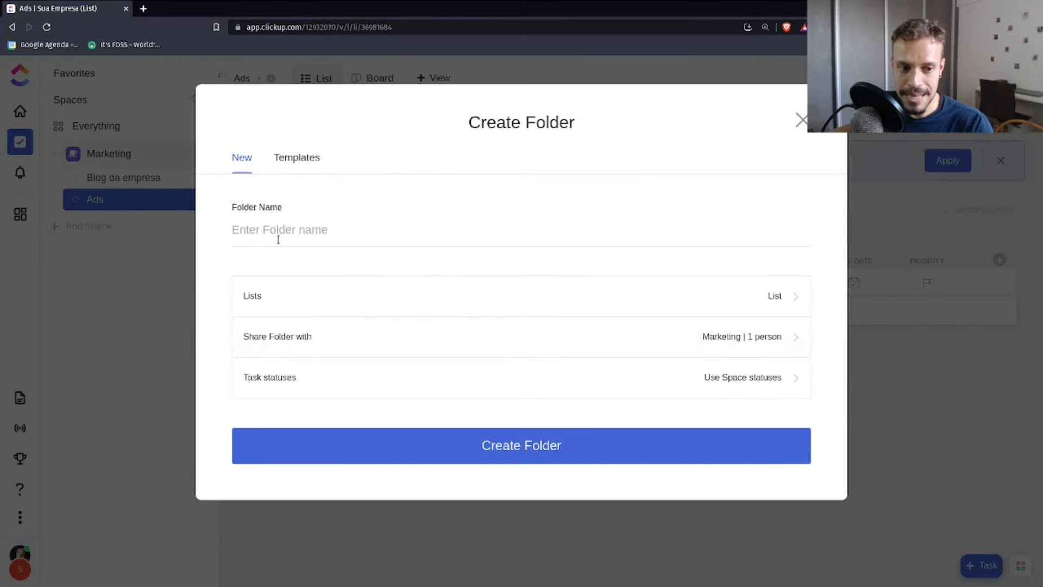
type("ddfsaadsf")
left_click(532, 445)
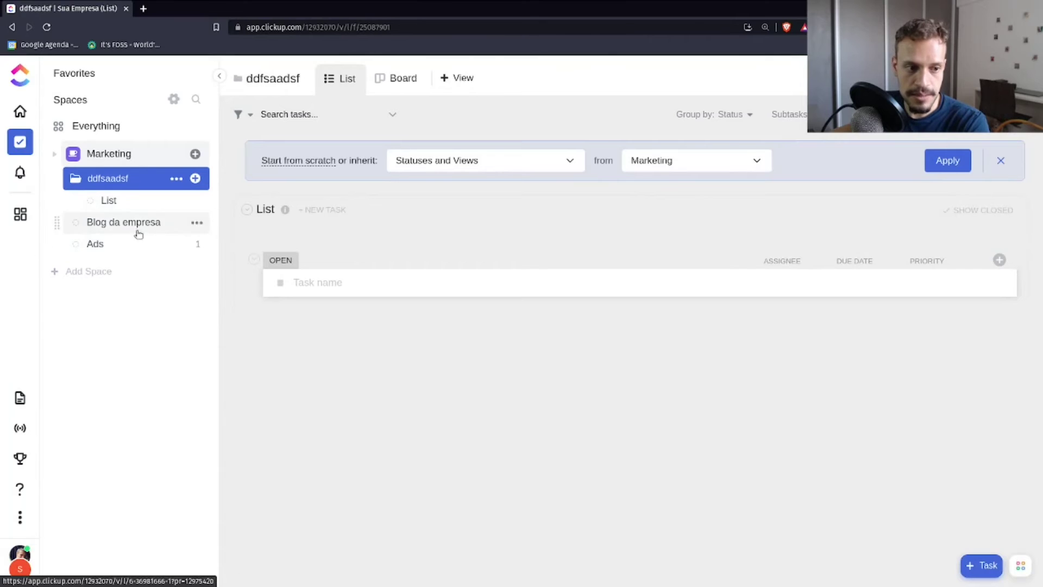
Move the "Blog da empresa" list into the "ddfsaadsf" folder and back out, and delete the folder
left_click_drag(56, 223, 80, 200)
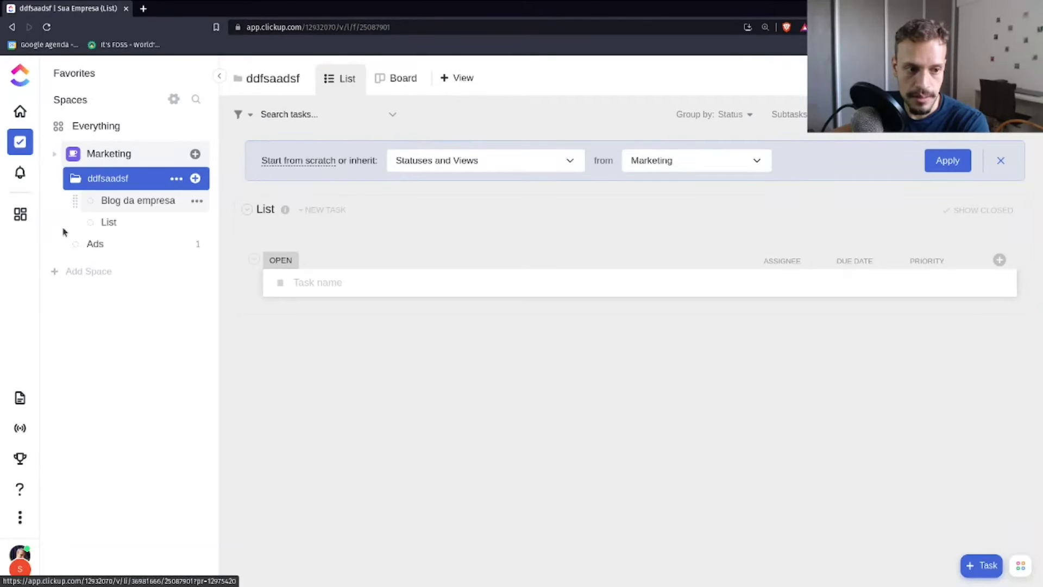
left_click(176, 179)
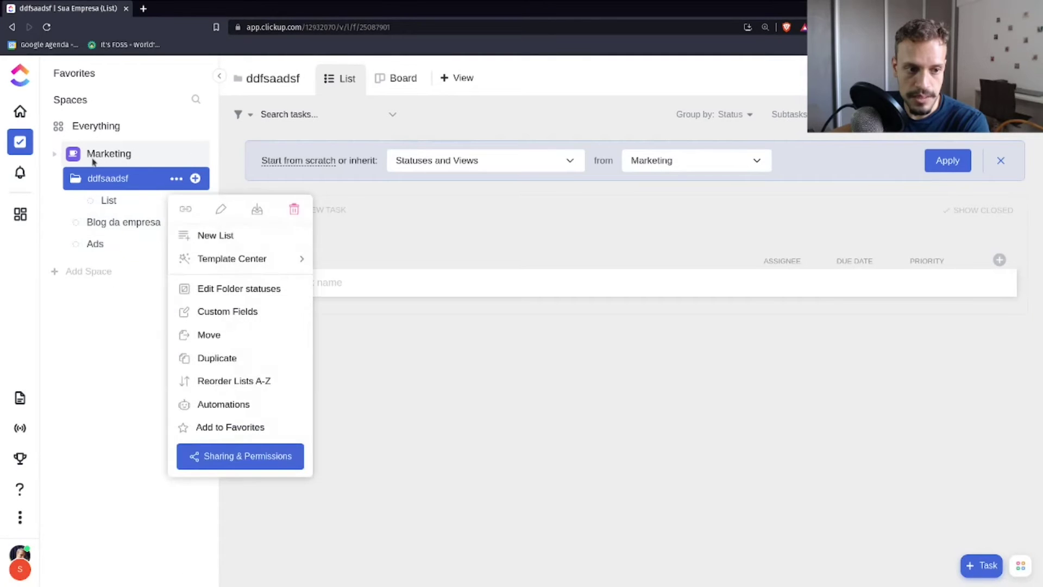
left_click(295, 210)
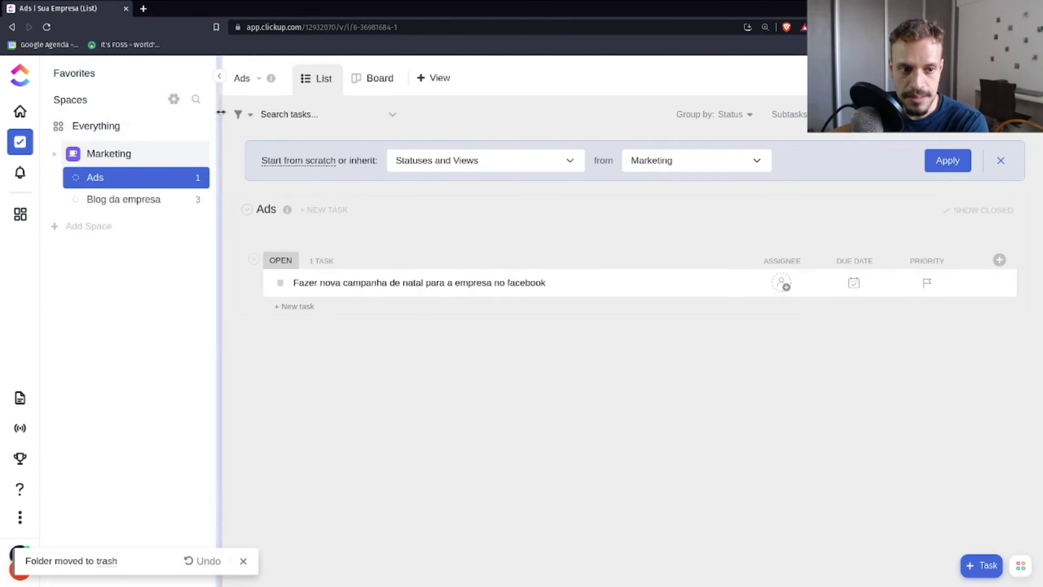
Review the tasks of all Spaces together in Everything, and those of the Marketing Space alone
left_click_drag(221, 112, 214, 112)
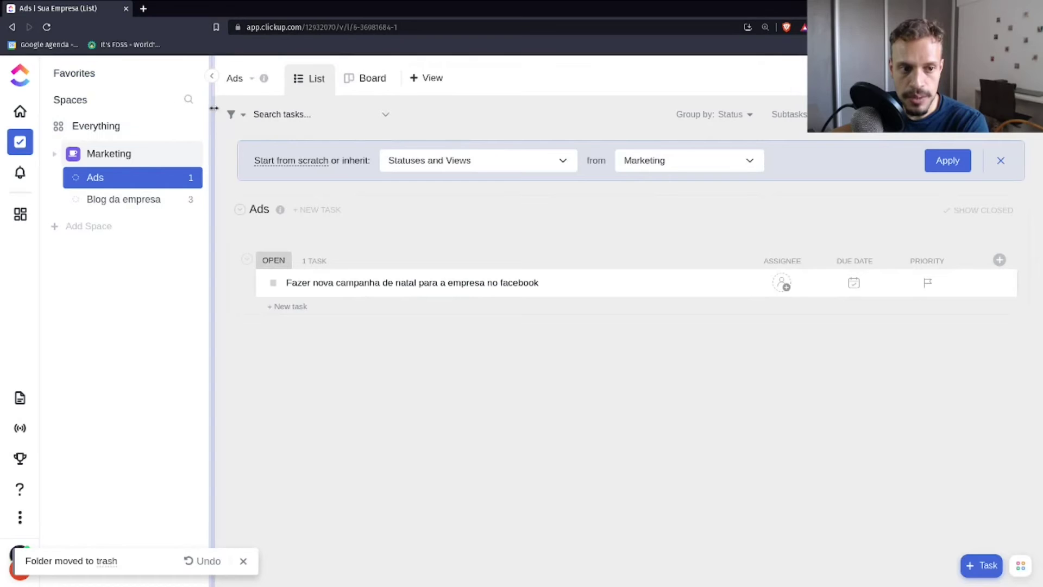
left_click(80, 104)
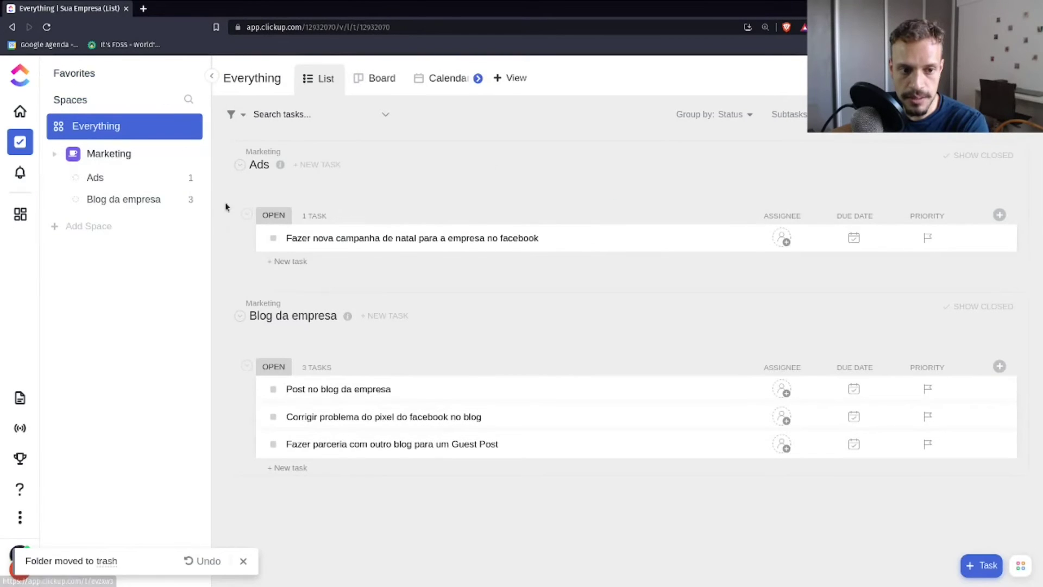
left_click(94, 131)
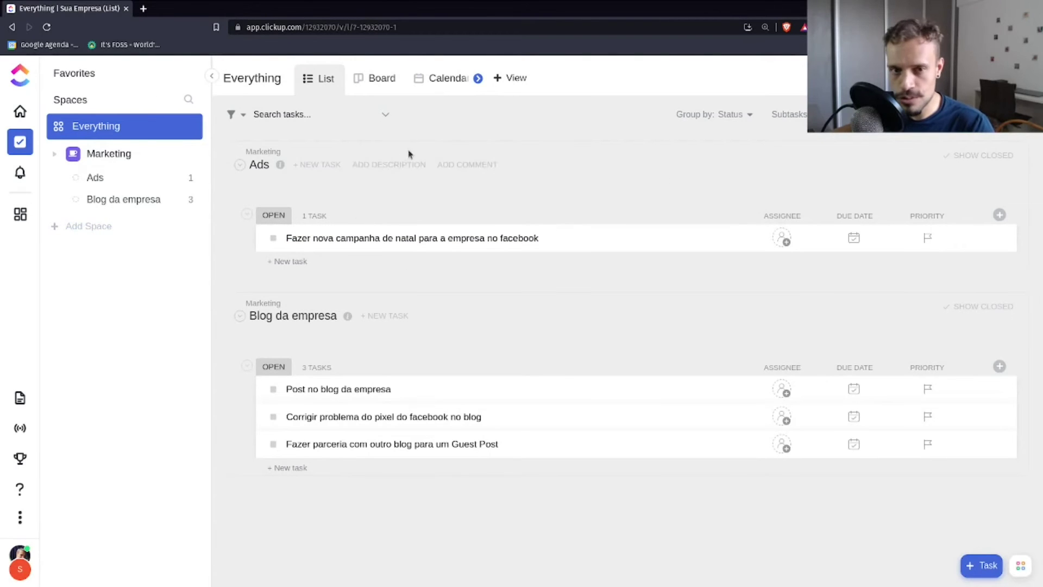
left_click(148, 156)
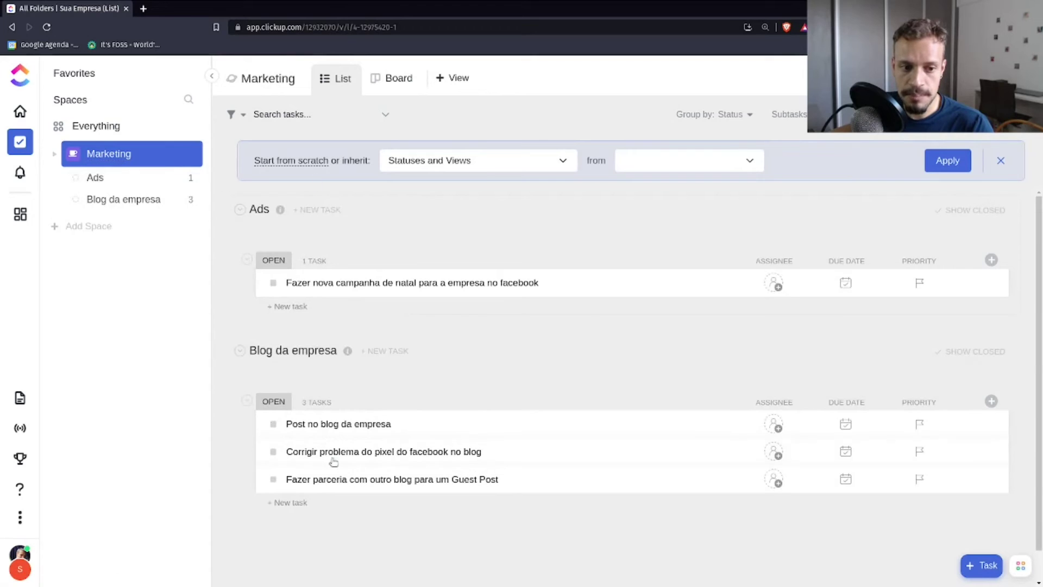
Open the task "Fazer nova campanha de natal para a empresa no facebook" from the Ads list and examine its details
left_click(95, 177)
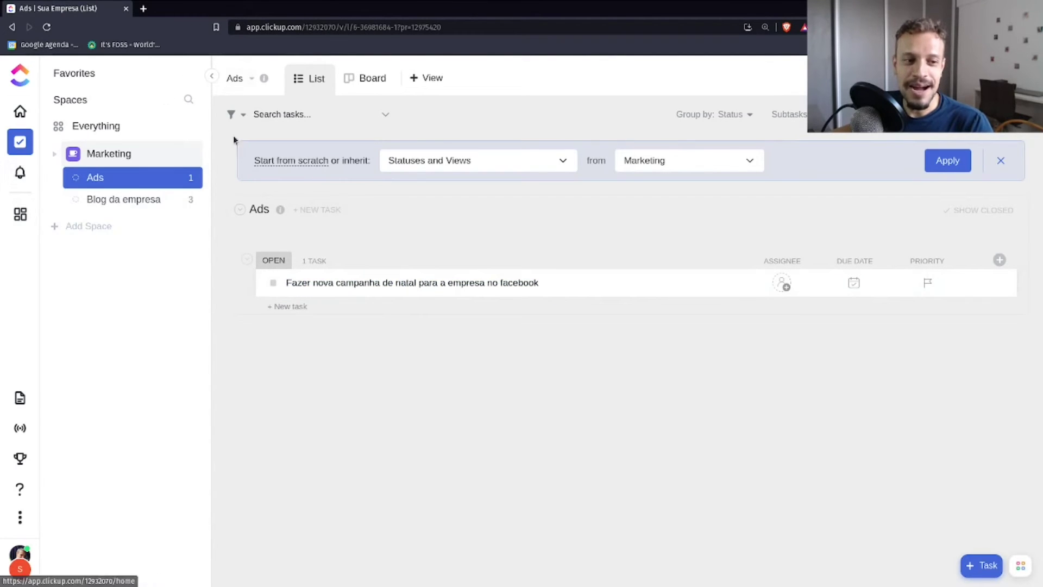
left_click(467, 283)
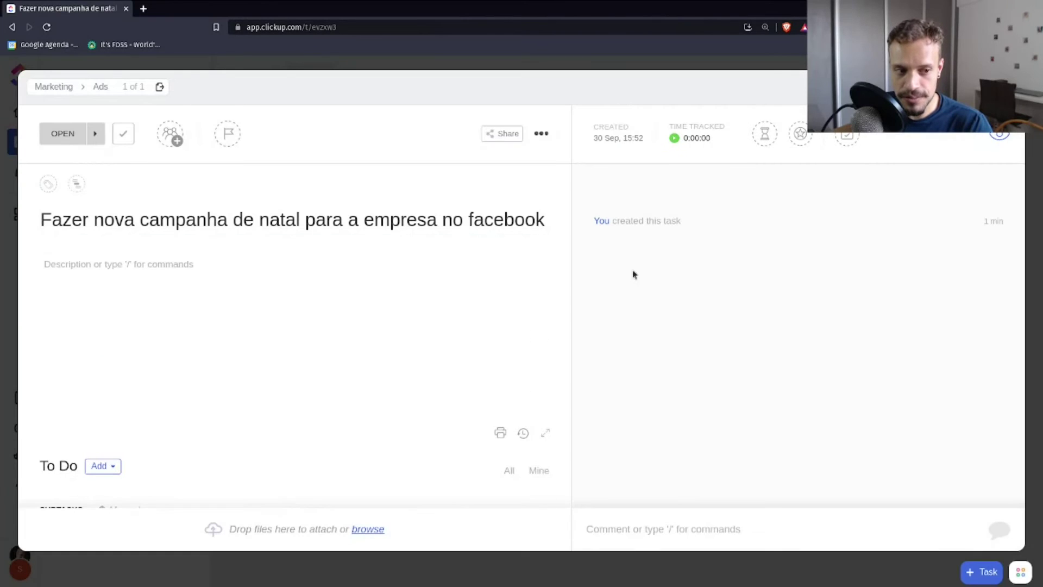
scroll(319, 259, "down", 1)
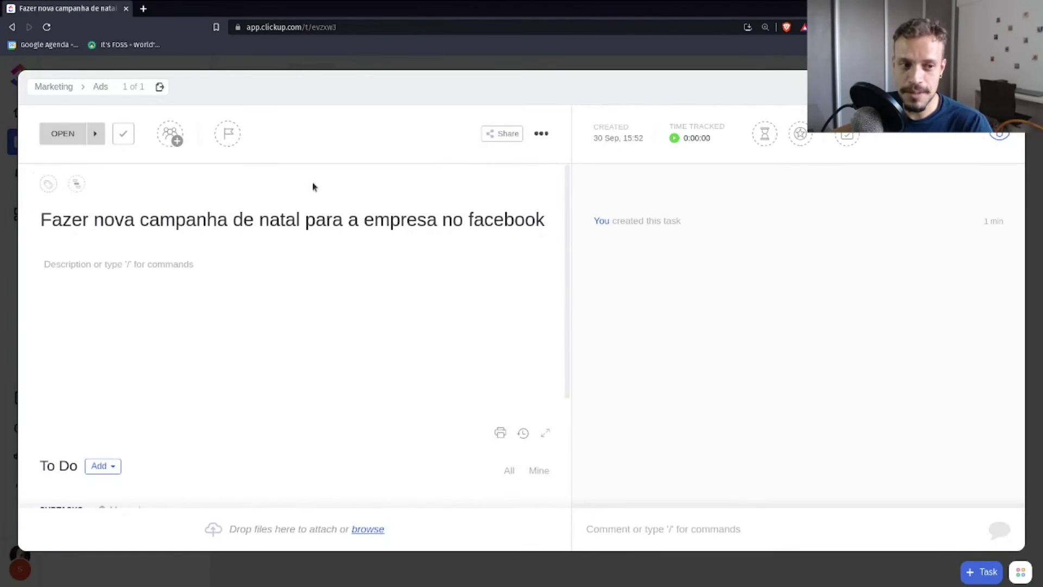
Enter "descrição da tarefa" as the description of the Facebook Christmas campaign task
left_click(149, 310)
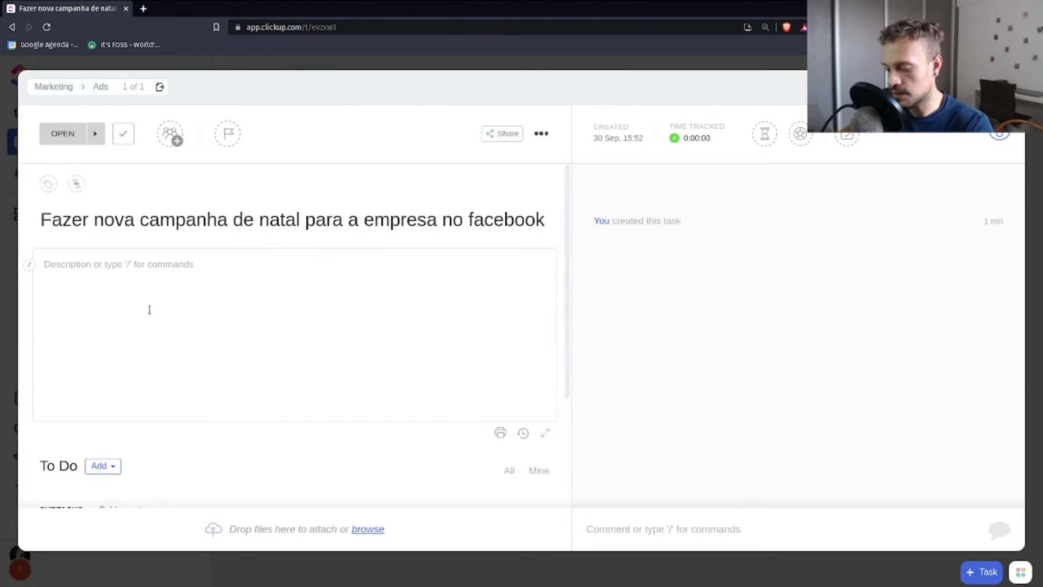
type("descrição ")
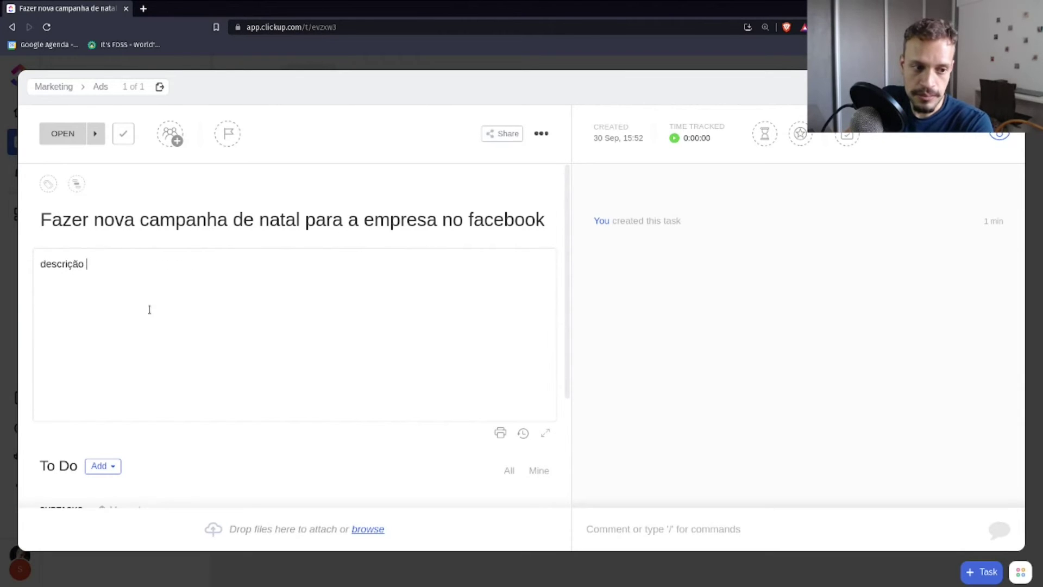
type("da tarefa")
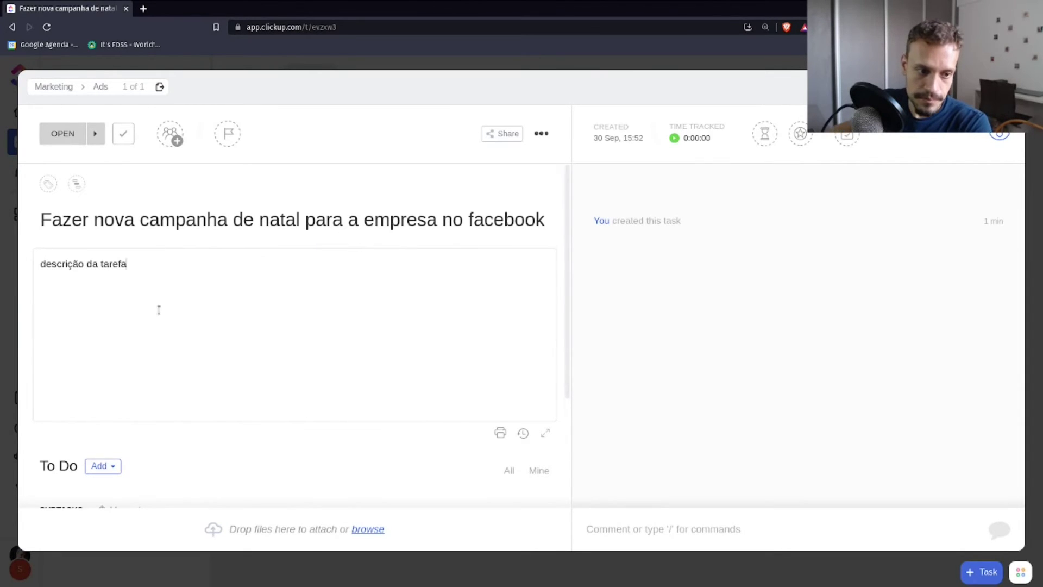
key("Escape")
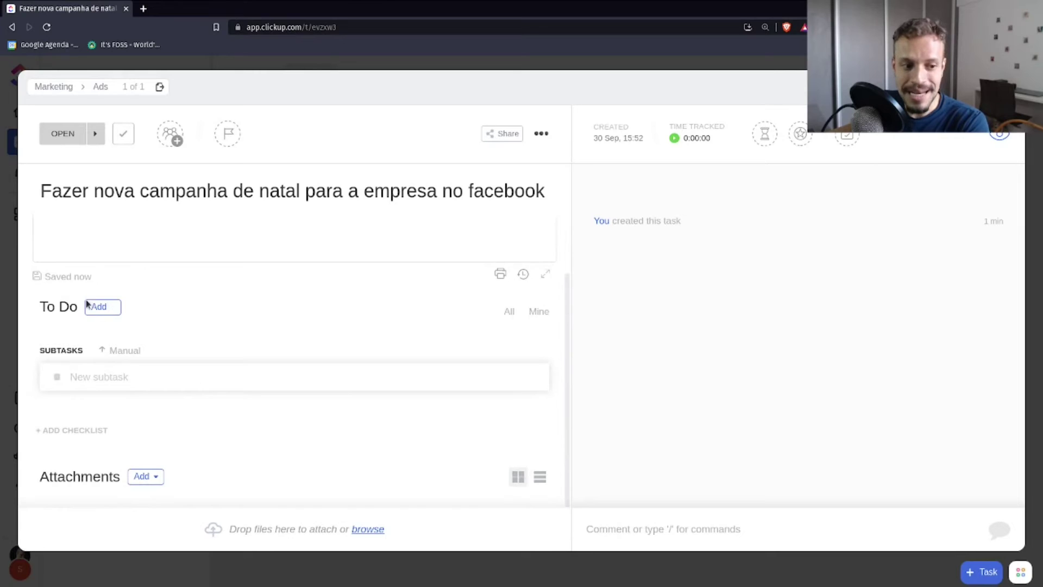
Add the subtasks "fdafda", "assadf" and "fsda" to the task
left_click(101, 307)
left_click(131, 335)
left_click(131, 369)
type("fdafda")
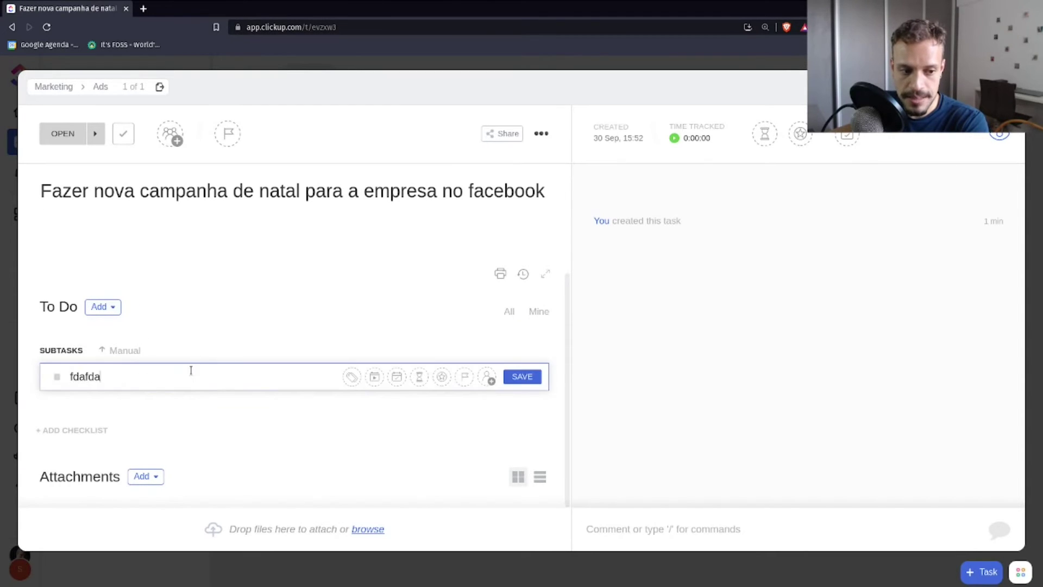
key("Return")
type("assadf")
key("Return")
type("fsda")
key("Return")
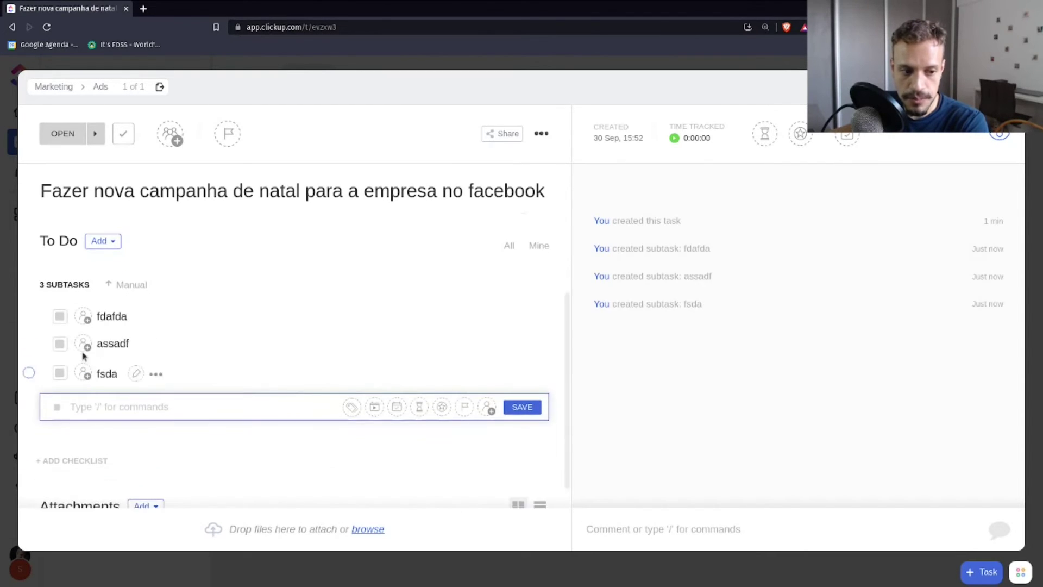
View the status choices of the subtask "fdafda", and assign the subtasks "fdafda" and "assadf" to yourself
left_click(60, 316)
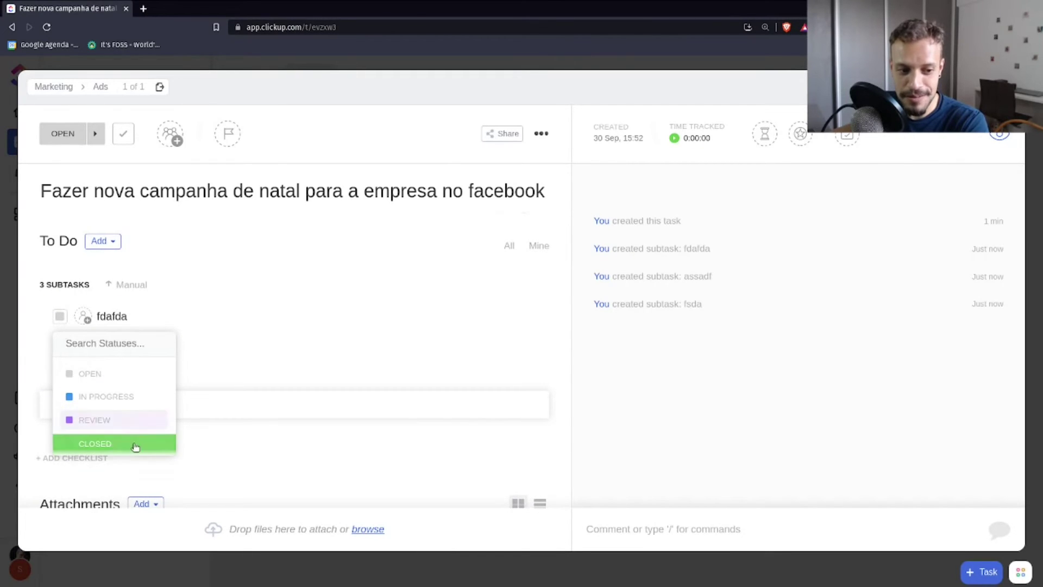
left_click(293, 307)
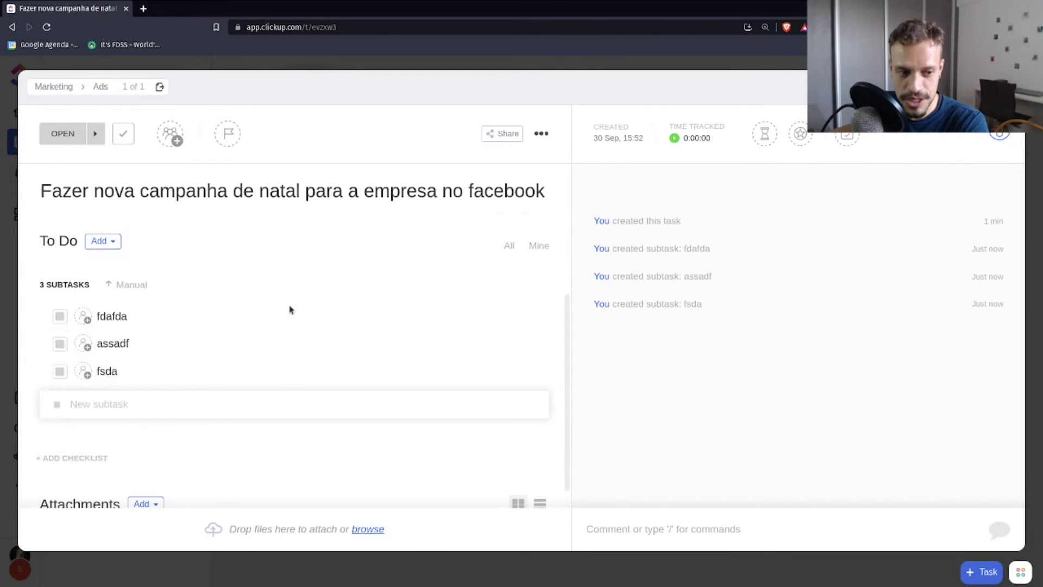
left_click(85, 322)
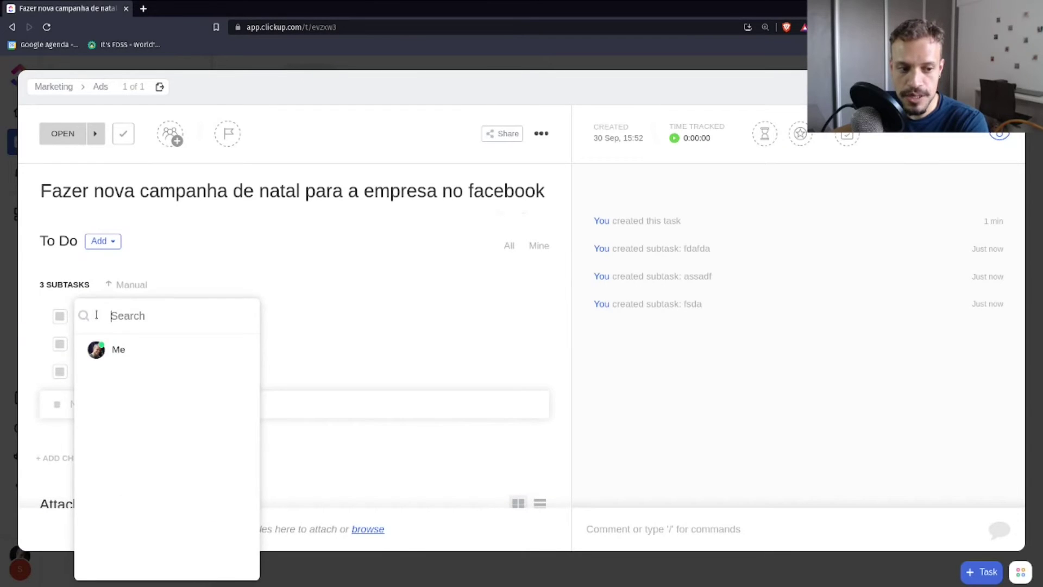
left_click(118, 350)
left_click(84, 346)
left_click(116, 350)
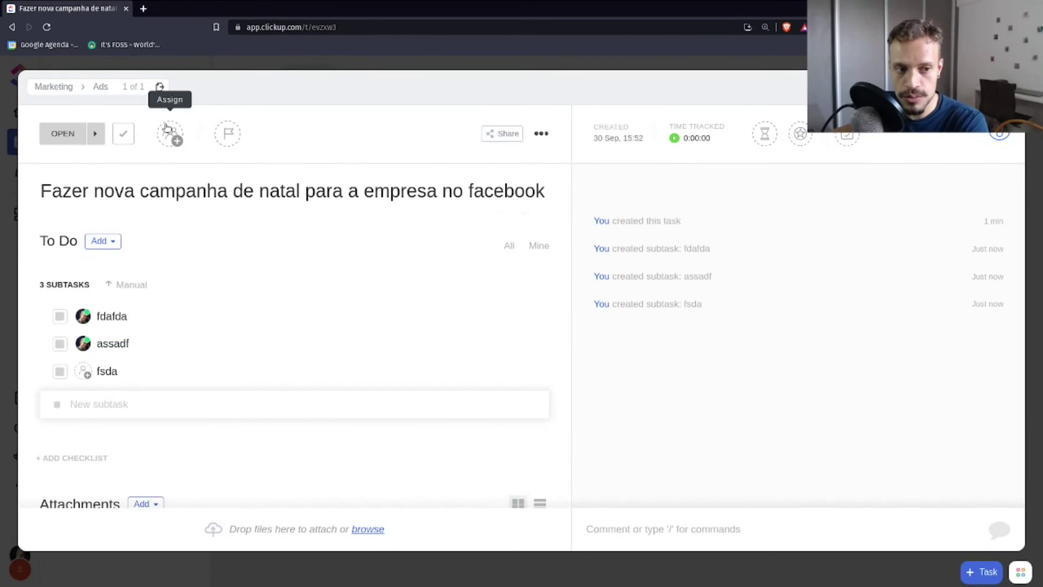
Assign the main Facebook campaign task to yourself
left_click(174, 143)
left_click(235, 207)
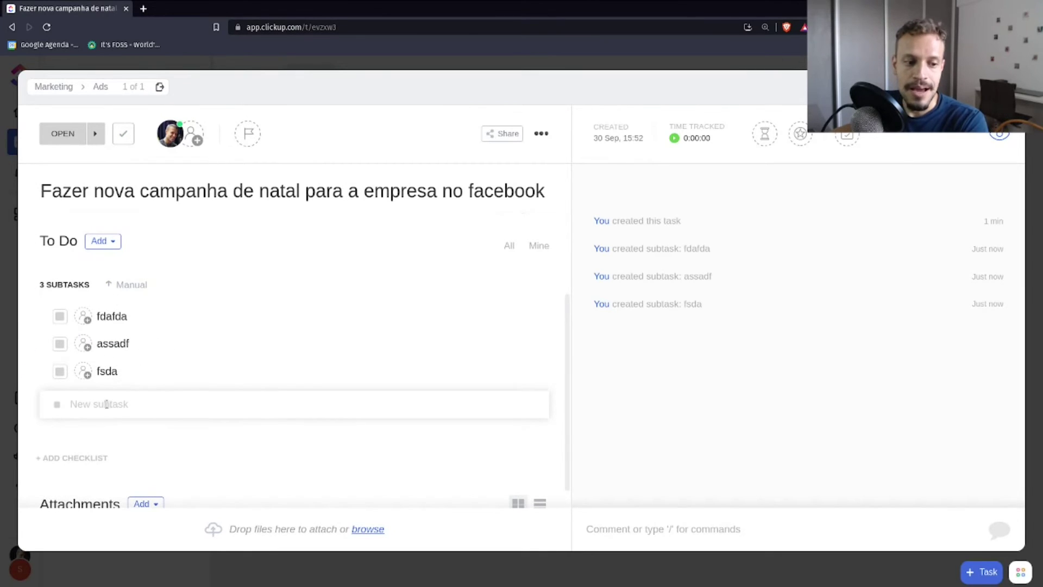
Create a checklist in the task's To Do section, keeping the default name "Checklist"
left_click(114, 246)
left_click(130, 269)
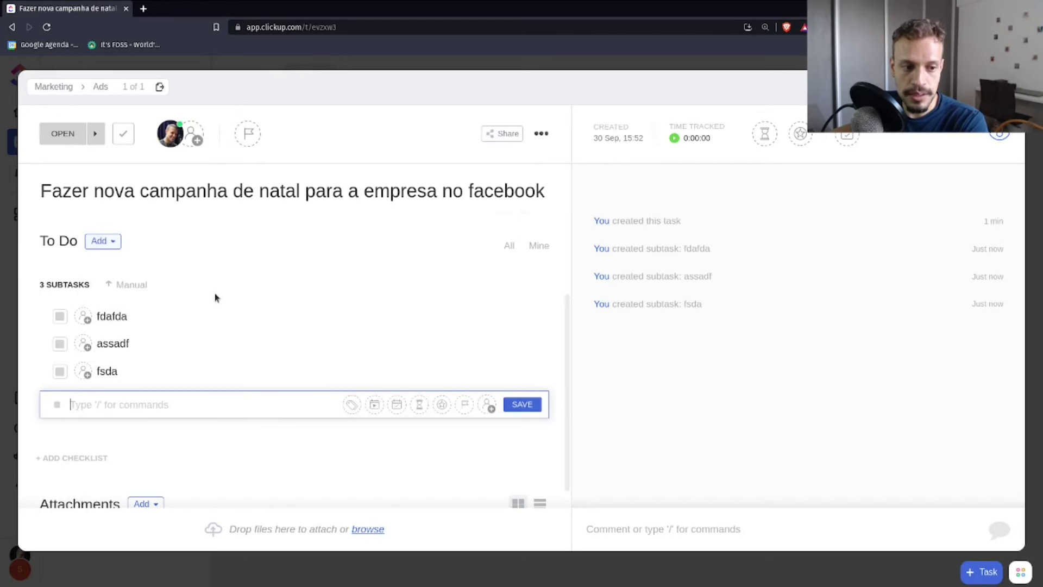
left_click(103, 241)
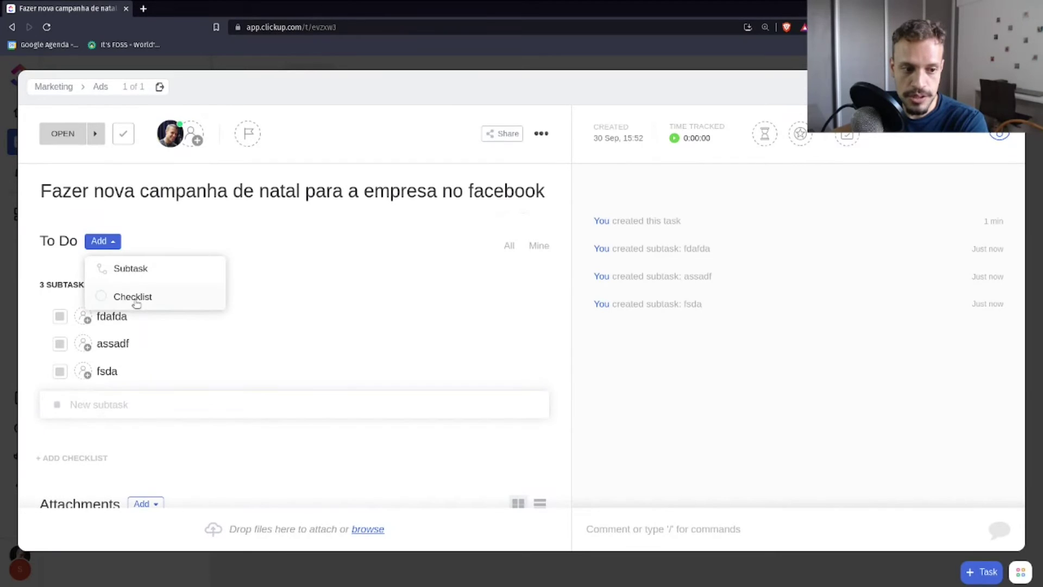
left_click(130, 298)
left_click(477, 188)
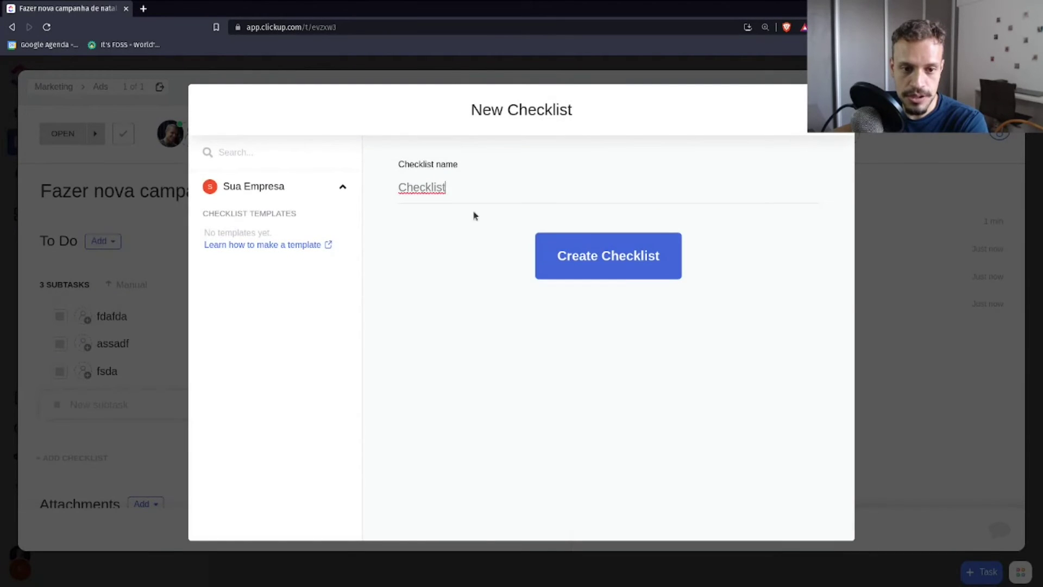
left_click(632, 253)
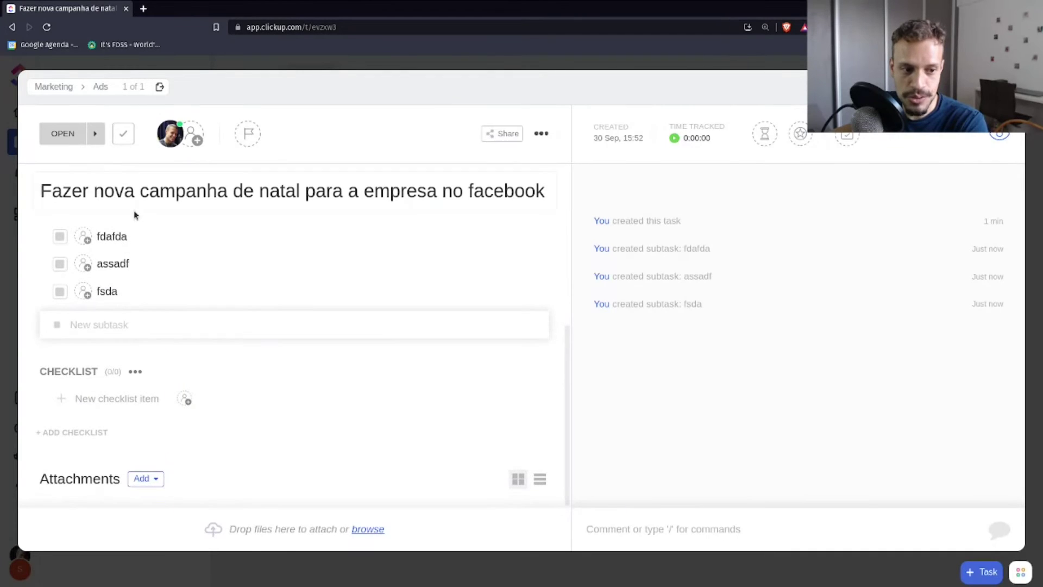
Add the items "sadfasdf", "sadf", "ads", "afsd" and "asdf" to the checklist
type("sadfasdf")
key("Return")
type("sadf")
key("Return")
type("ads")
key("Return")
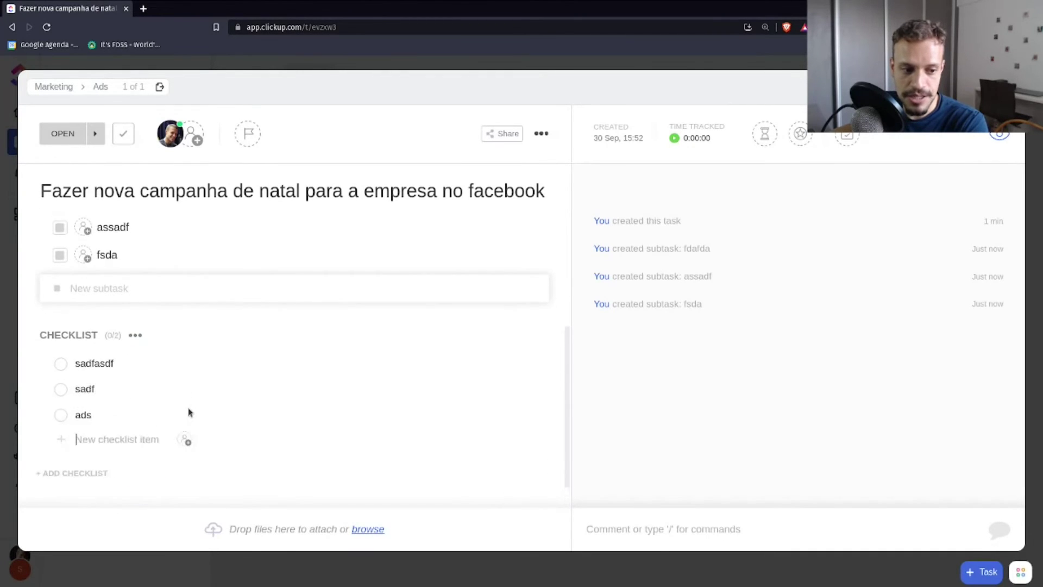
type("afsd asdf")
Mark the checklist items "sadfasdf", "sadf", "ads" and "afsd" as complete, keeping completed items shown
left_click(61, 324)
left_click(62, 298)
left_click(61, 299)
left_click(60, 324)
left_click(81, 398)
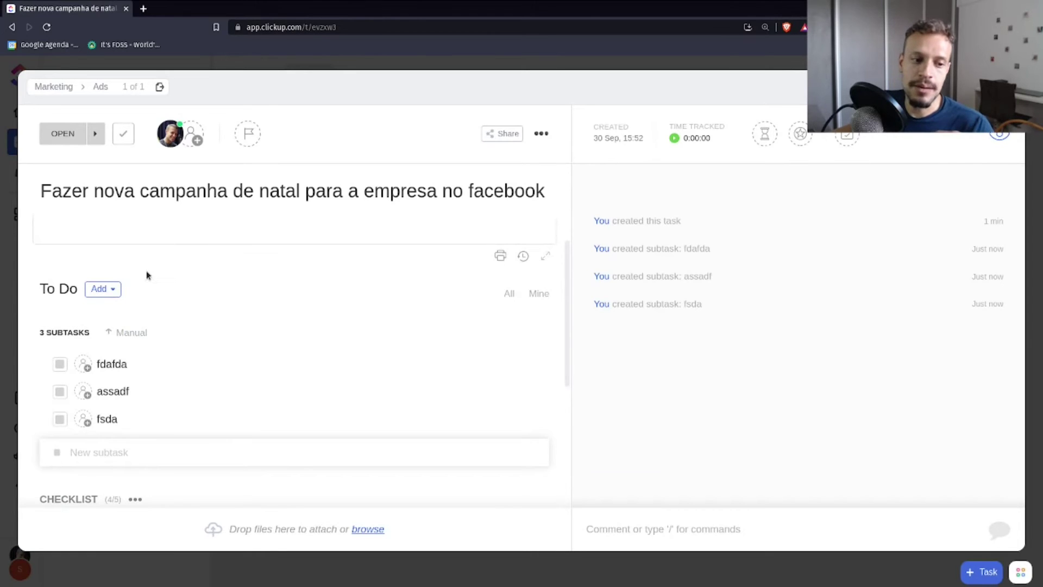
Examine the task's To Do additions, description history, subtasks, checklist and the available attachment sources
left_click(109, 291)
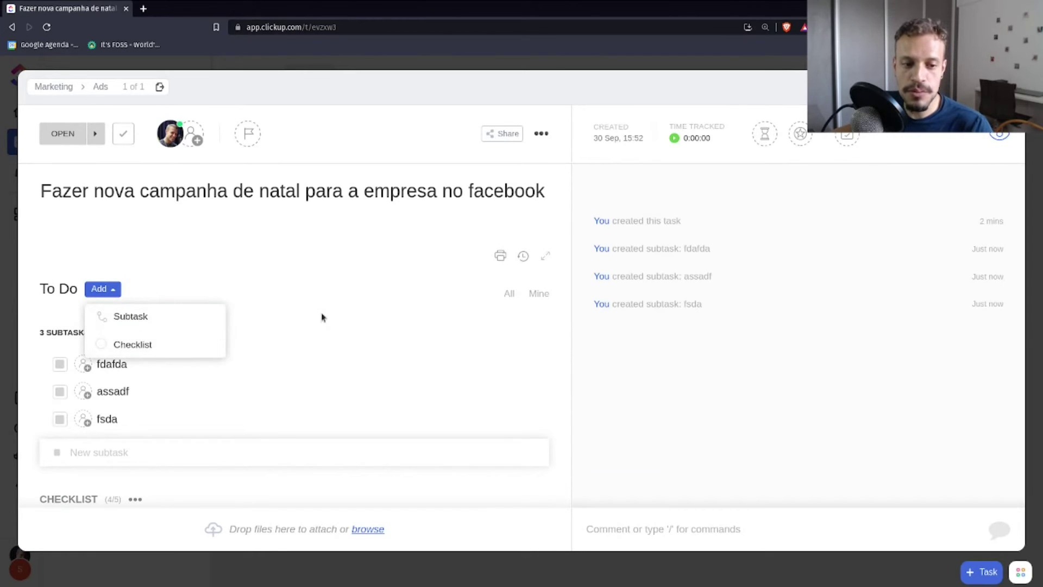
left_click(523, 257)
left_click(637, 307)
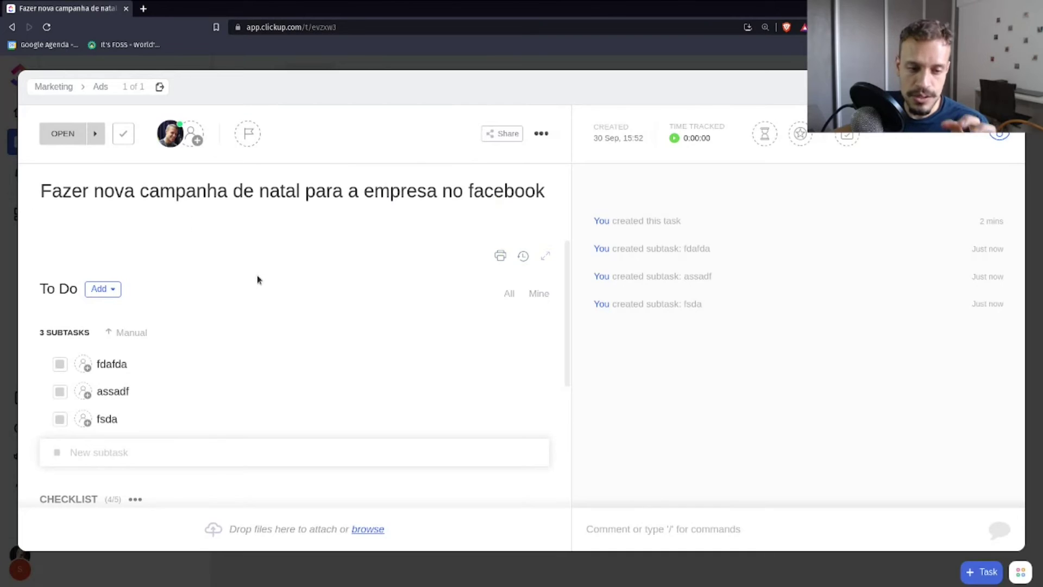
scroll(128, 291, "down", 1)
scroll(129, 293, "down", 5)
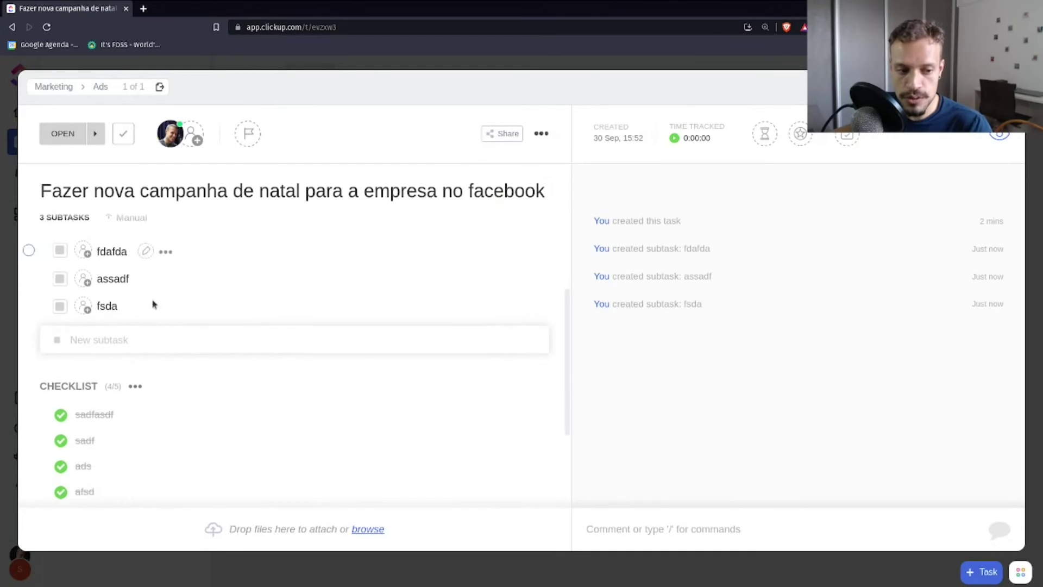
scroll(228, 370, "up", 1)
scroll(246, 442, "down", 1)
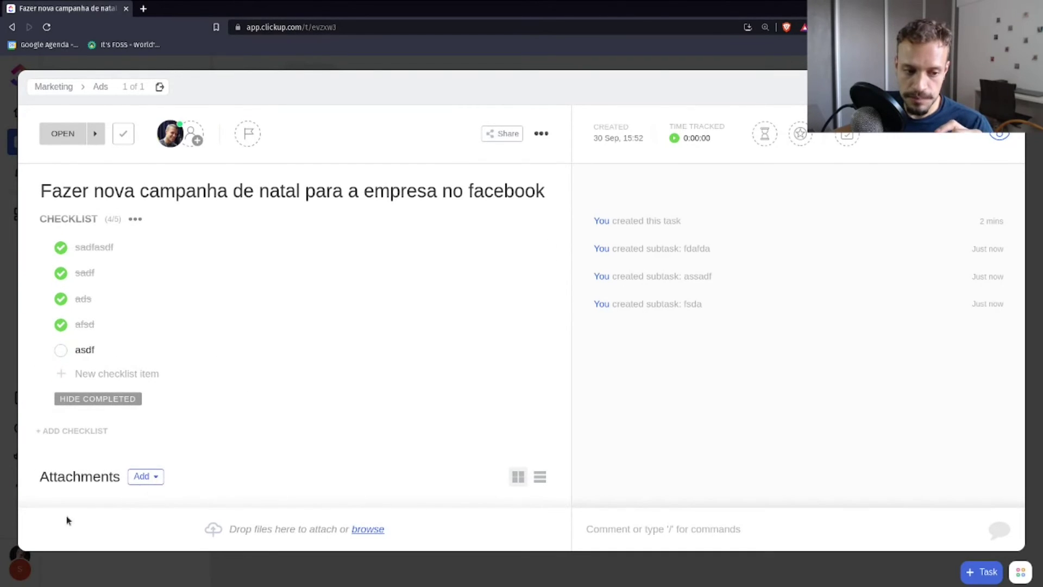
left_click(144, 477)
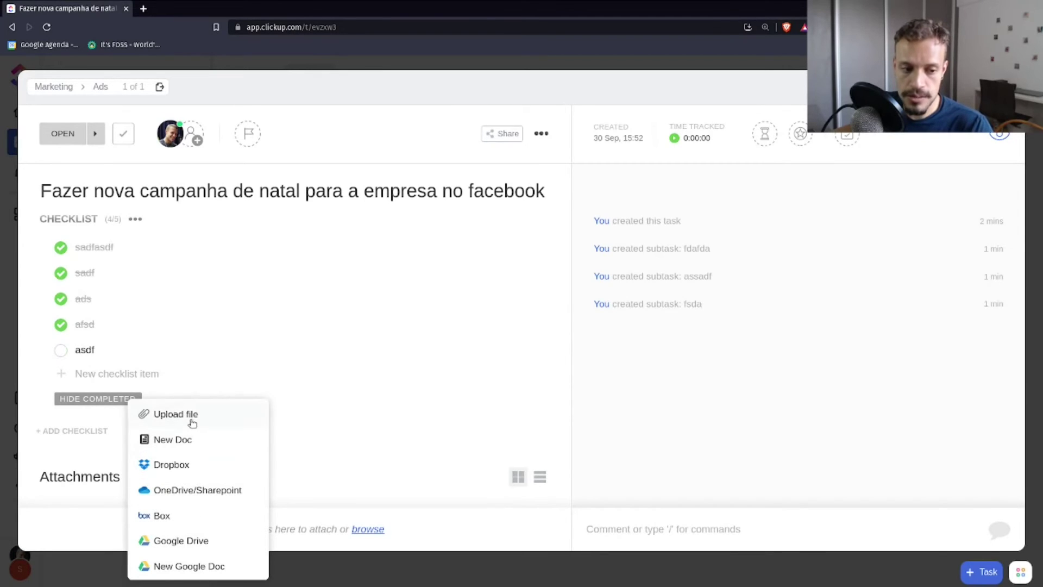
left_click(325, 441)
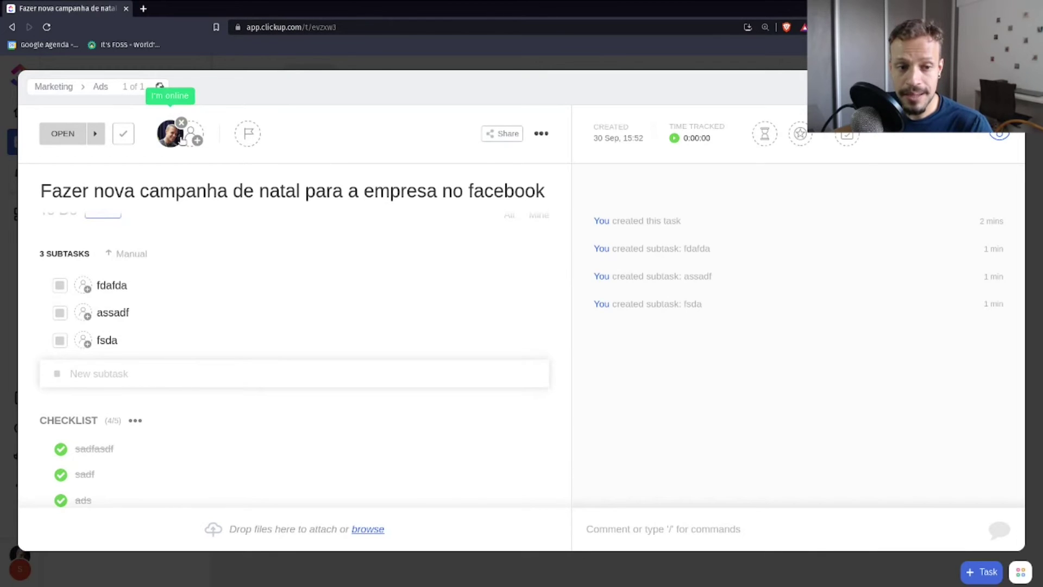
Review the priority levels available for the task and set its priority to High
left_click(251, 135)
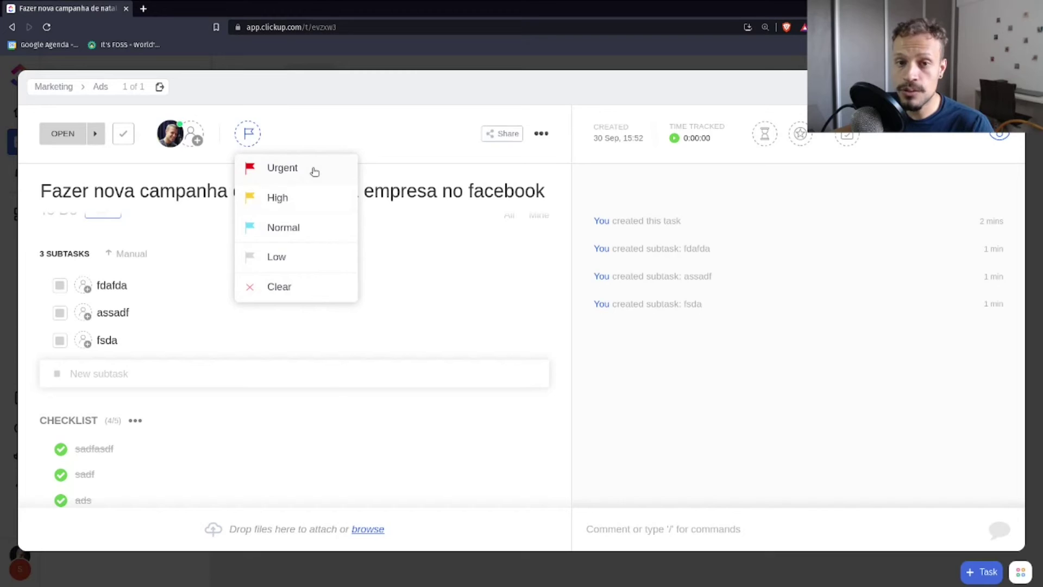
left_click(334, 133)
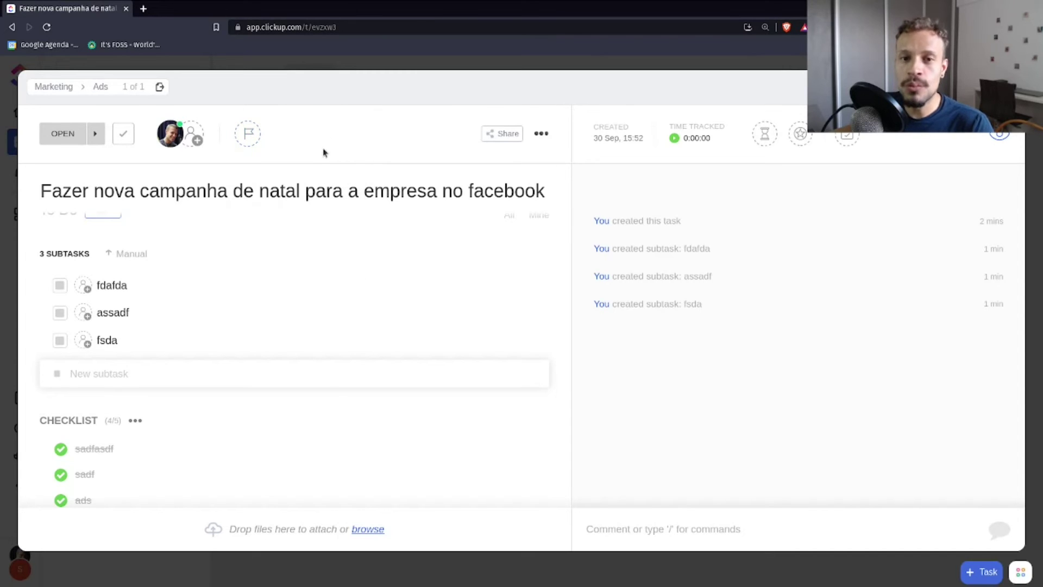
left_click(249, 134)
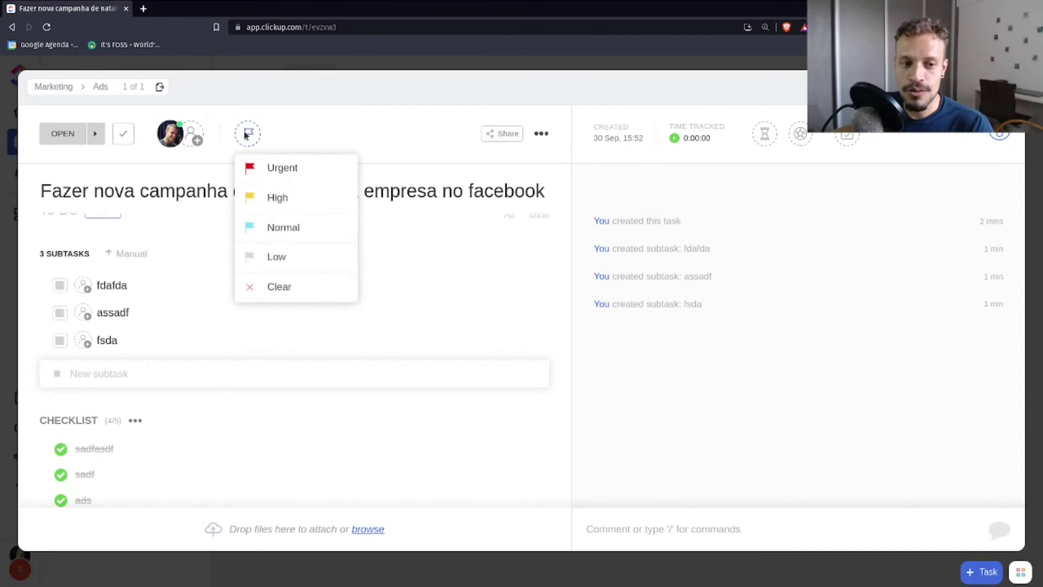
left_click(288, 211)
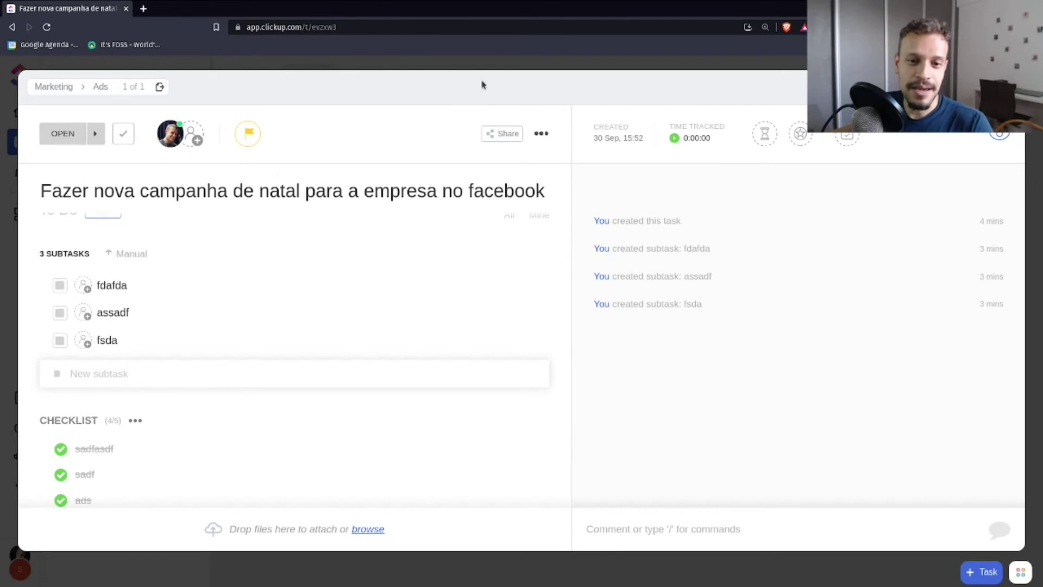
Switch the task's priority to Urgent and back to High
left_click(249, 136)
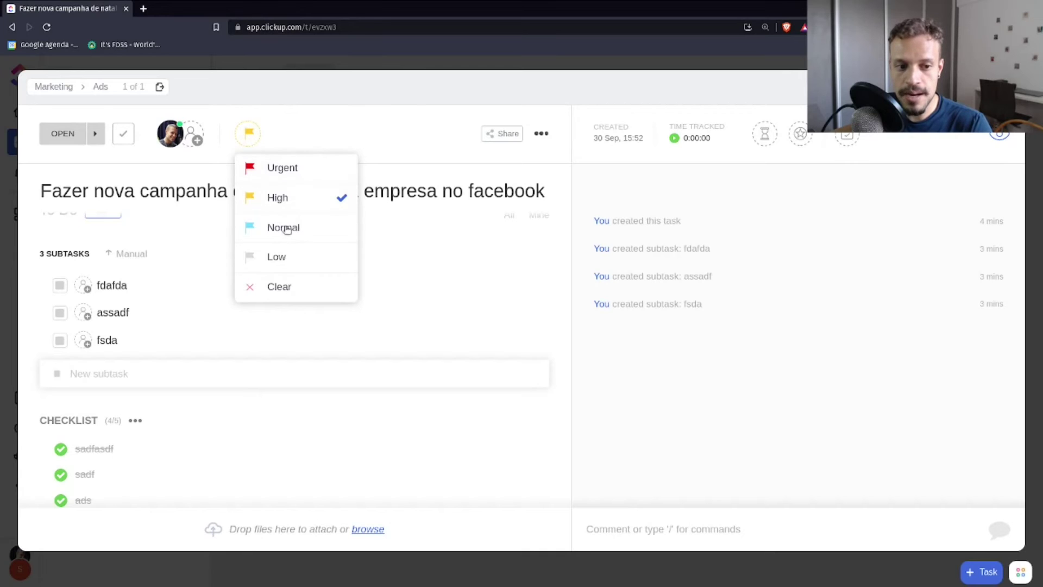
left_click(298, 169)
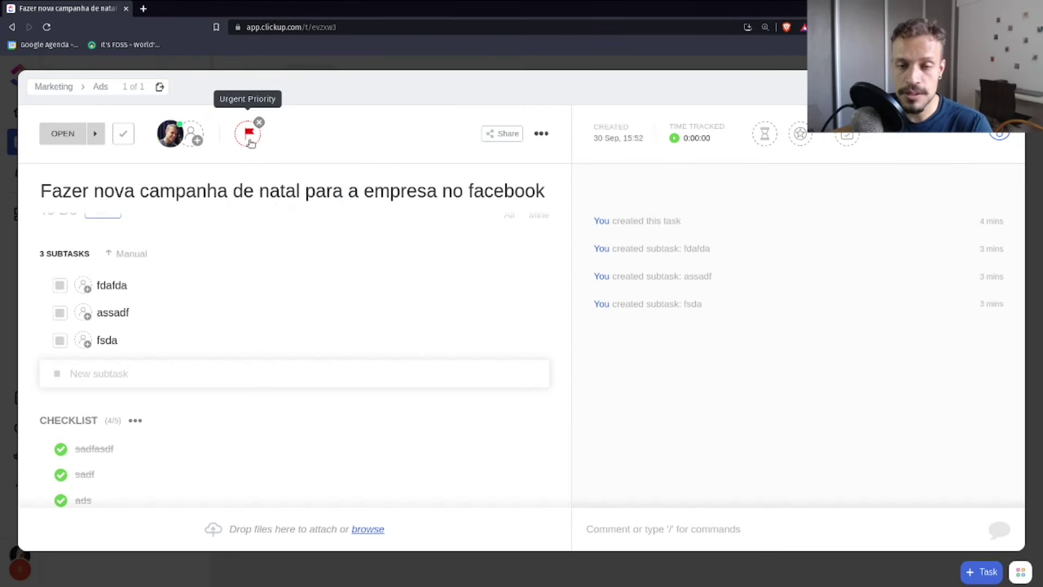
left_click(251, 142)
left_click(276, 197)
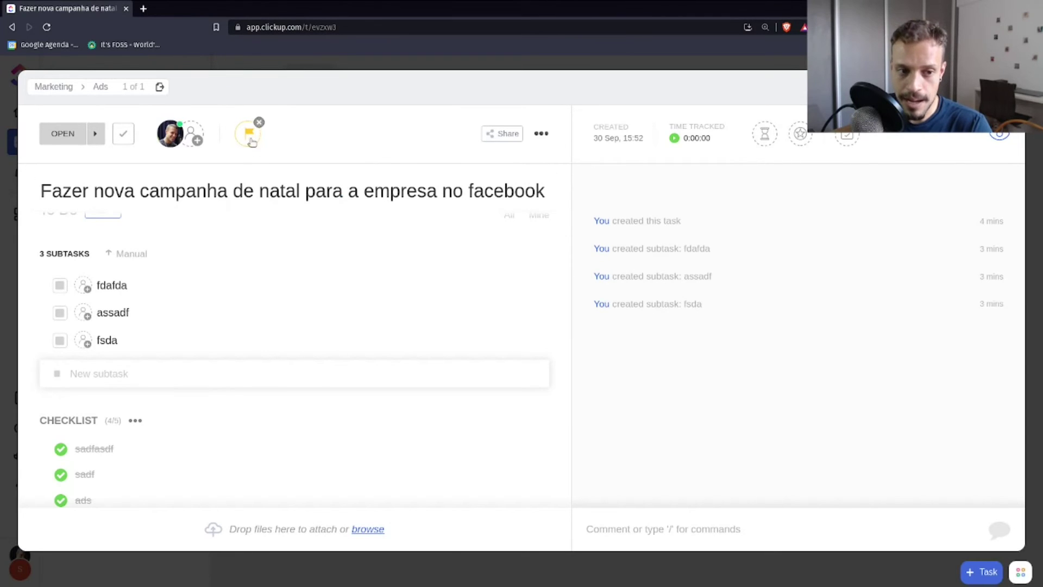
Change the task's priority to Normal, and lower it to Low
left_click(247, 134)
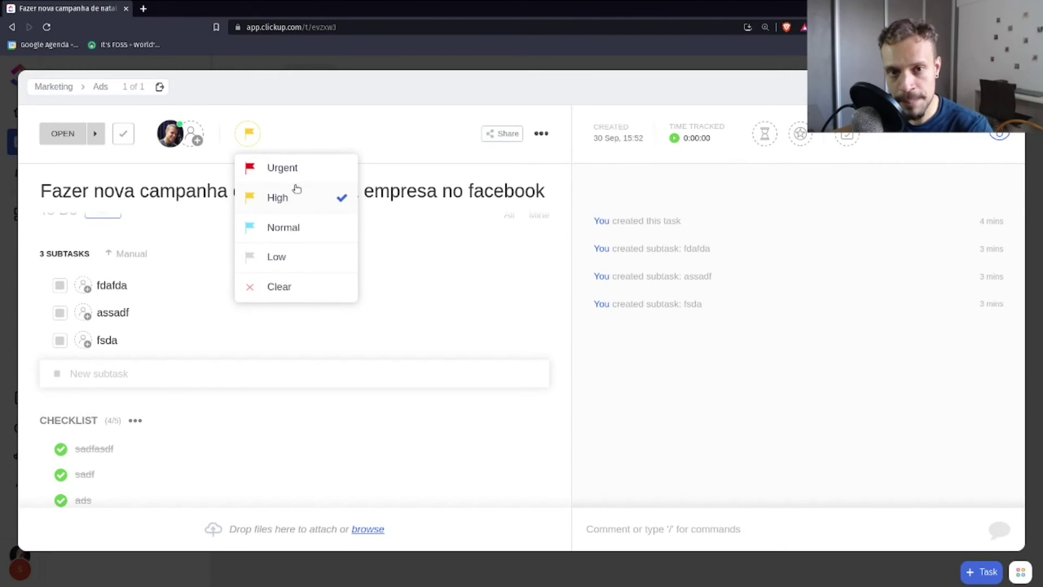
left_click(288, 228)
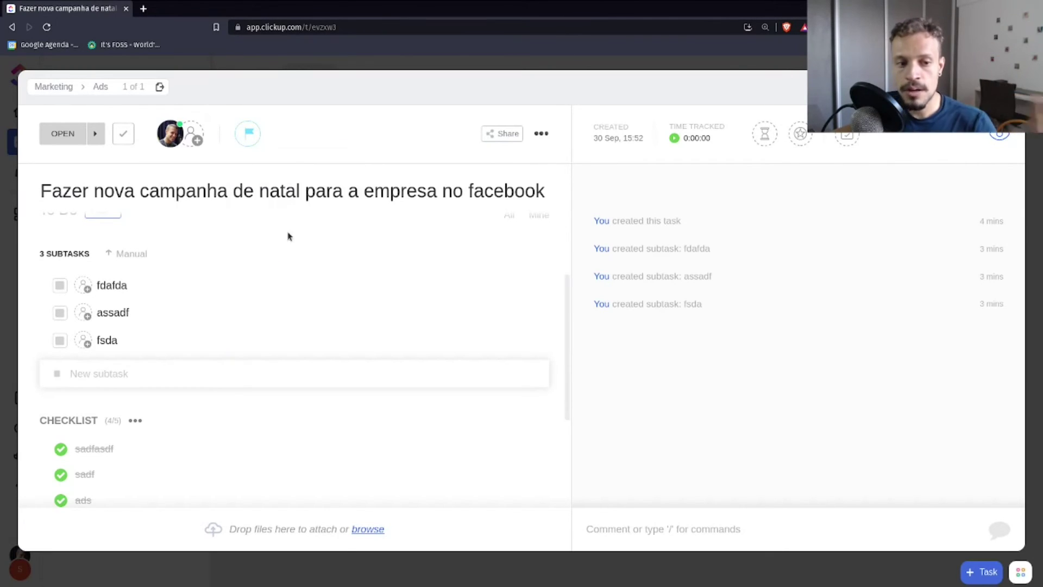
left_click(248, 141)
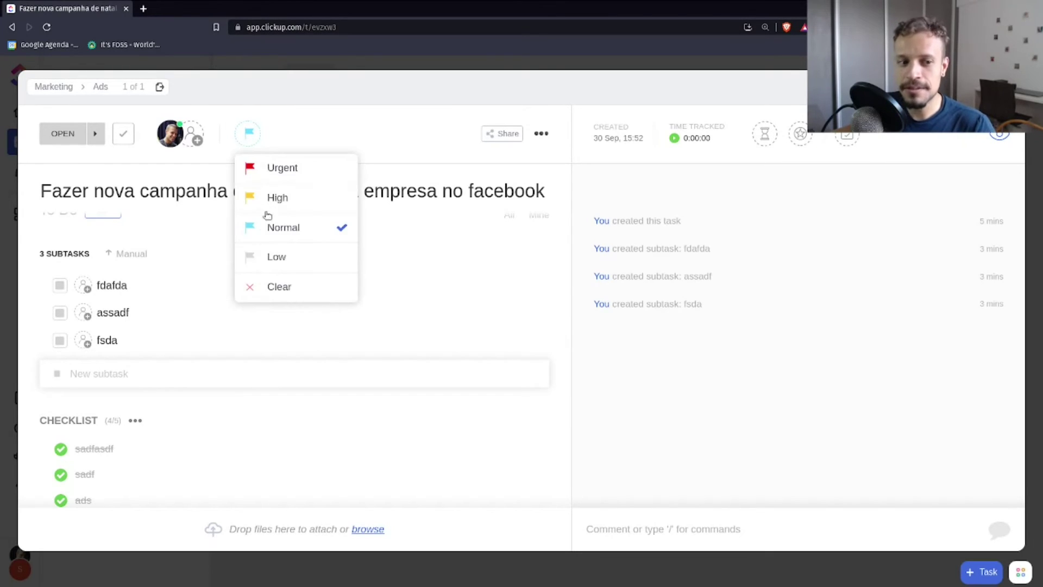
left_click(268, 257)
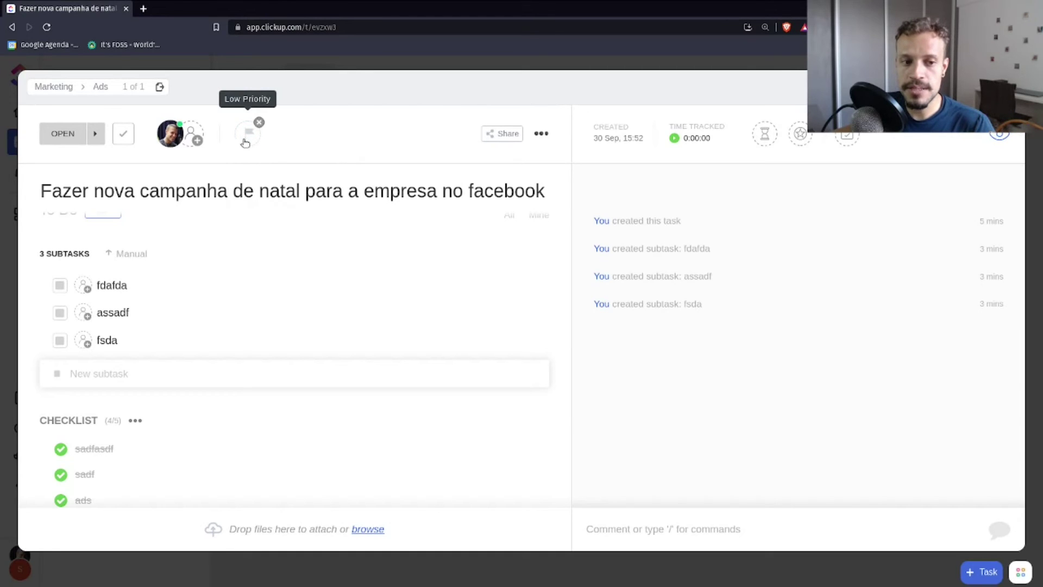
Clear the task's priority, and set it to High again
left_click(246, 145)
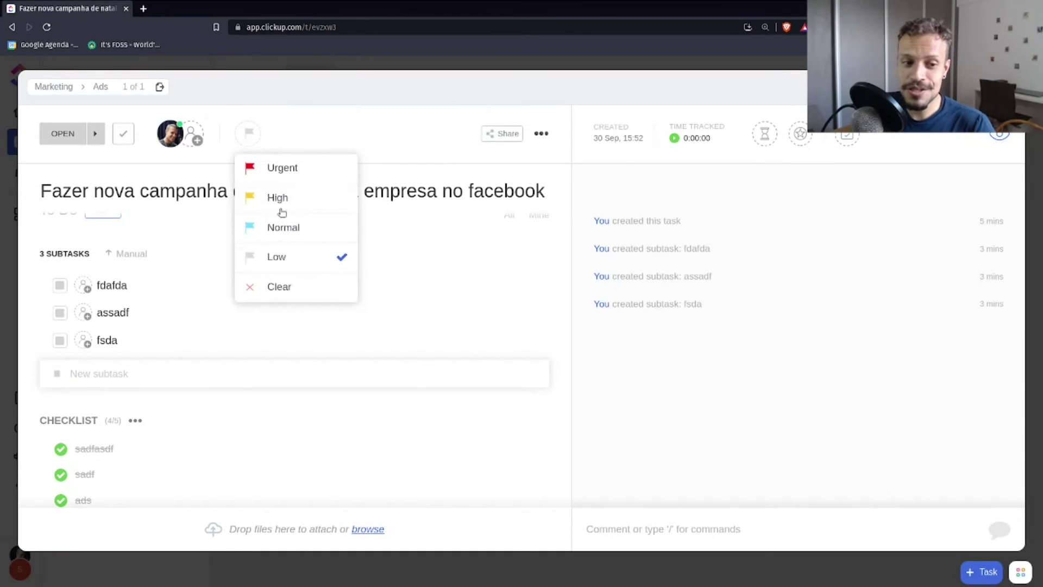
left_click(289, 296)
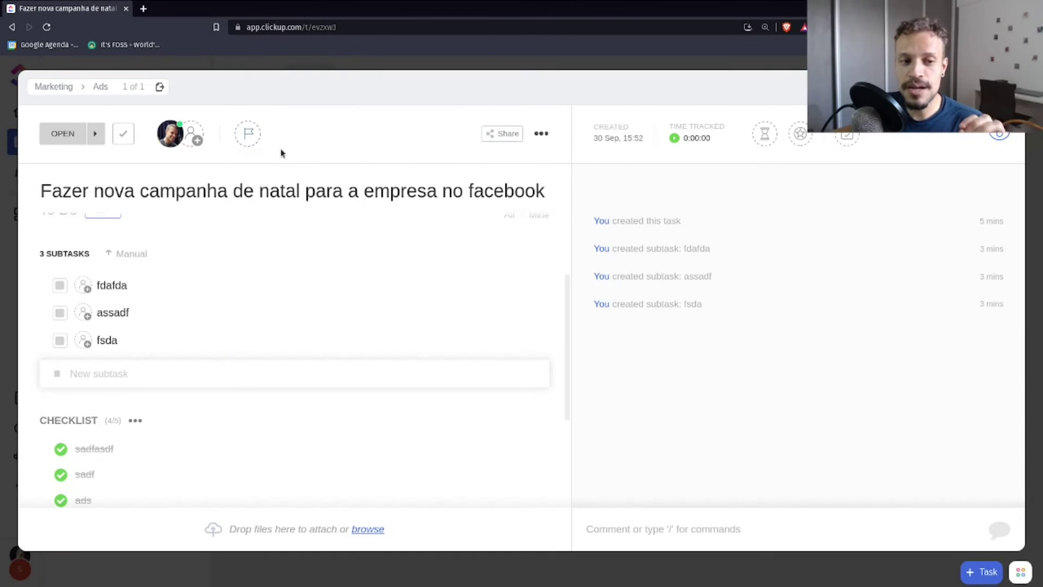
left_click(249, 140)
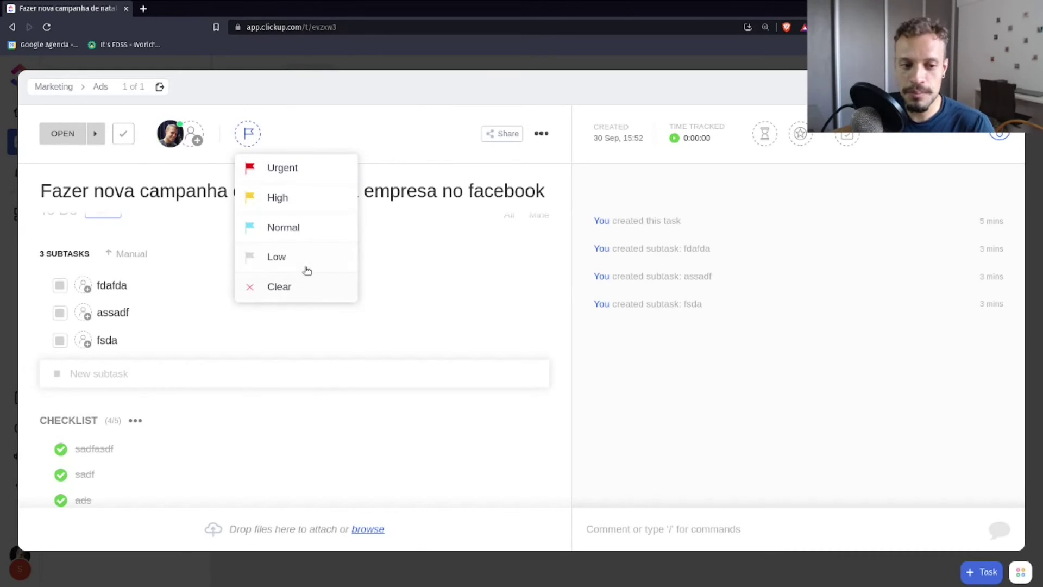
left_click(299, 202)
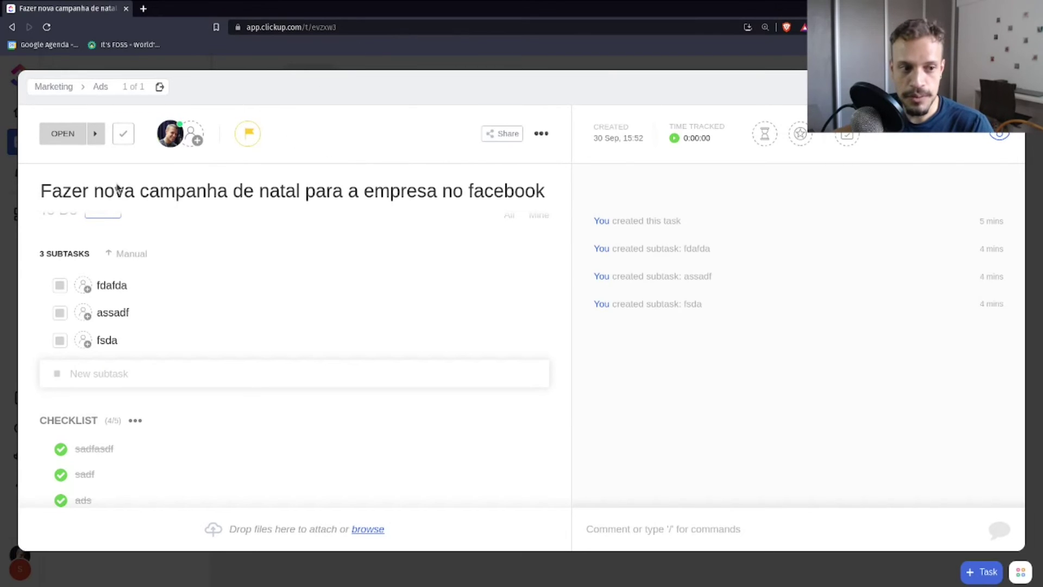
left_click(382, 198)
double_click(324, 191)
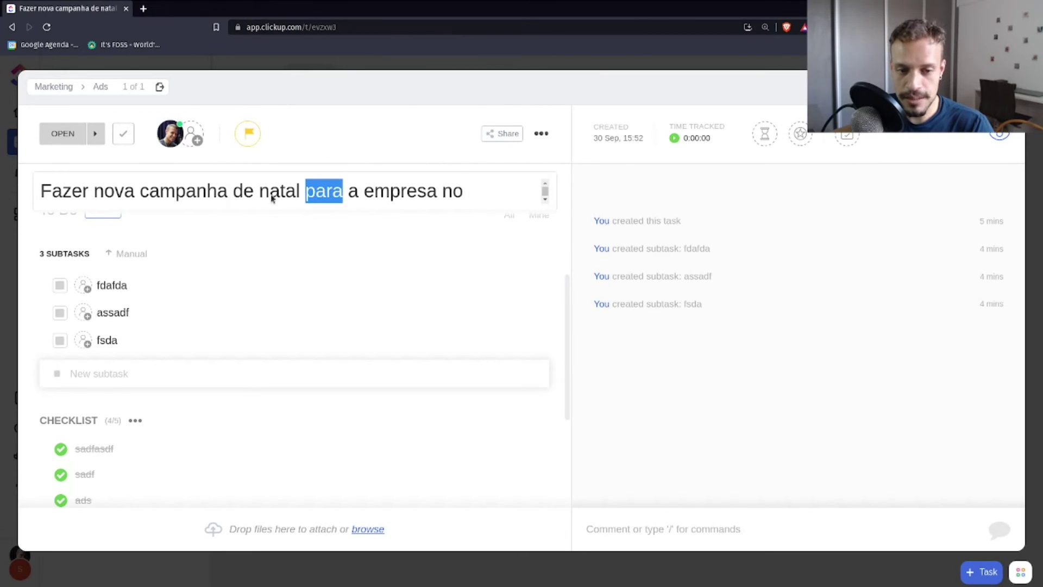
left_click(427, 97)
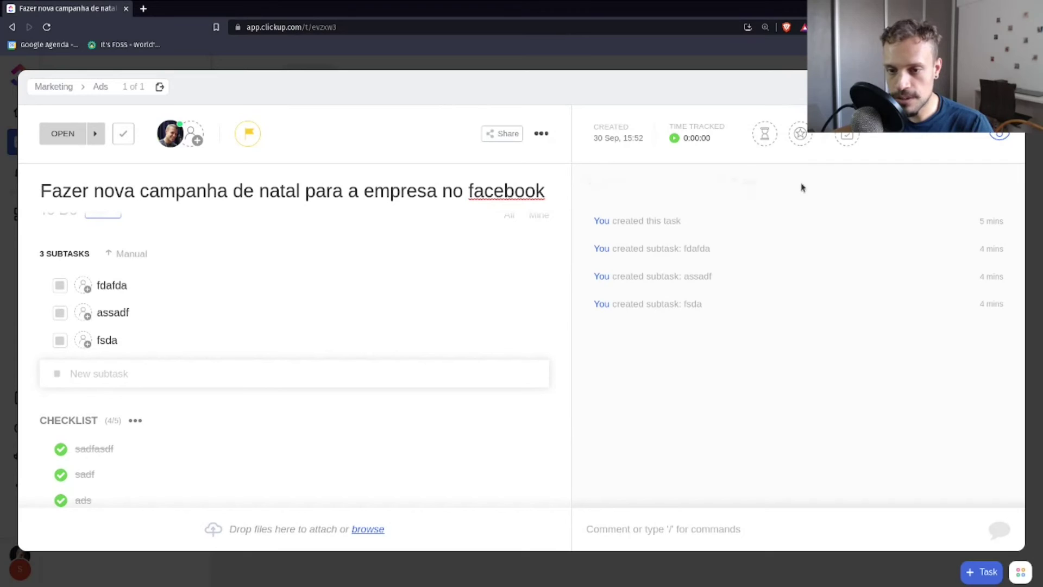
left_click_drag(594, 123, 645, 142)
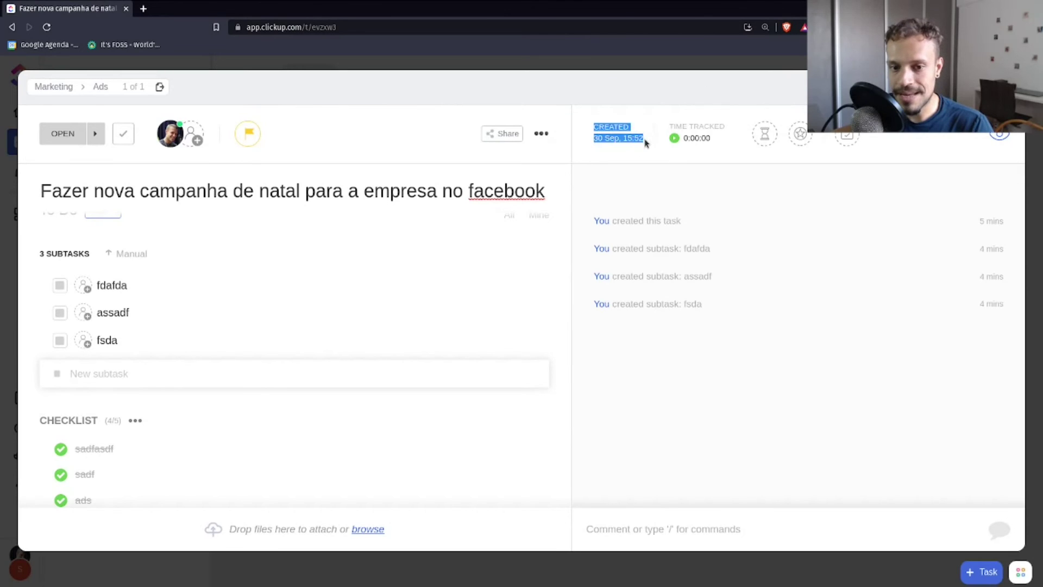
left_click(715, 143)
left_click(722, 112)
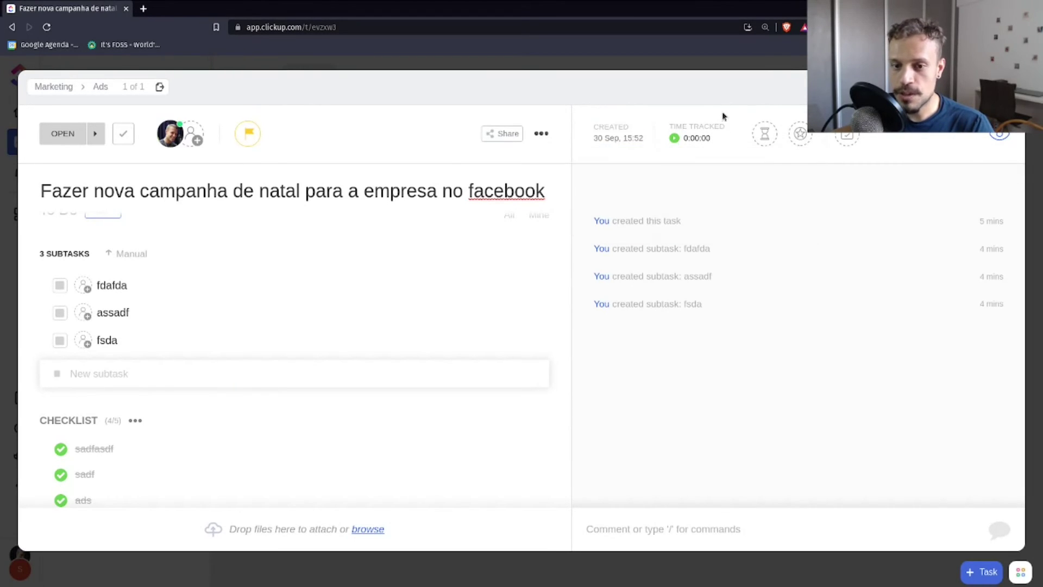
Start the task's time tracker and stop it after a few seconds
left_click(676, 139)
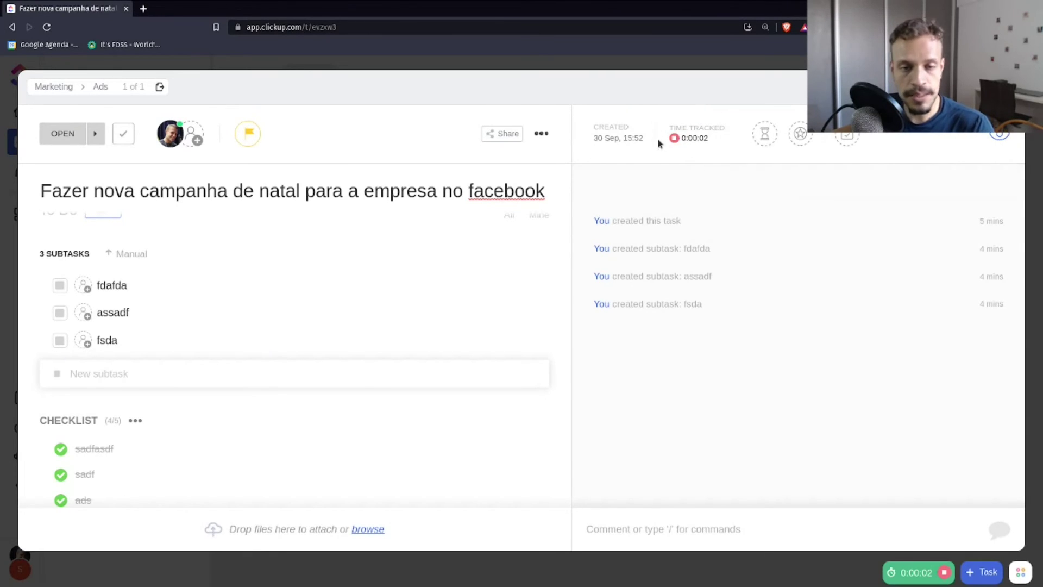
left_click(674, 139)
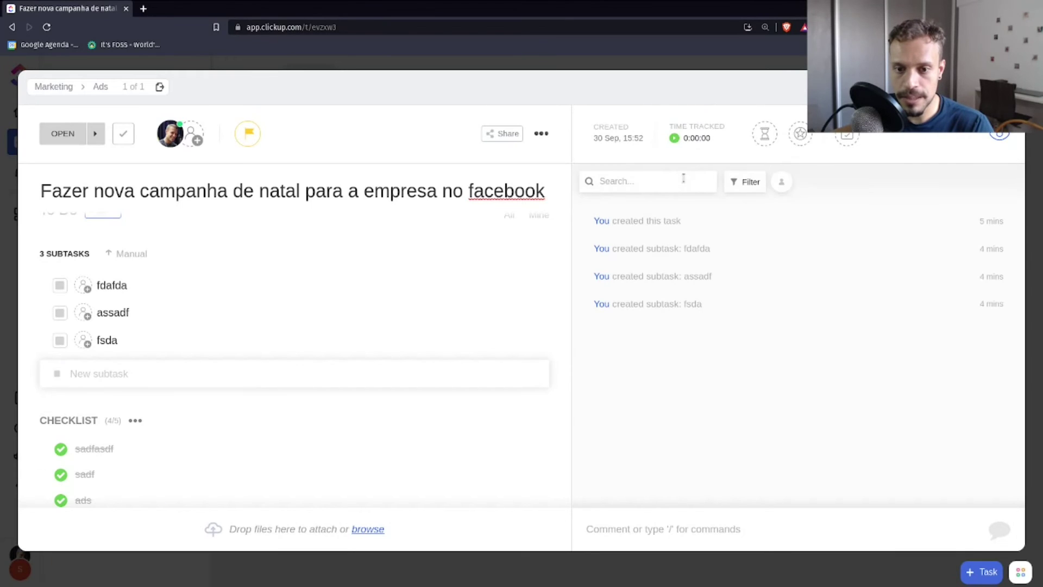
scroll(302, 368, "up", 5)
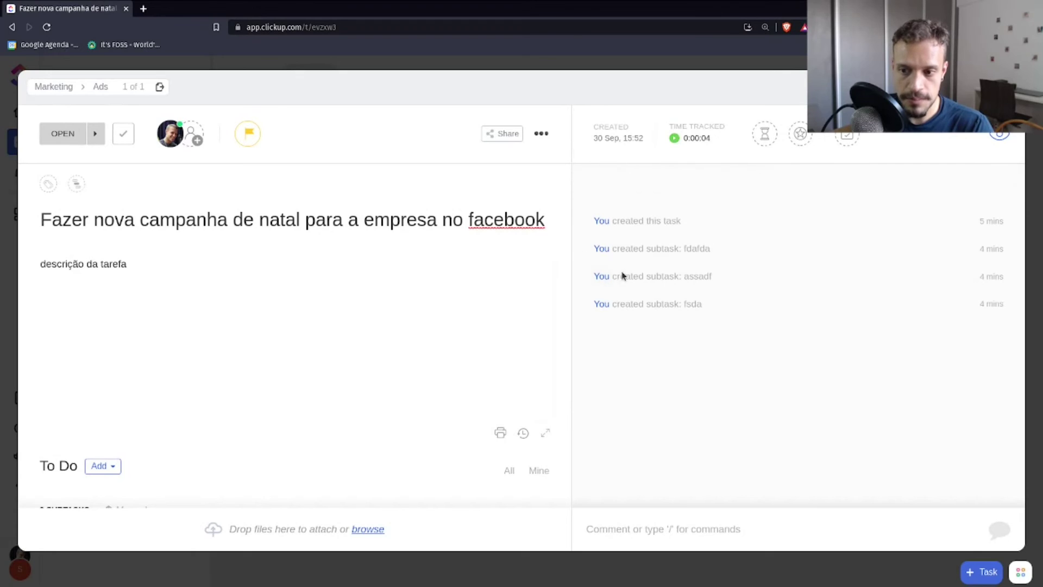
Set the task's time estimate to 1 minute
left_click(764, 133)
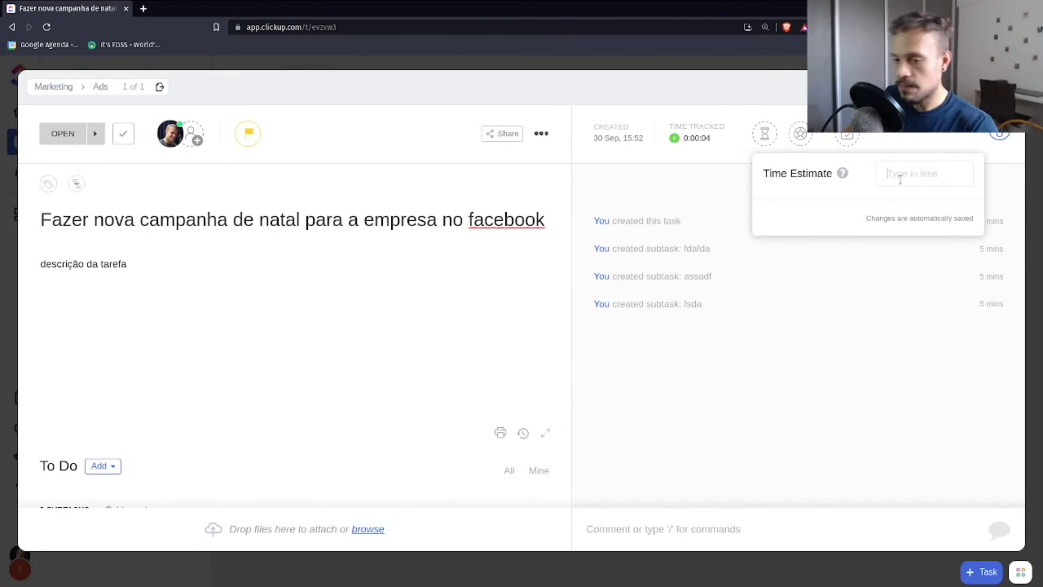
type("1")
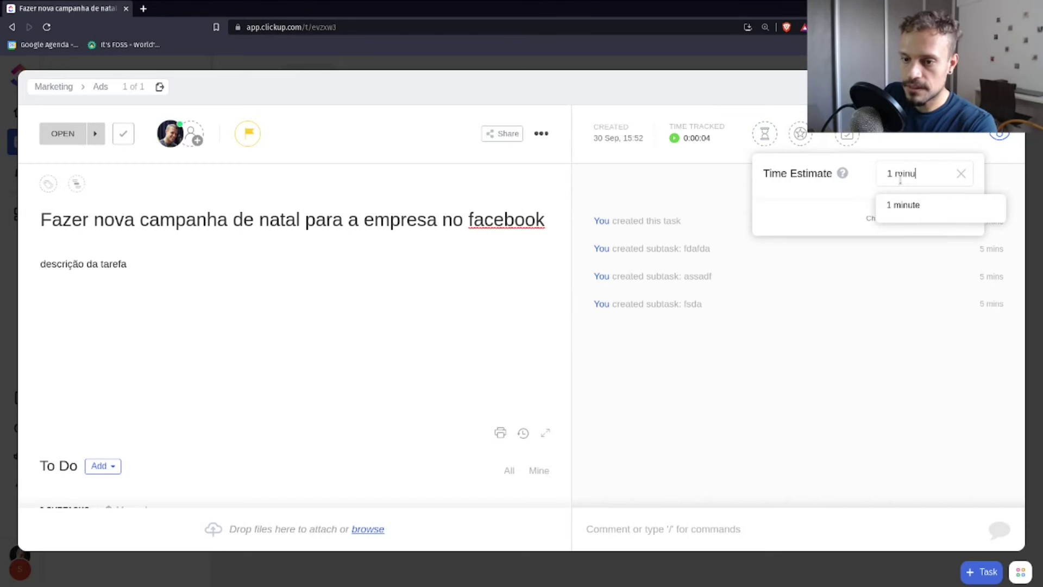
type(" minu")
left_click(918, 209)
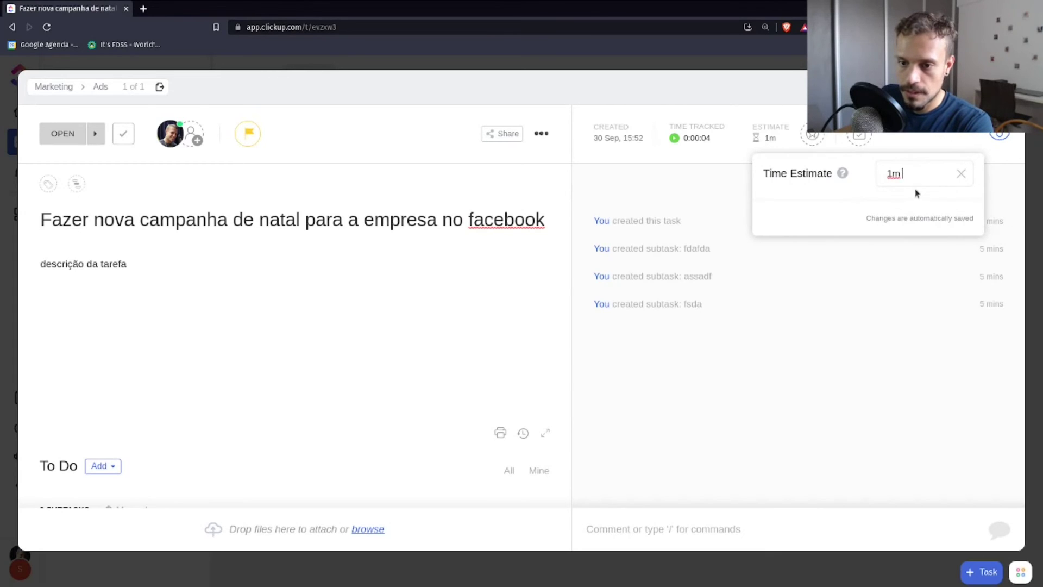
left_click(913, 137)
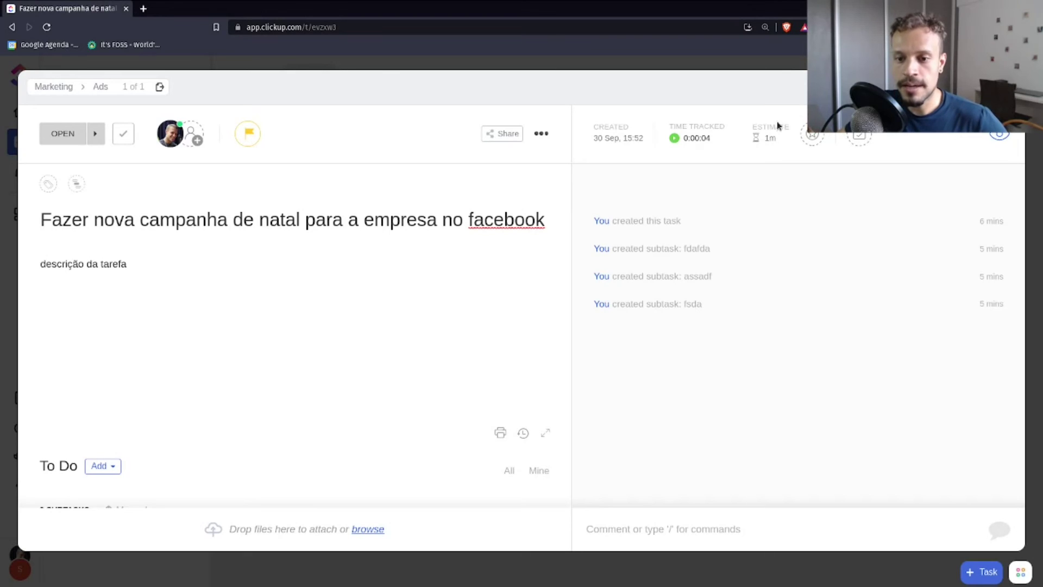
Change the task's time estimate to 5 hours
left_click(765, 141)
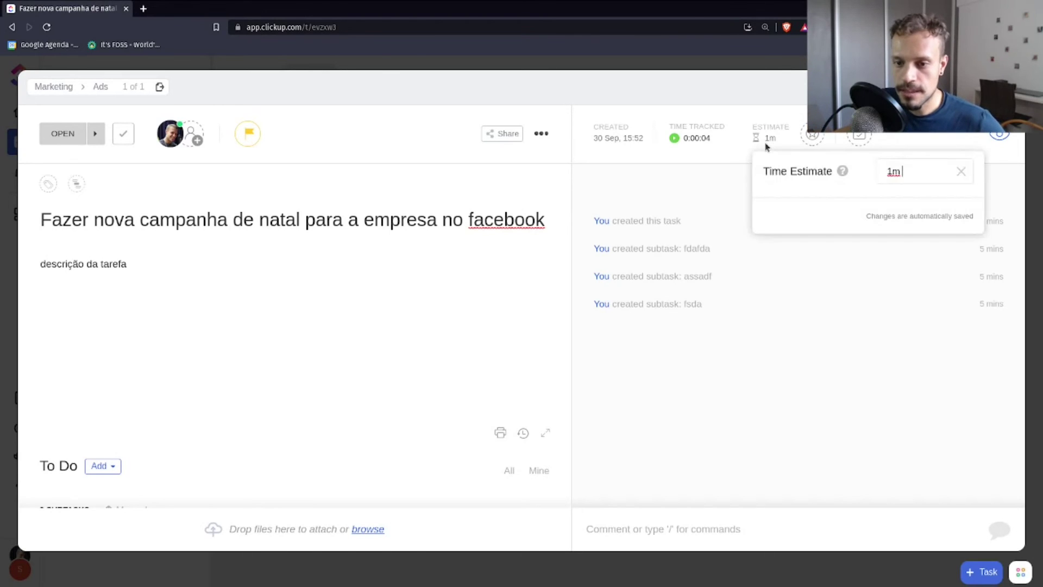
double_click(908, 167)
type("5h")
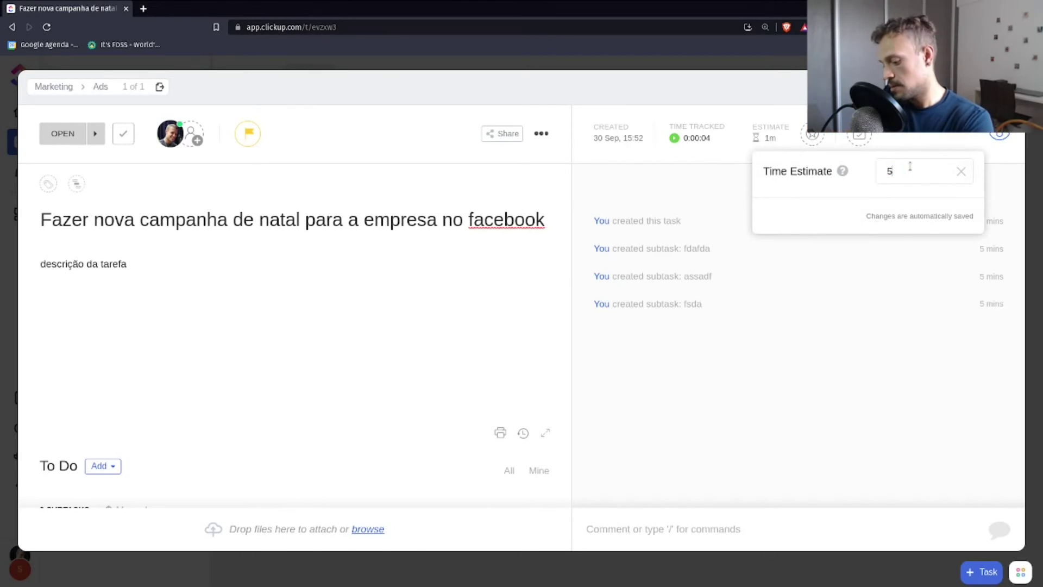
left_click(936, 211)
left_click(923, 147)
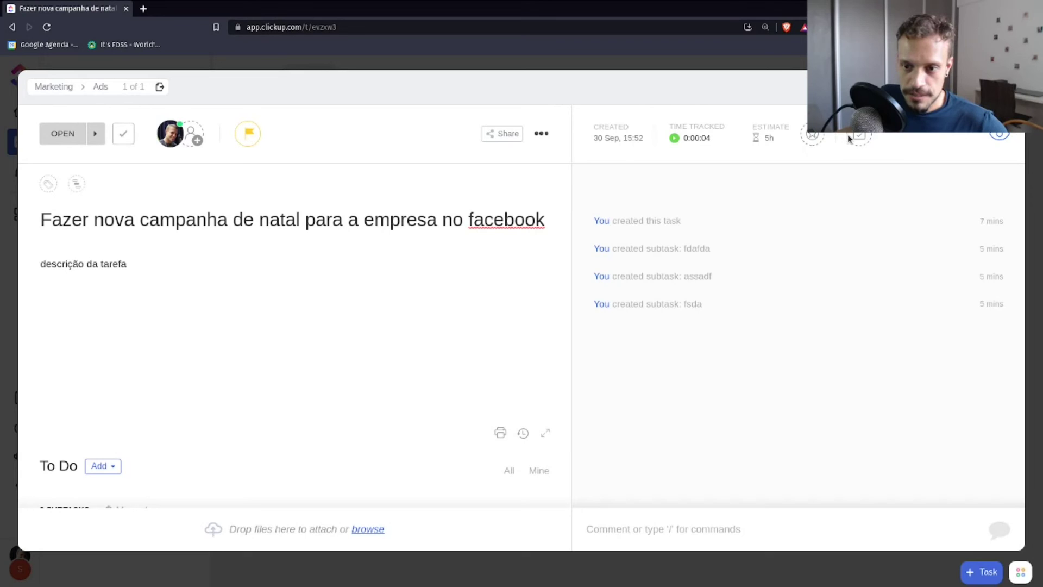
Set the task's due date to Monday, 4 October 2021, without a start date
left_click(867, 136)
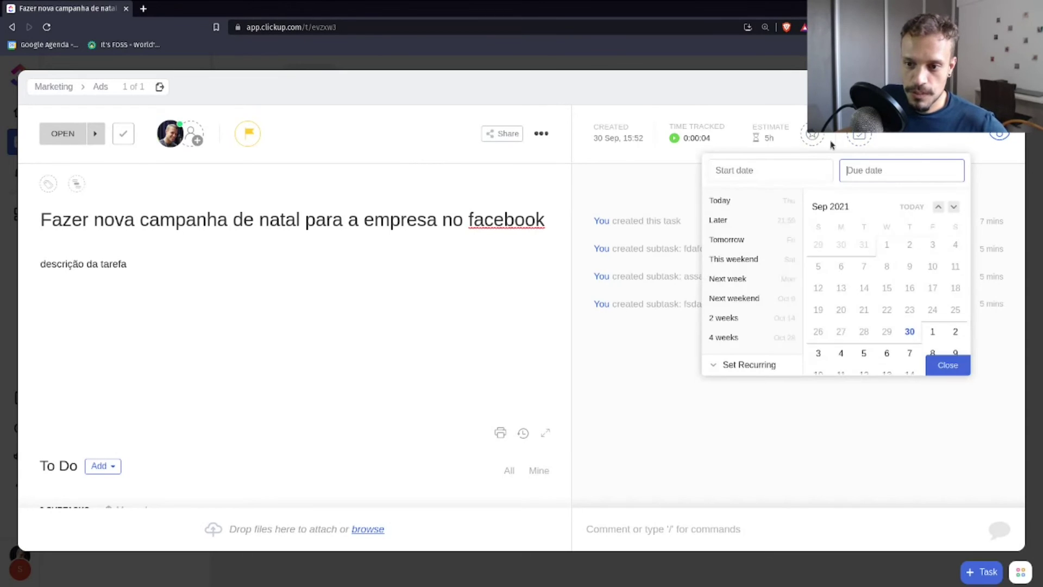
left_click(865, 140)
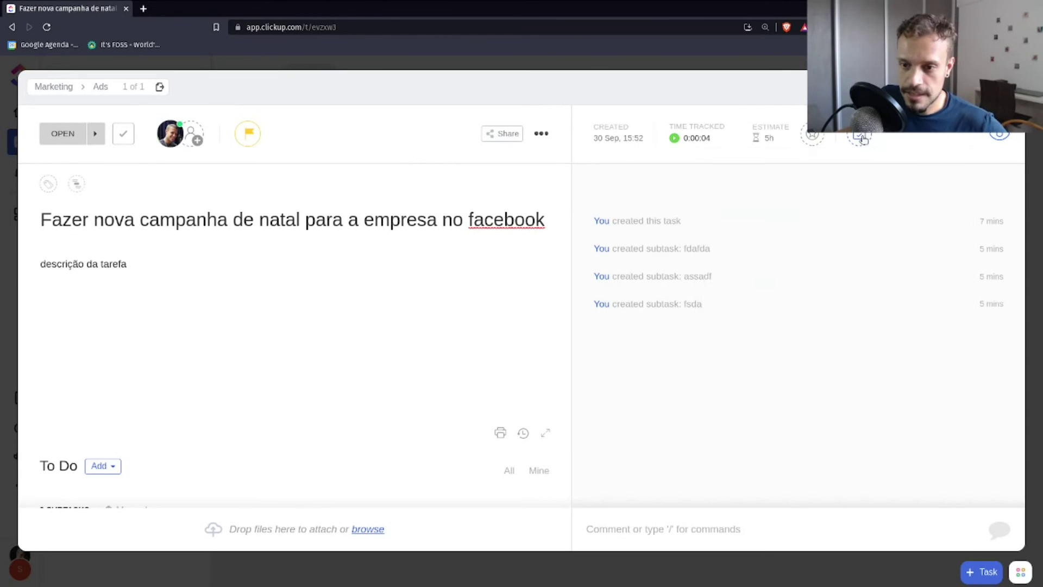
left_click(865, 140)
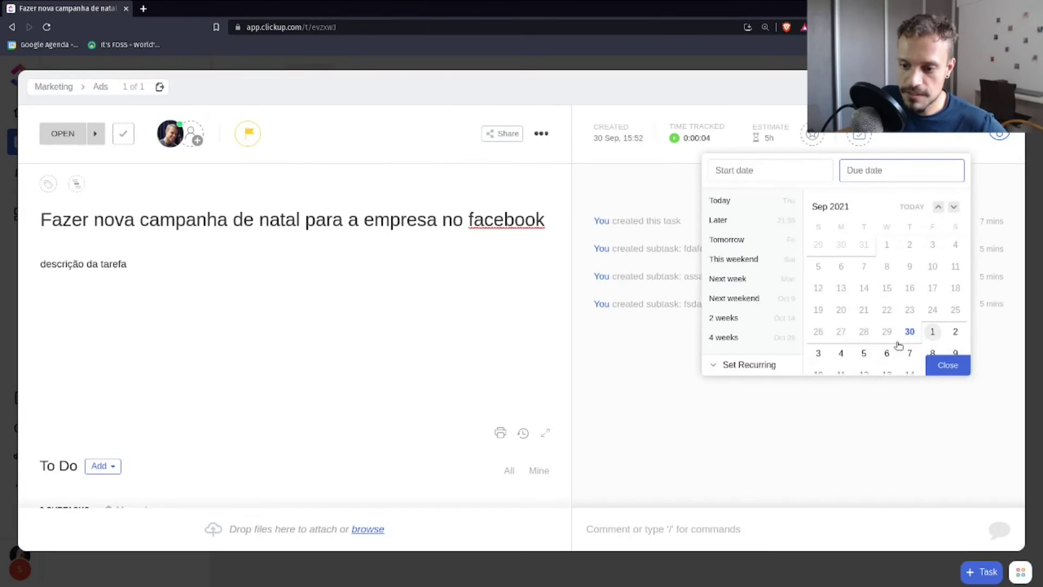
left_click(842, 353)
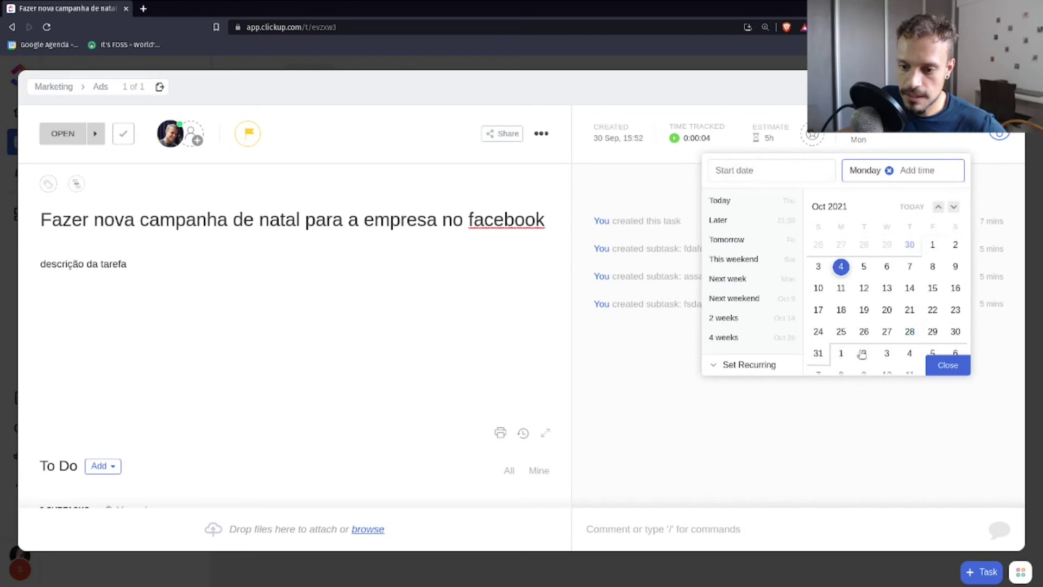
left_click(917, 136)
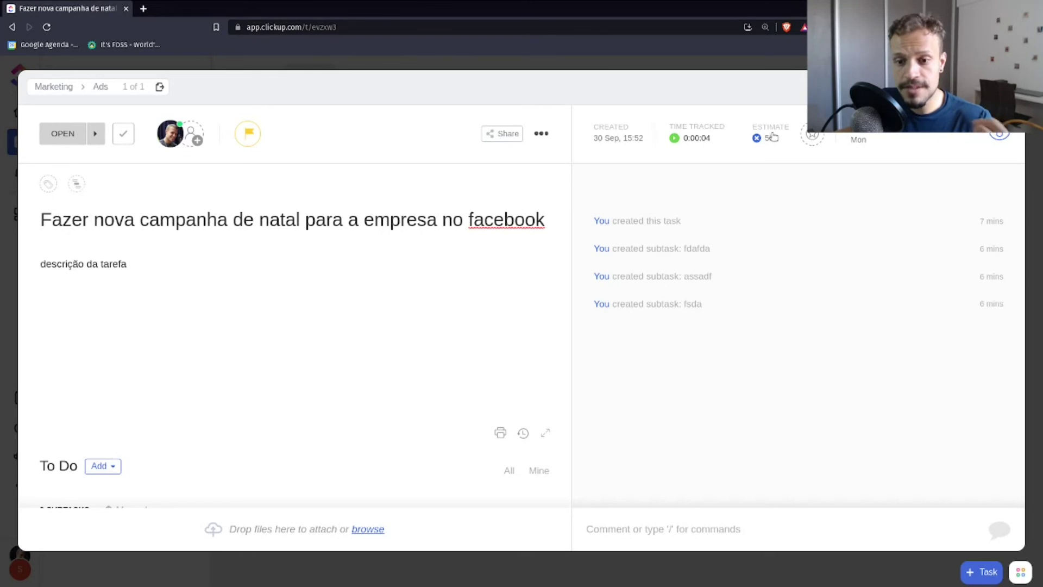
Review the sprint point values available for the task without assigning any
mouse_move(723, 205)
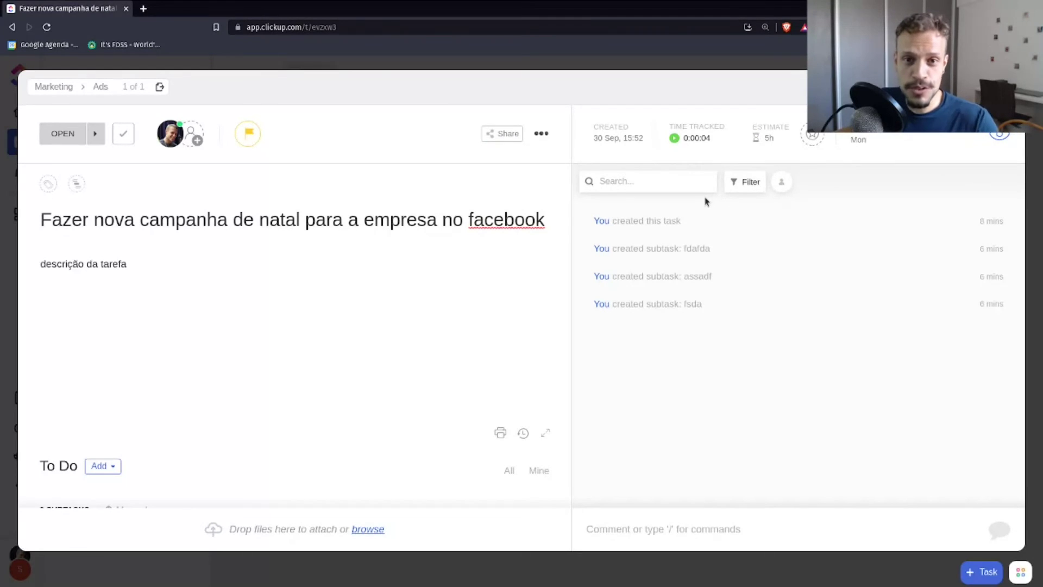
mouse_move(775, 143)
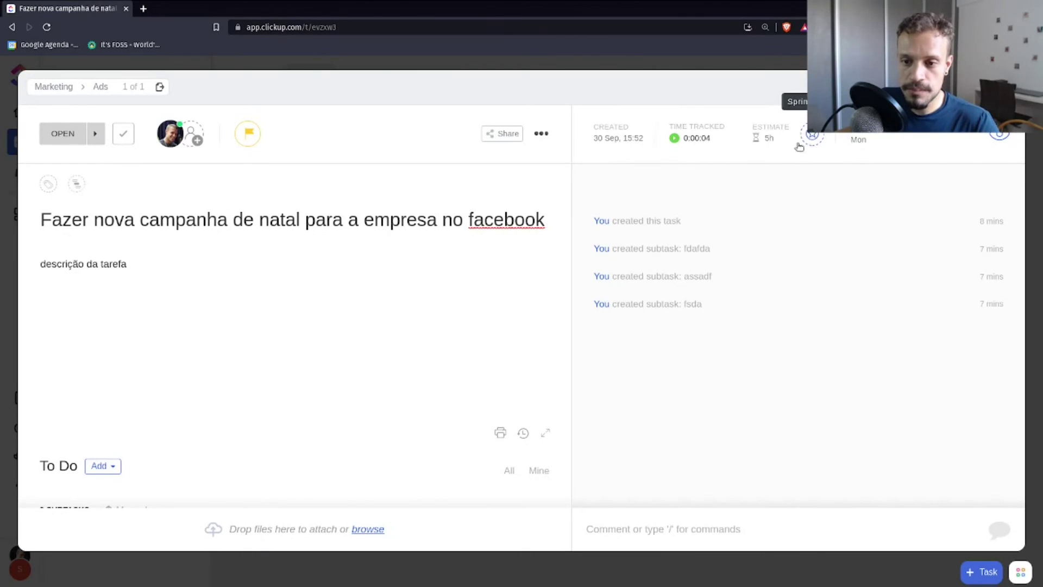
left_click(813, 134)
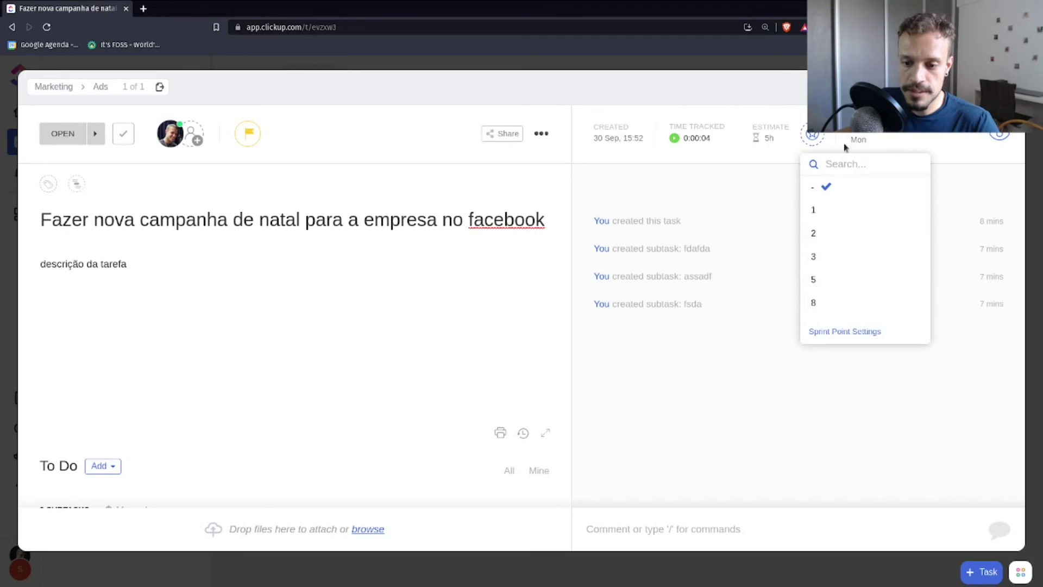
left_click(812, 135)
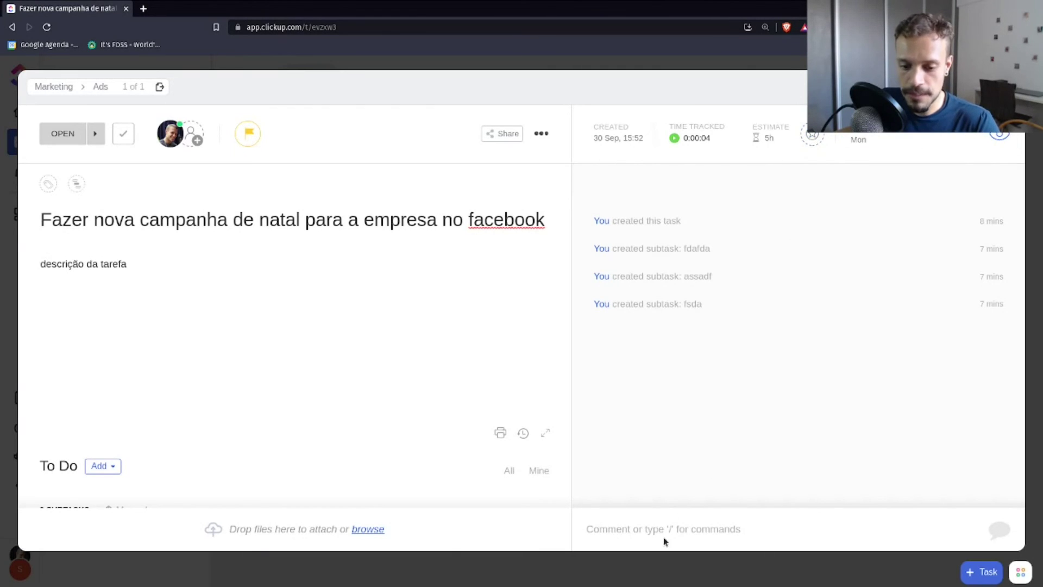
Post the comment "oi tudobem" on the task
left_click(747, 538)
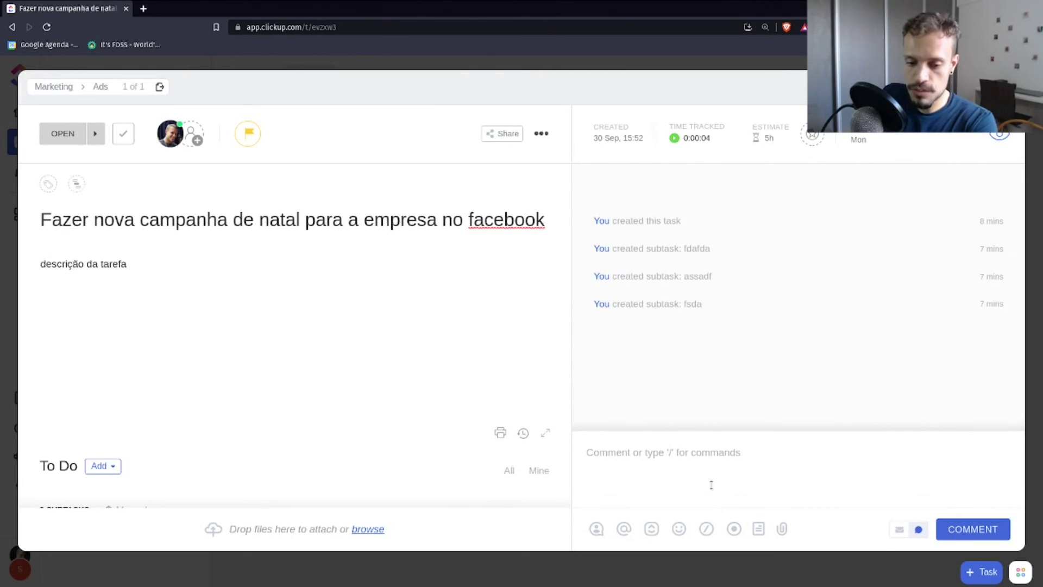
type("oi tudo bem")
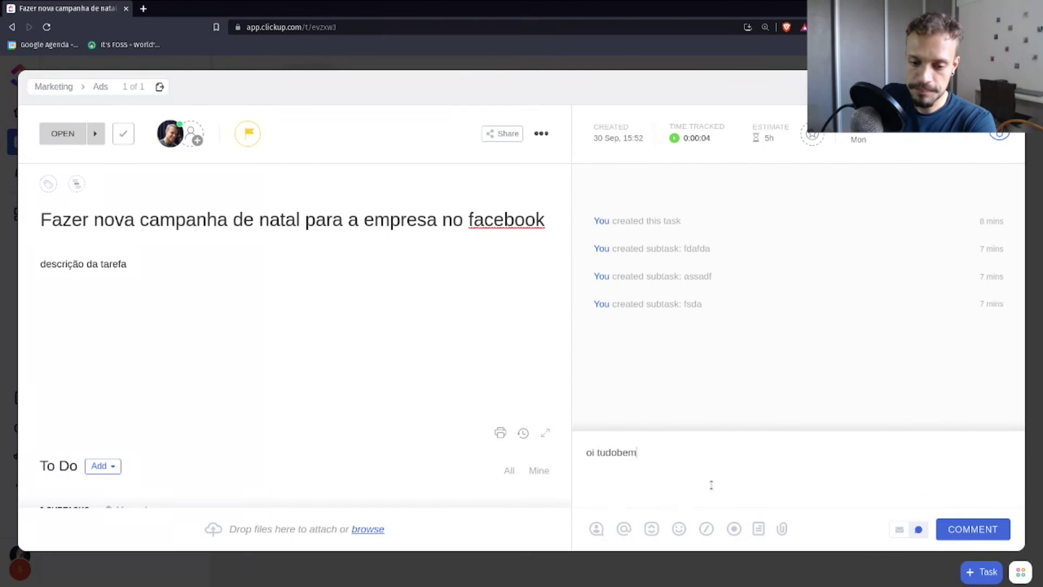
key("Return")
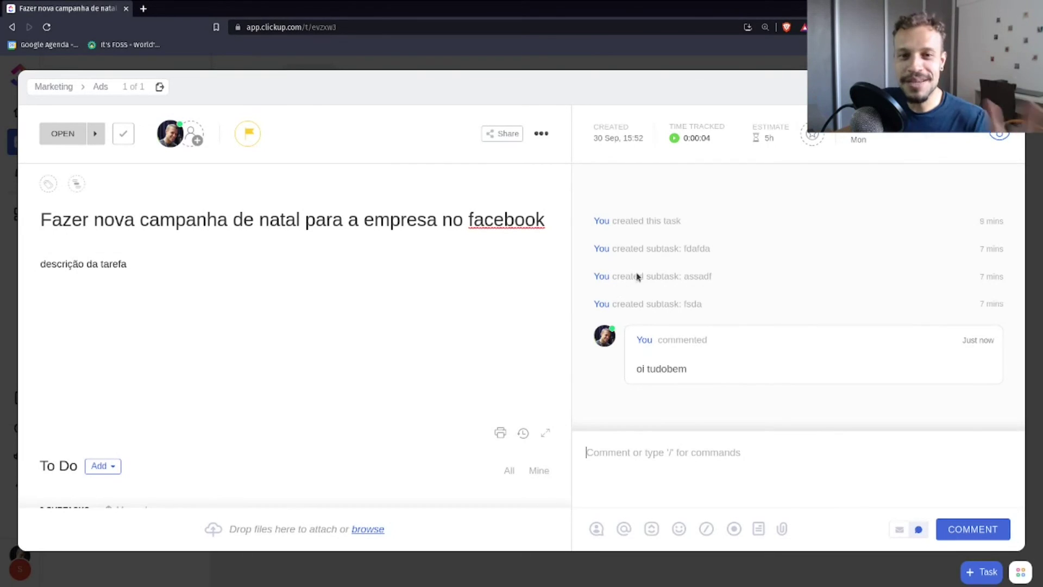
Reply to the "oi tudobem" comment with the text "sasdsadfsad"
mouse_move(646, 389)
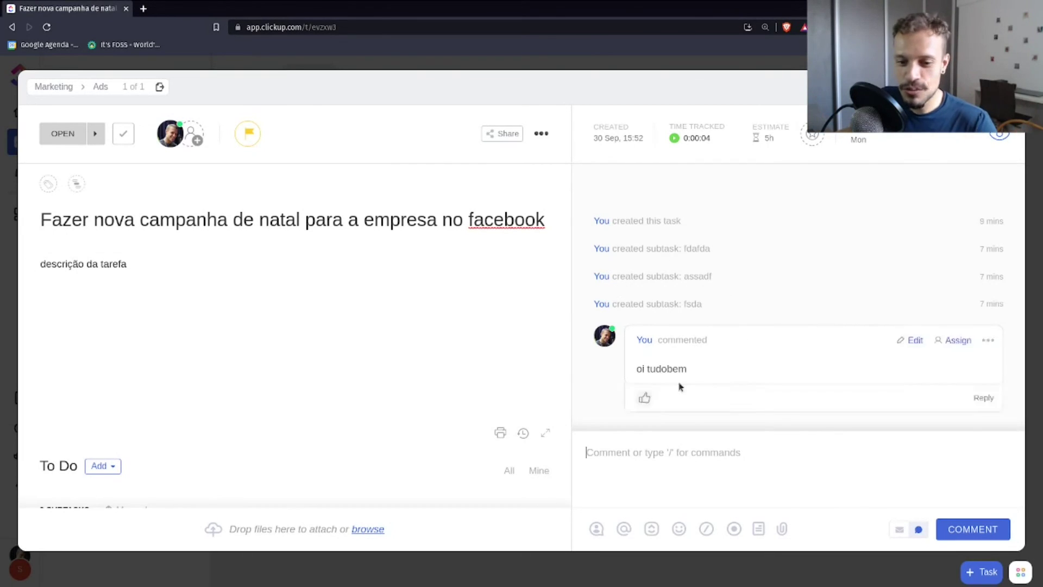
left_click(984, 398)
type("sasdsadfsad")
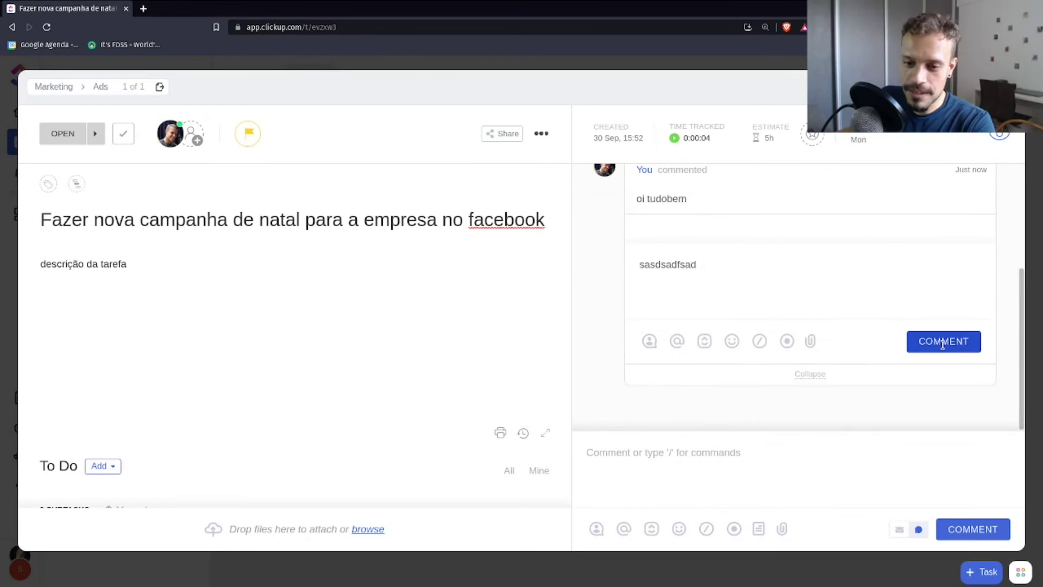
left_click(943, 342)
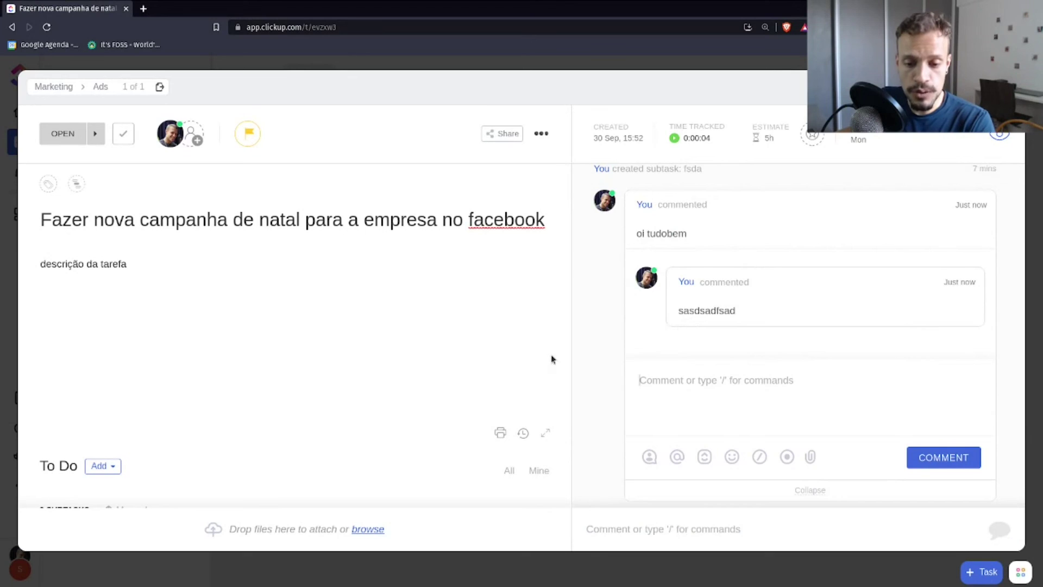
left_click(582, 334)
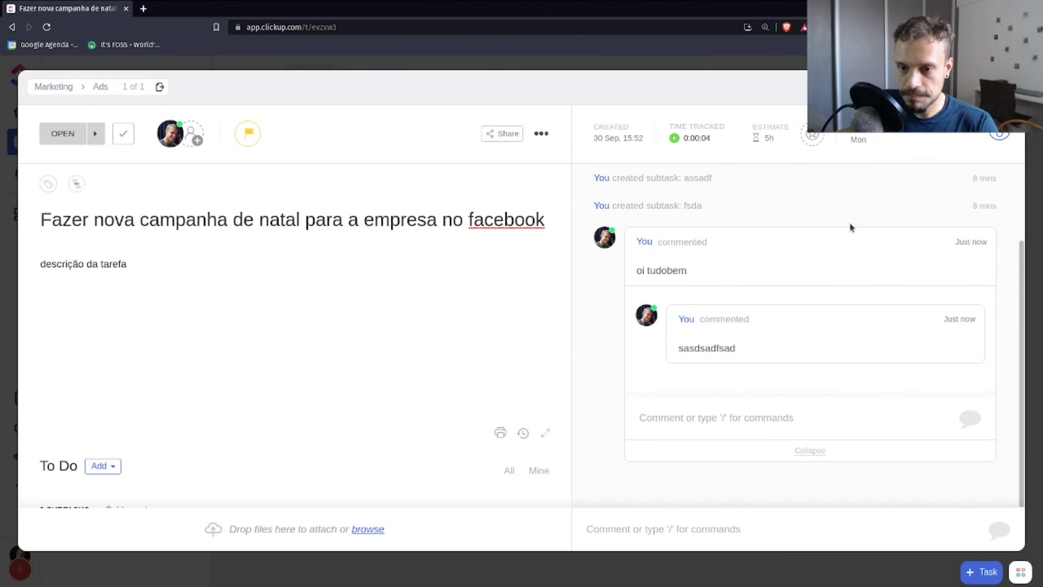
Start a new comment on the task that mentions its watchers
left_click(639, 528)
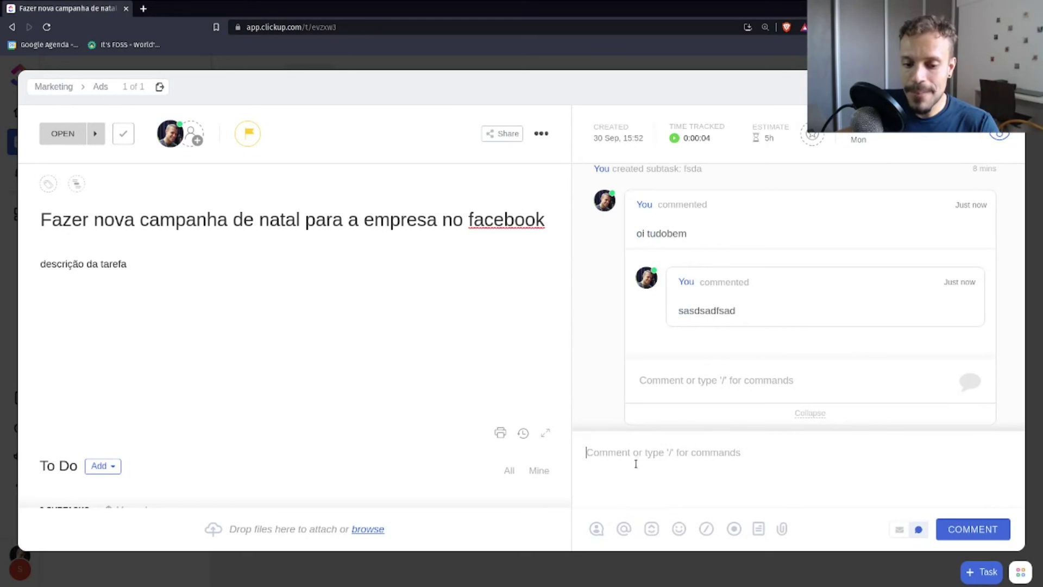
type("@")
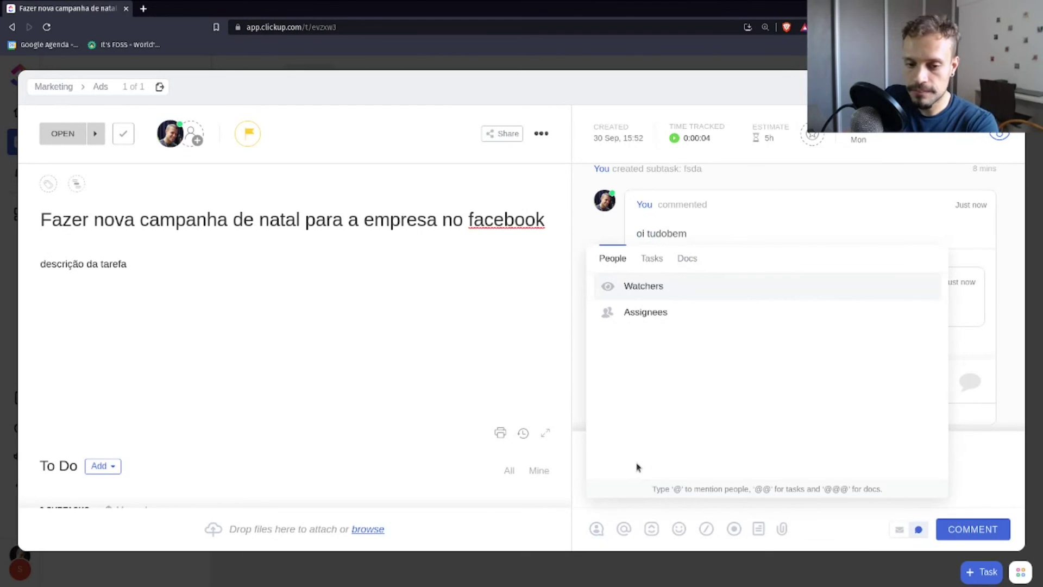
key("Down")
key("Up")
key("Return")
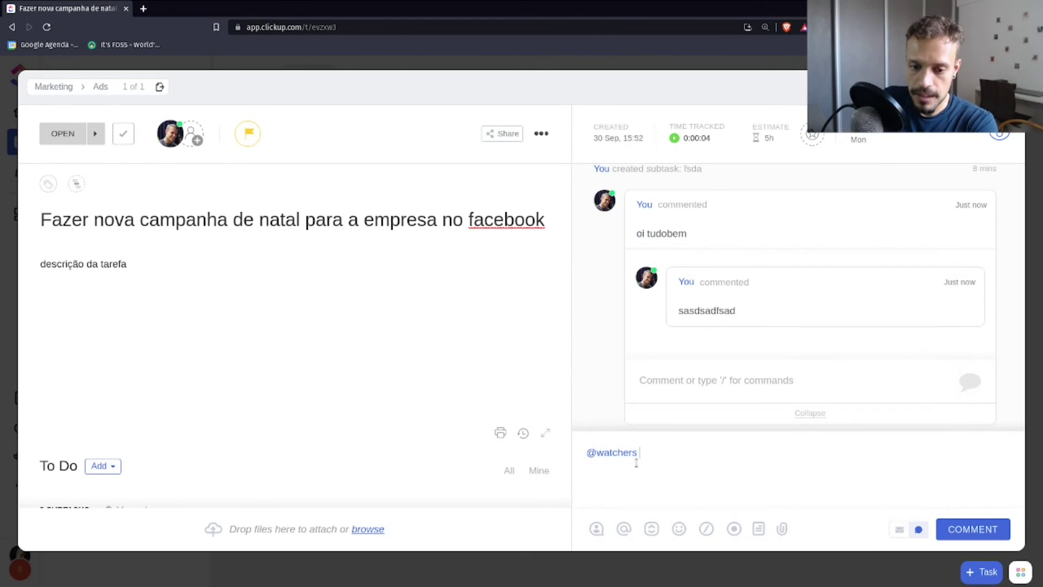
Add a reference to the task "Corrigir problema do pixel do facebook no blog" to the comment and post it
type("@")
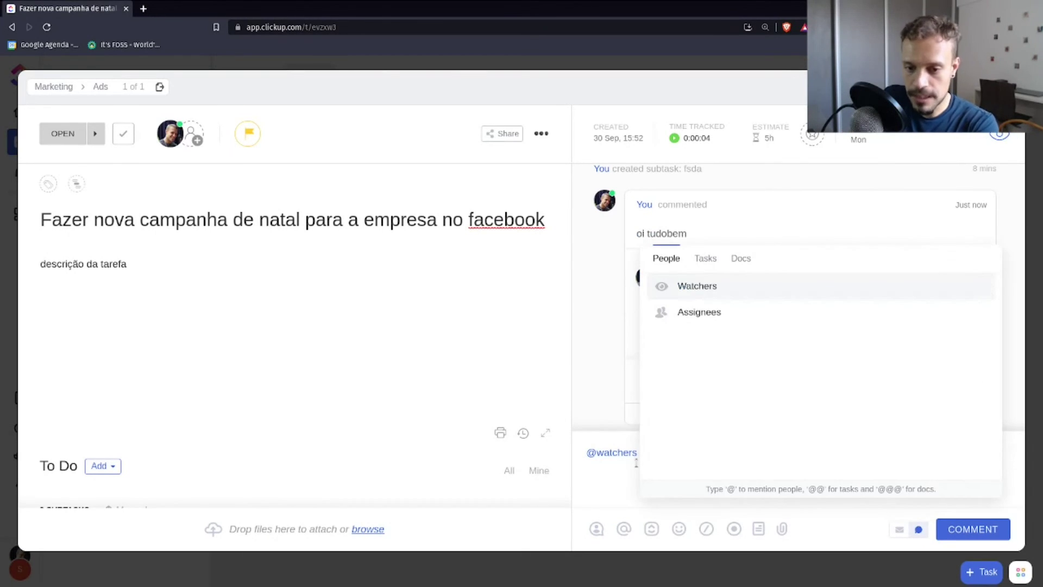
type("an")
key("BackSpace")
key("BackSpace")
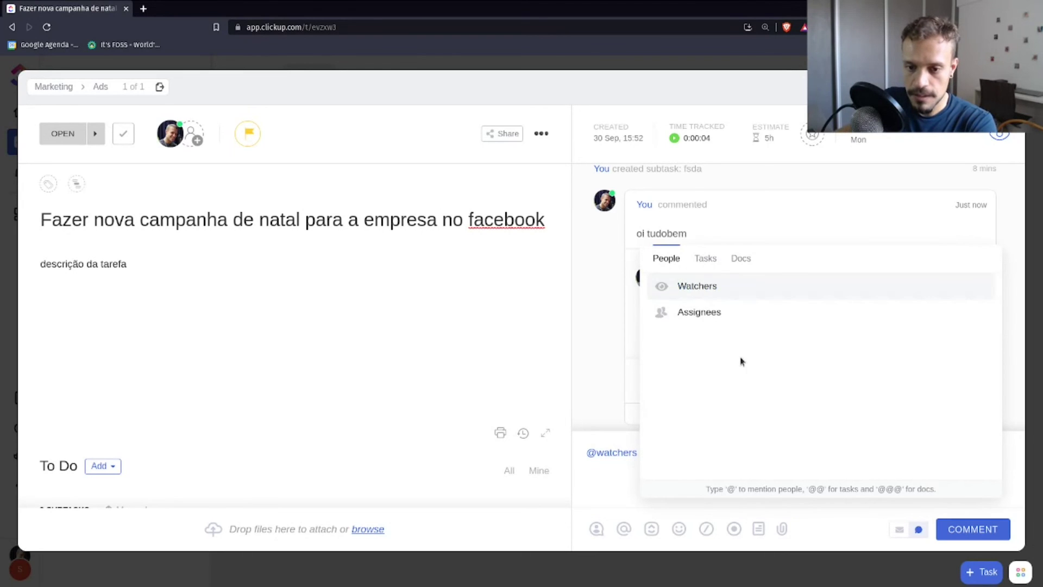
type("@")
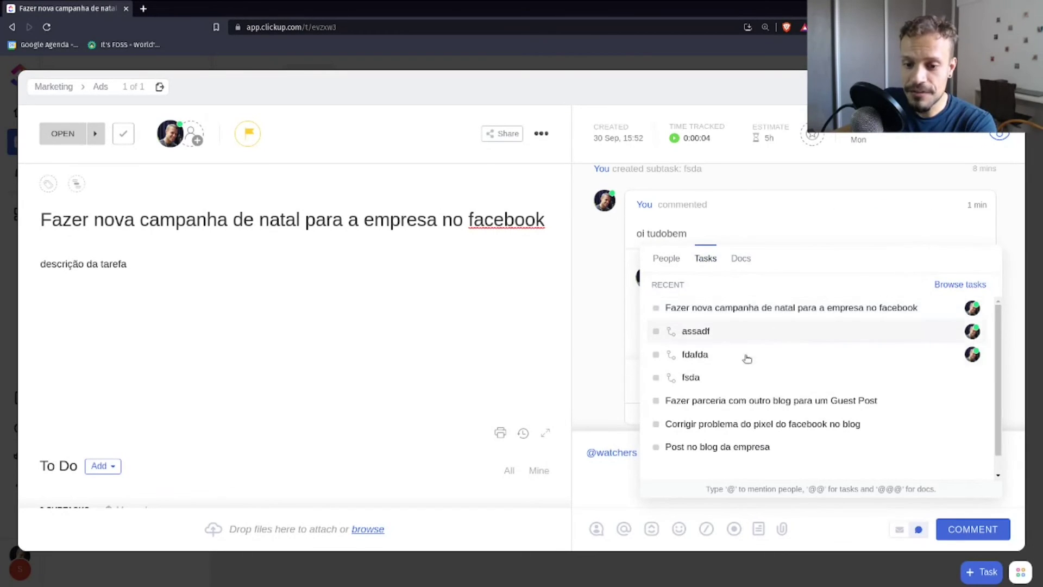
left_click(756, 423)
left_click(973, 529)
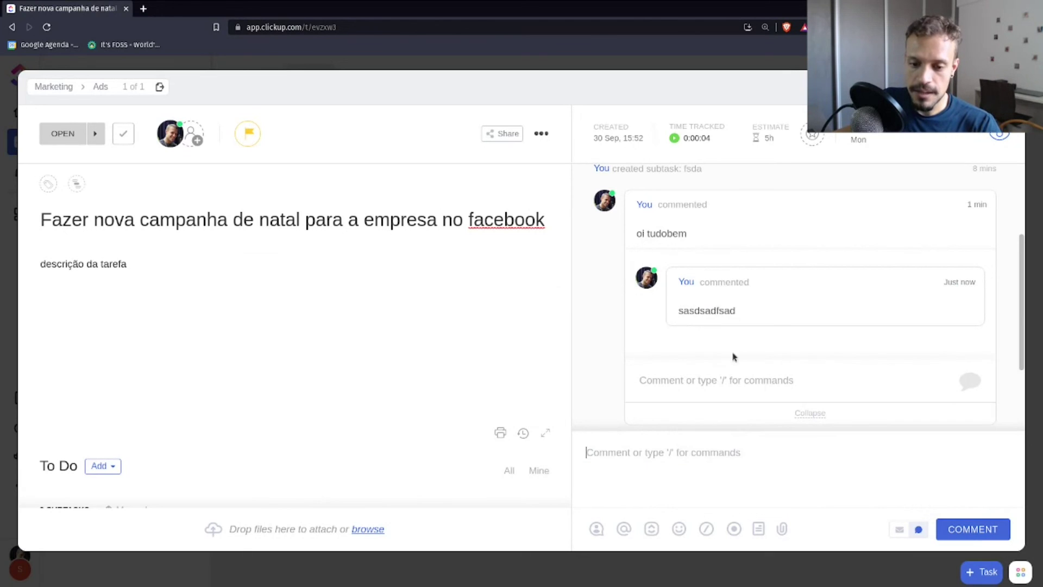
Preview the task referenced in the posted comment and close the campaign task
mouse_move(736, 371)
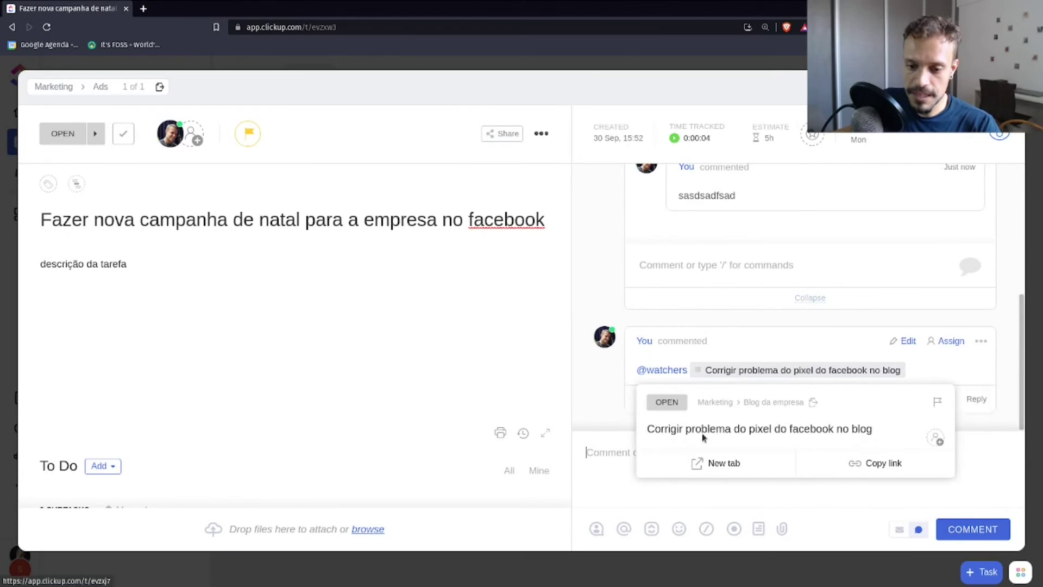
left_click(658, 527)
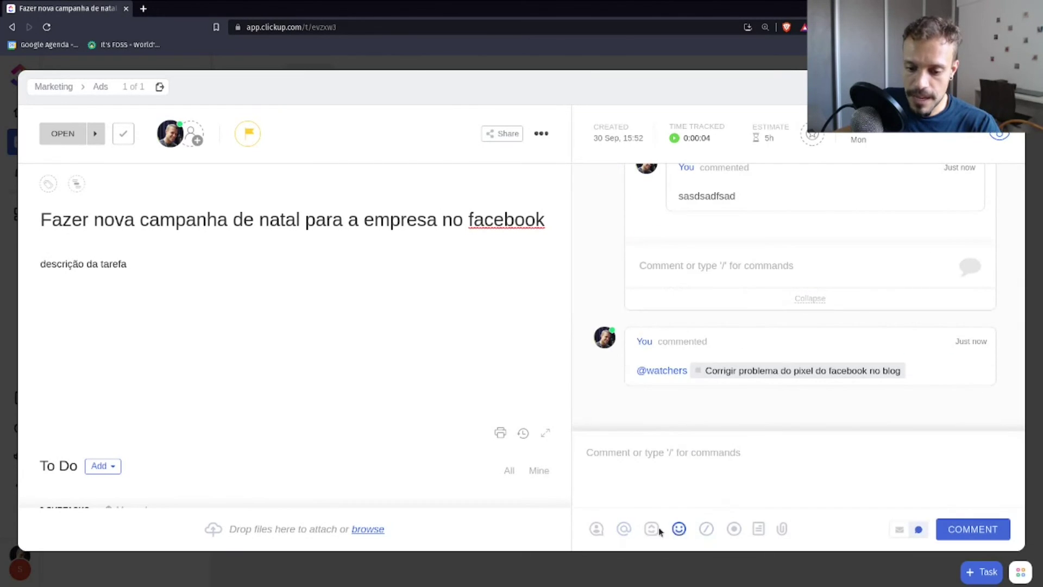
left_click(737, 533)
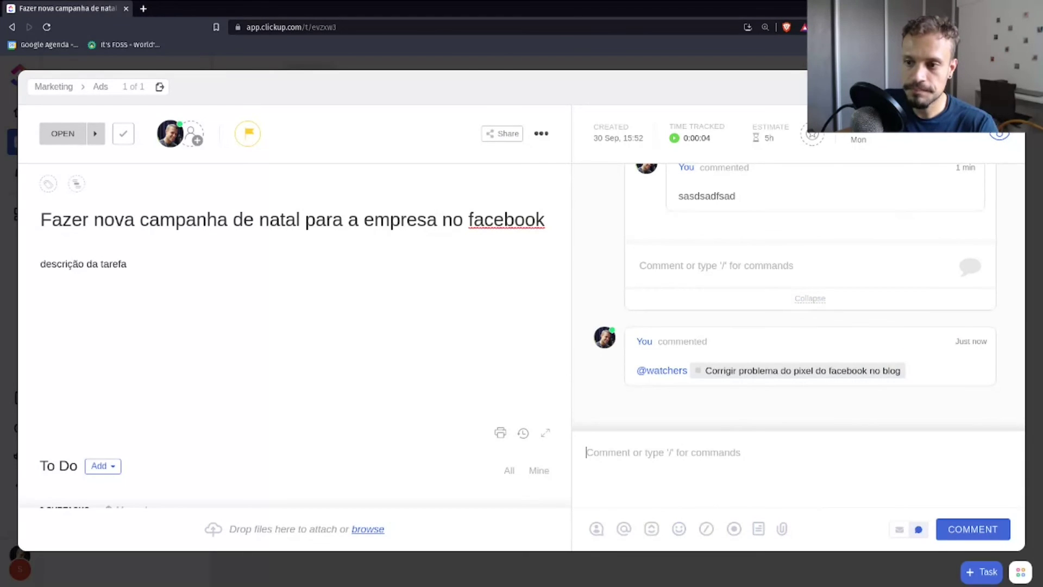
key("Escape")
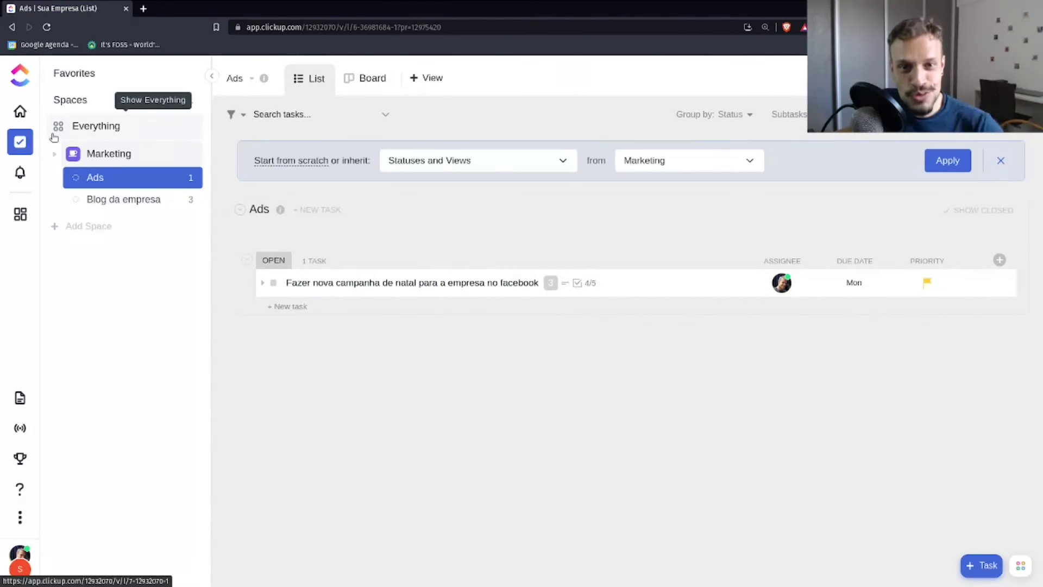
Show the Ads list as a board and try to move the campaign card from Open to In Progress
left_click(364, 78)
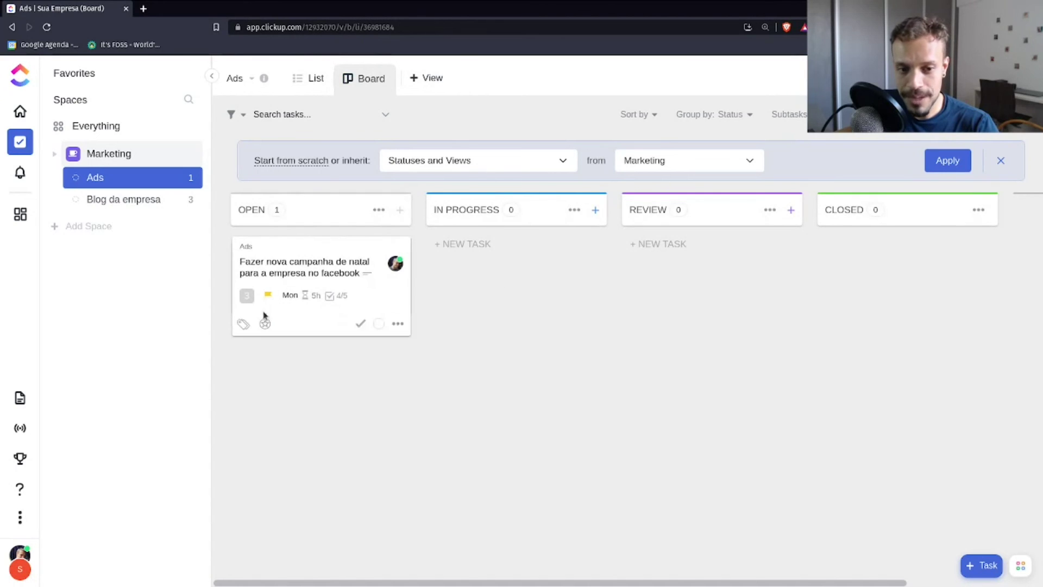
left_click_drag(370, 249, 516, 244)
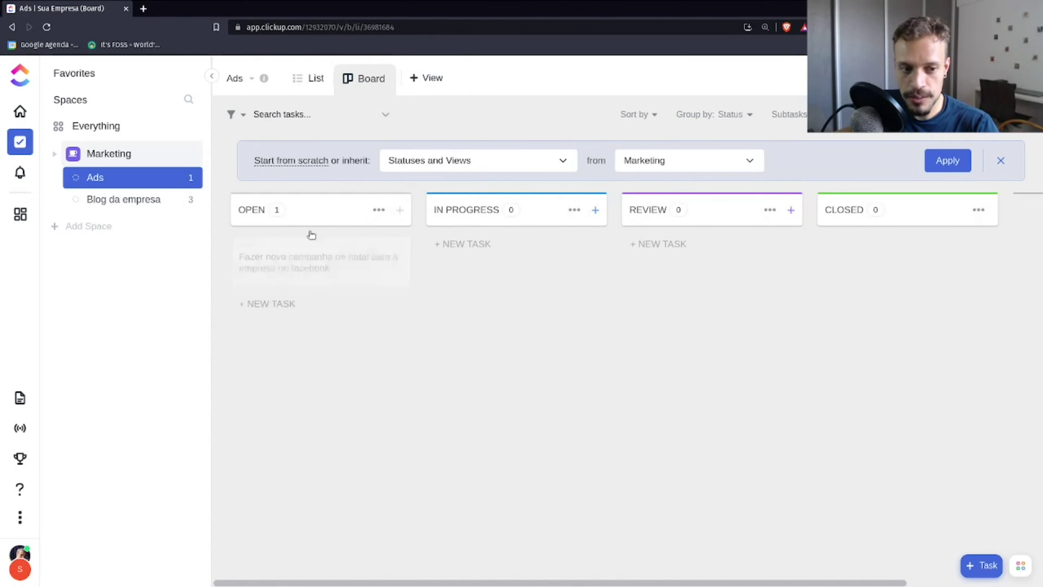
Review the scheduled and unscheduled work and the day's calendar on the Home page
left_click(20, 111)
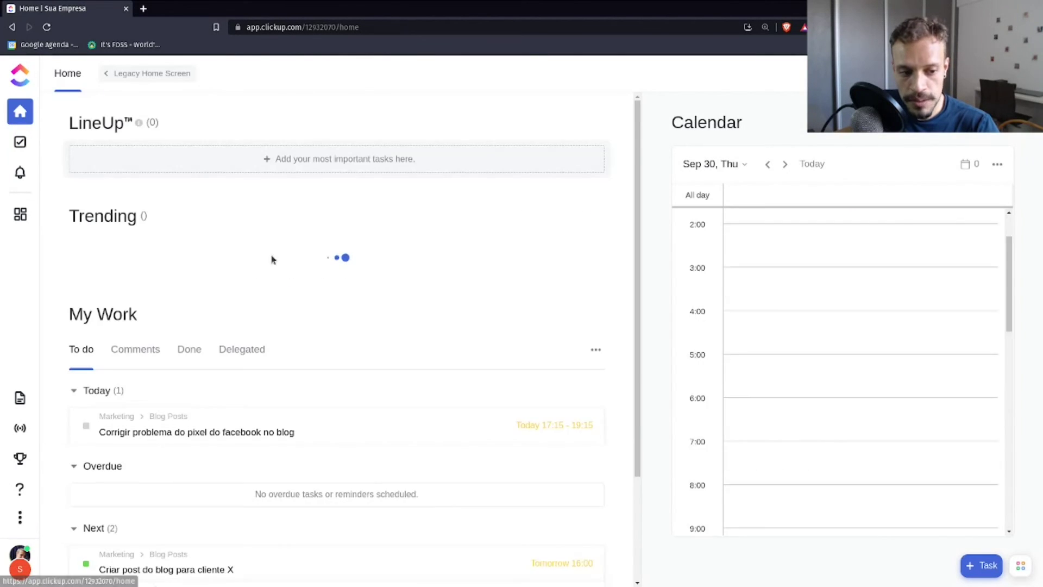
scroll(272, 258, "down", 5)
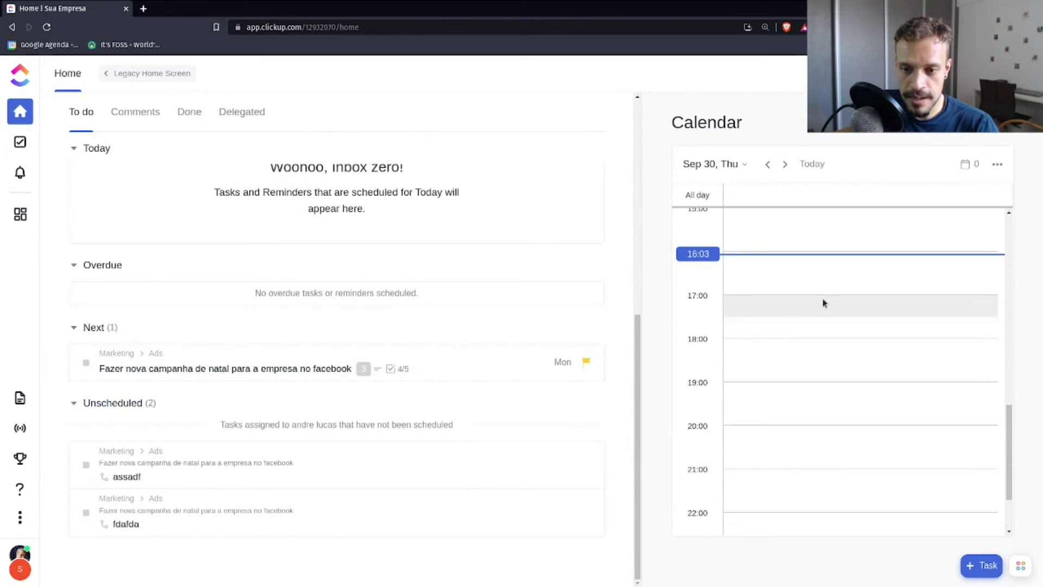
scroll(814, 366, "up", 2)
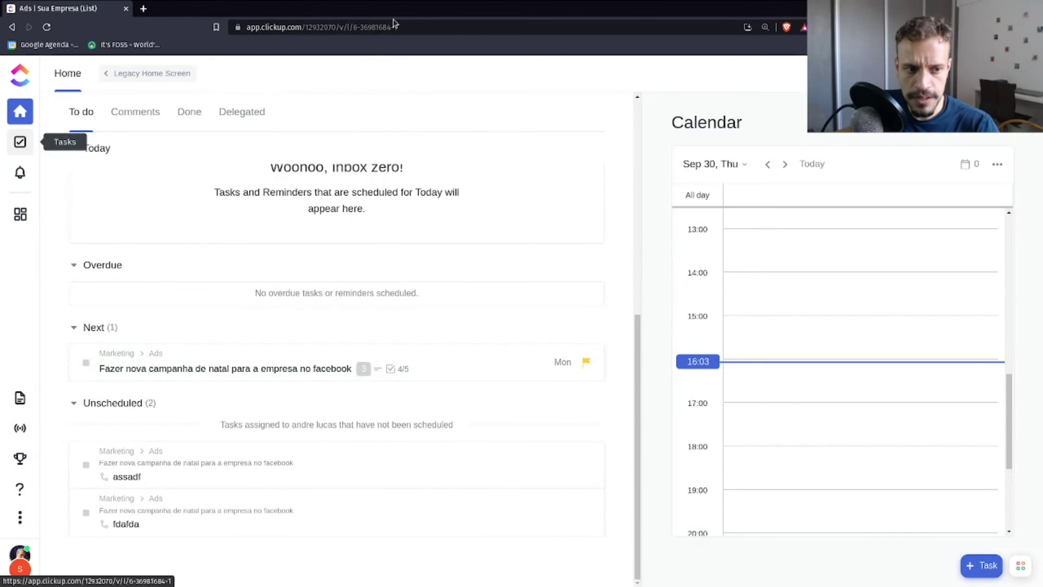
Return to the Ads task list and check the options for adding a view without adding one
left_click(20, 141)
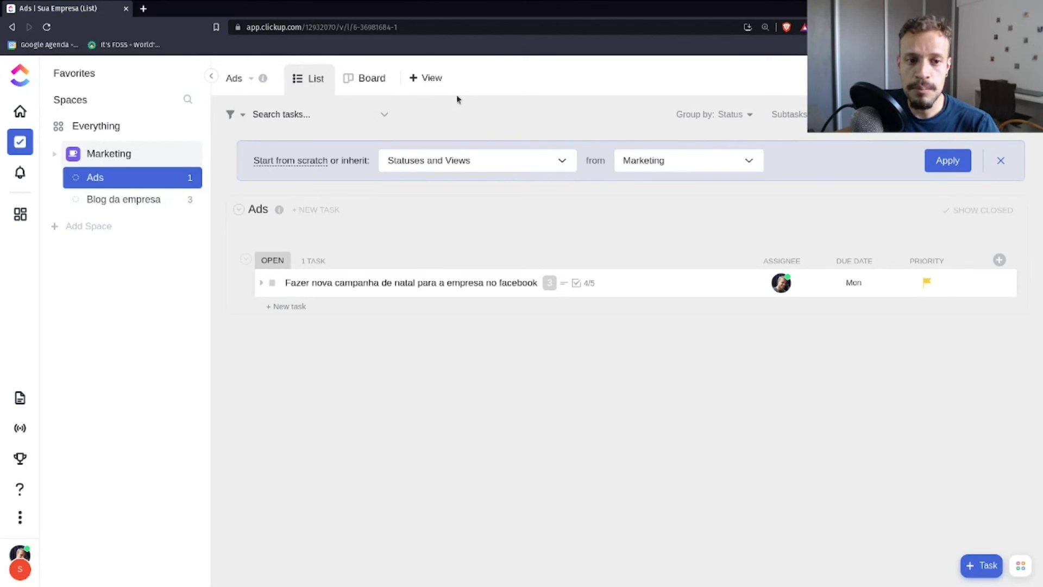
left_click(429, 78)
left_click(343, 444)
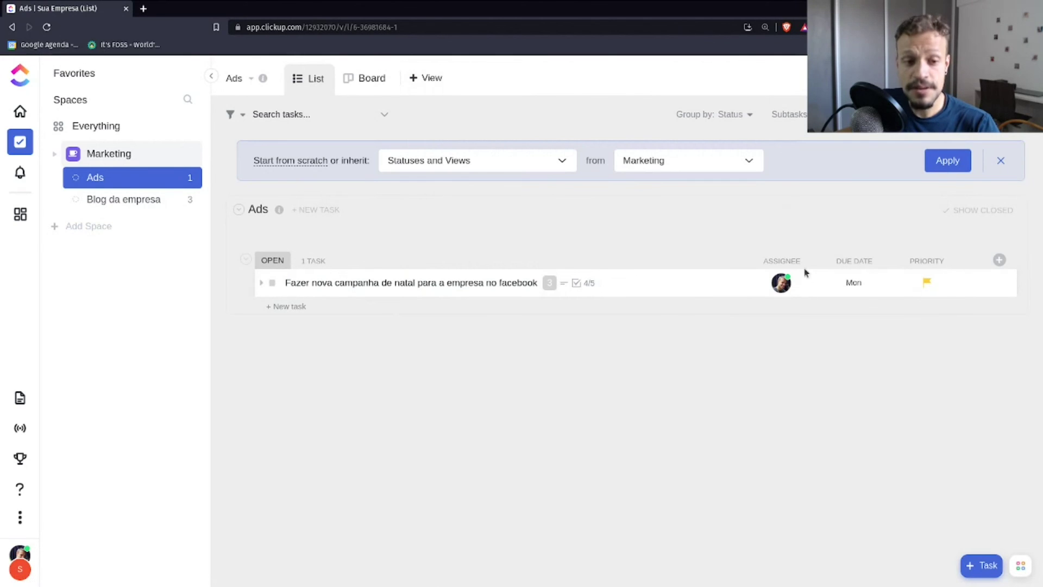